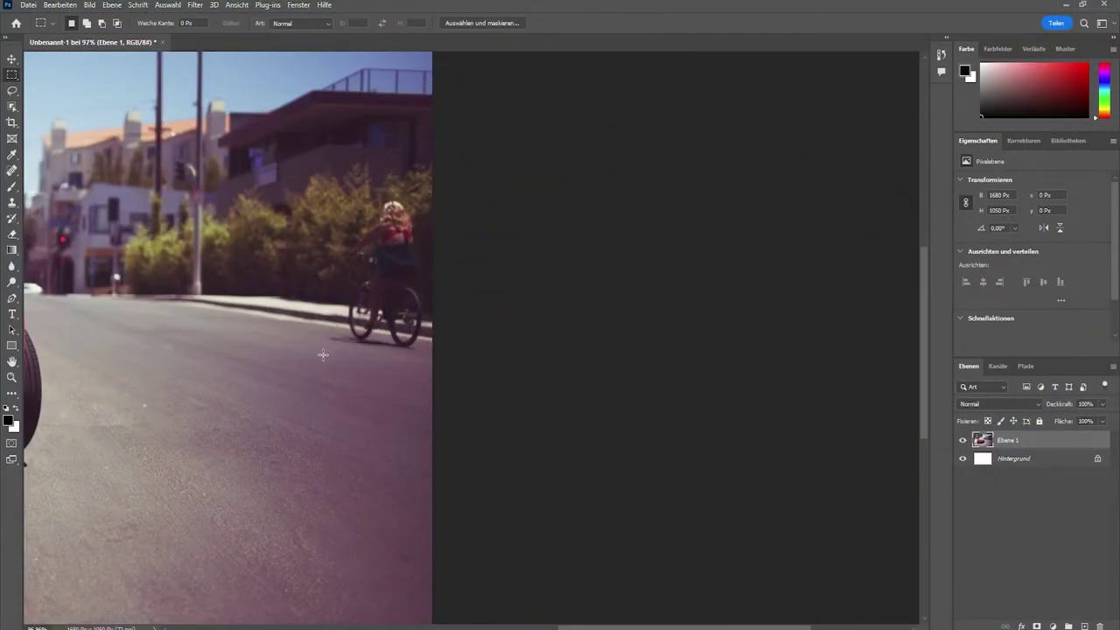
# Step: Drag a rectangular marquee around the cyclist on the right side of the street photo
pyautogui.moveTo(324, 356); pyautogui.dragTo(432, 191)
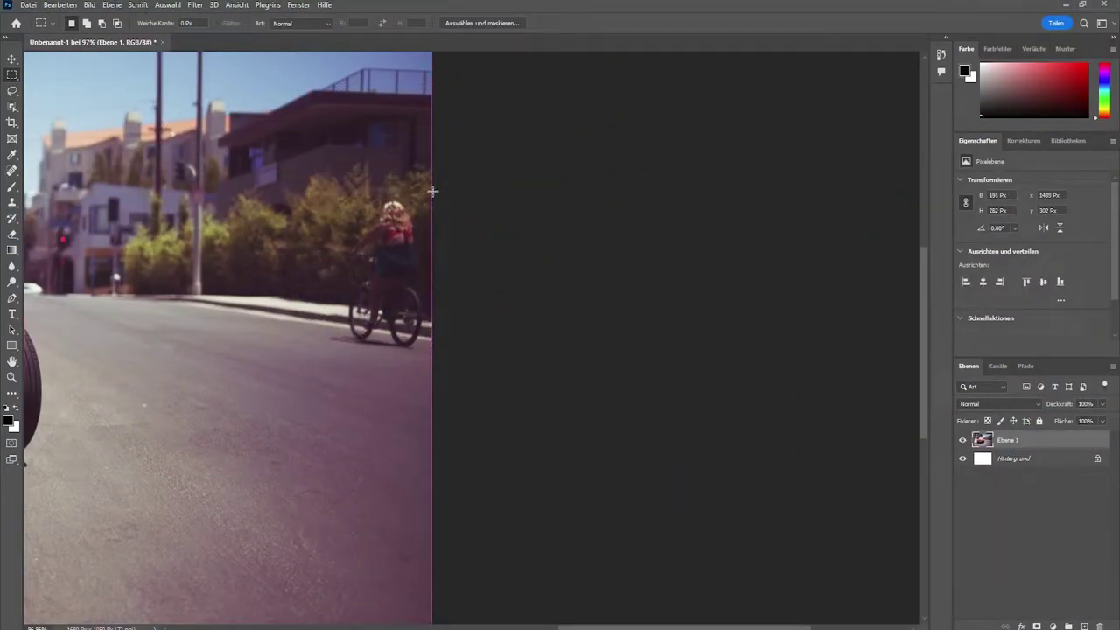
# Step: Switch to the Polygonal Lasso tool from the lasso flyout
pyautogui.click(12, 91)
pyautogui.rightClick(12, 91)
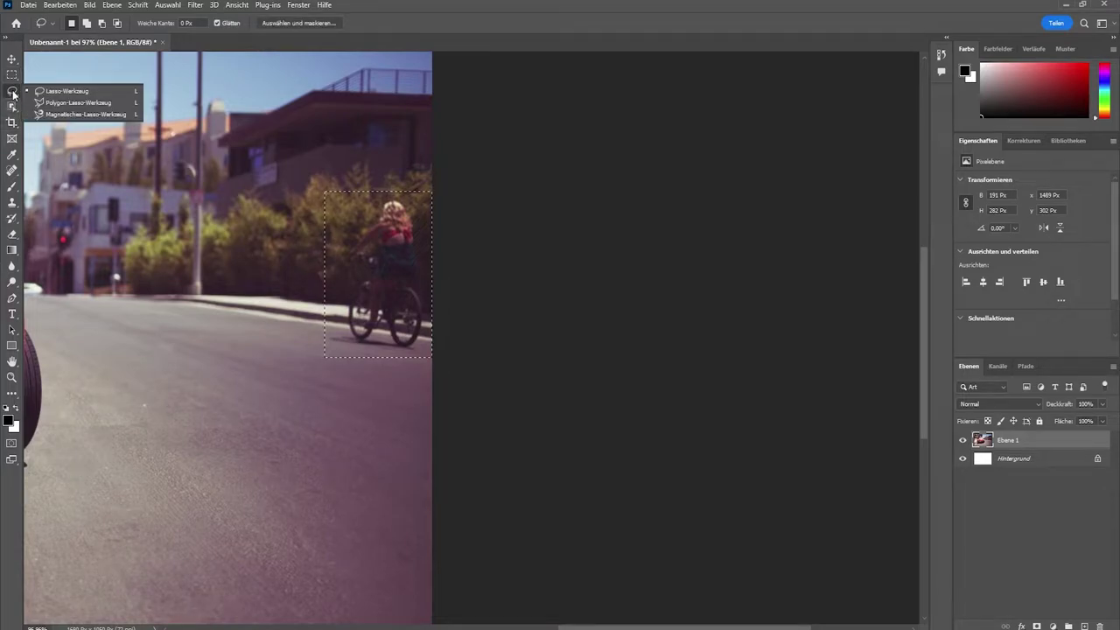
pyautogui.click(12, 91)
pyautogui.rightClick(13, 91)
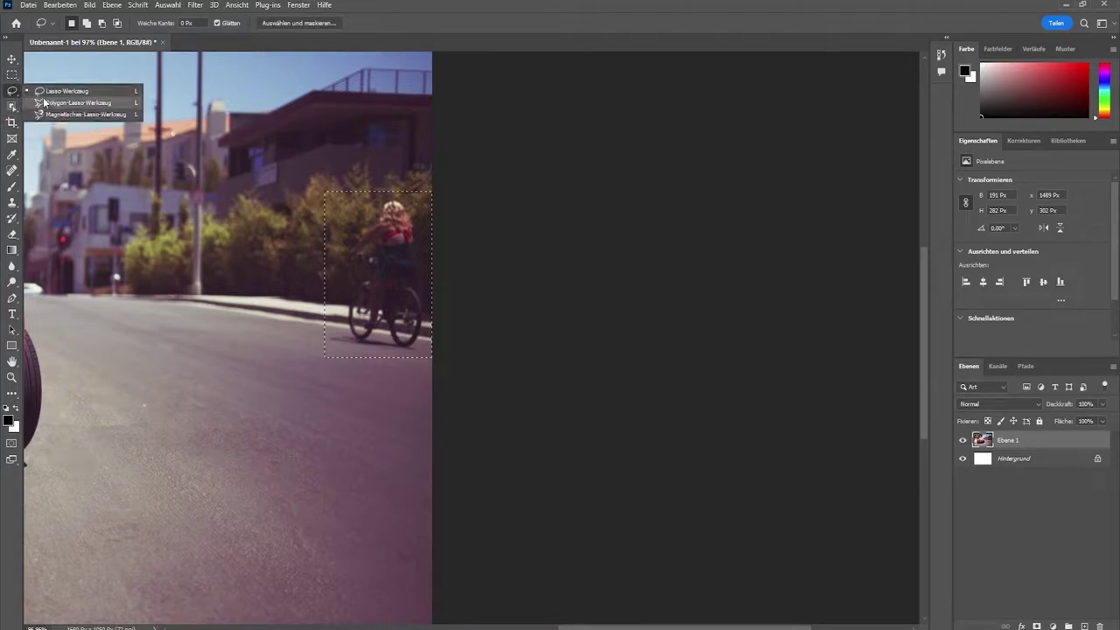
pyautogui.click(85, 114)
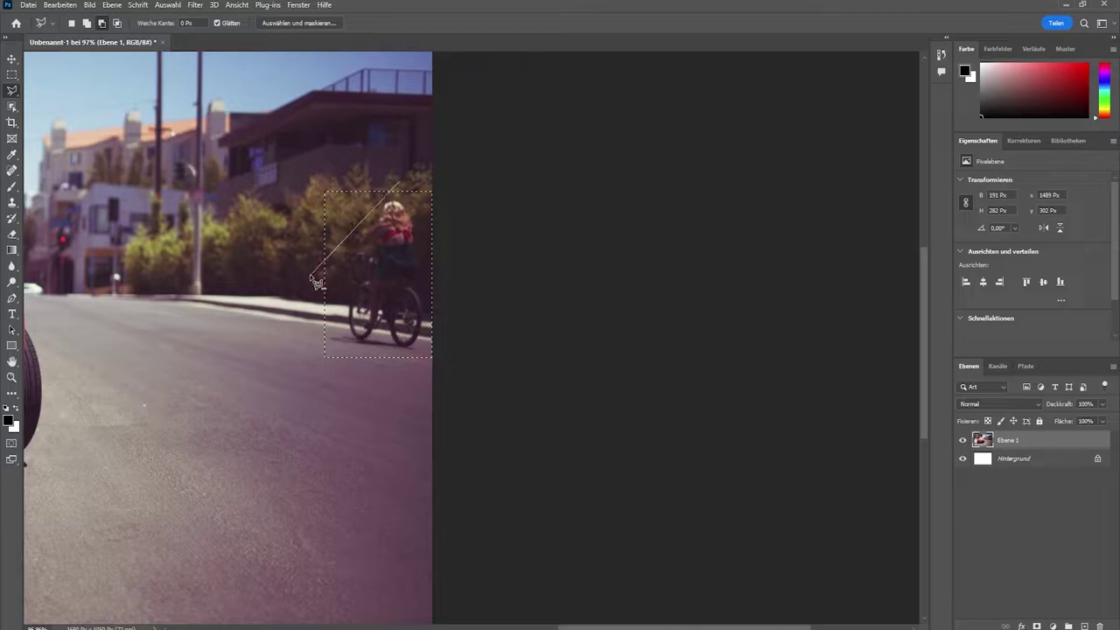
# Step: Cut the top-left corner off the selection and start Edit > Content-Aware Fill
pyautogui.press('Escape')
pyautogui.click(60, 5)
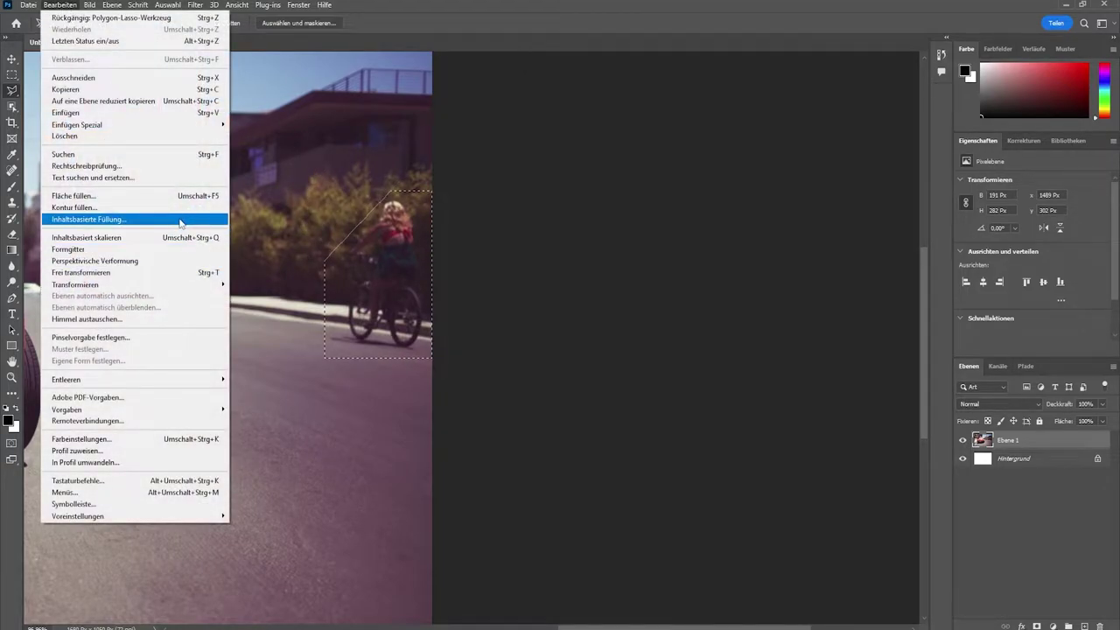
pyautogui.click(180, 224)
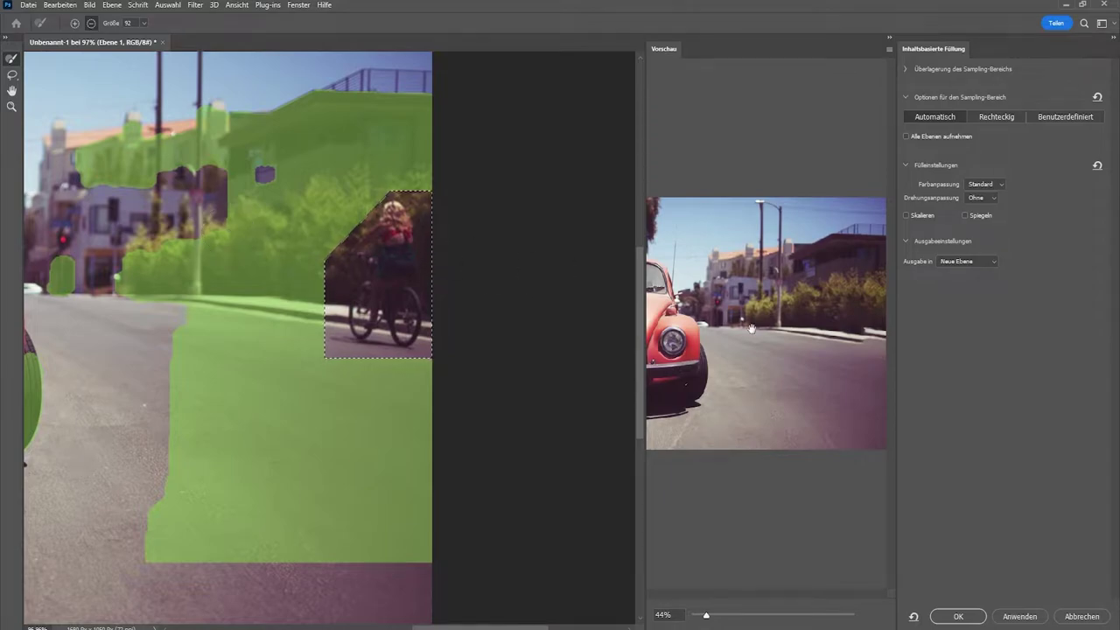
# Step: Remove the car, treetop strip and bottom edge from the green sampling area
pyautogui.scroll(-3, 228, 464)
pyautogui.scroll(-2, 201, 455)
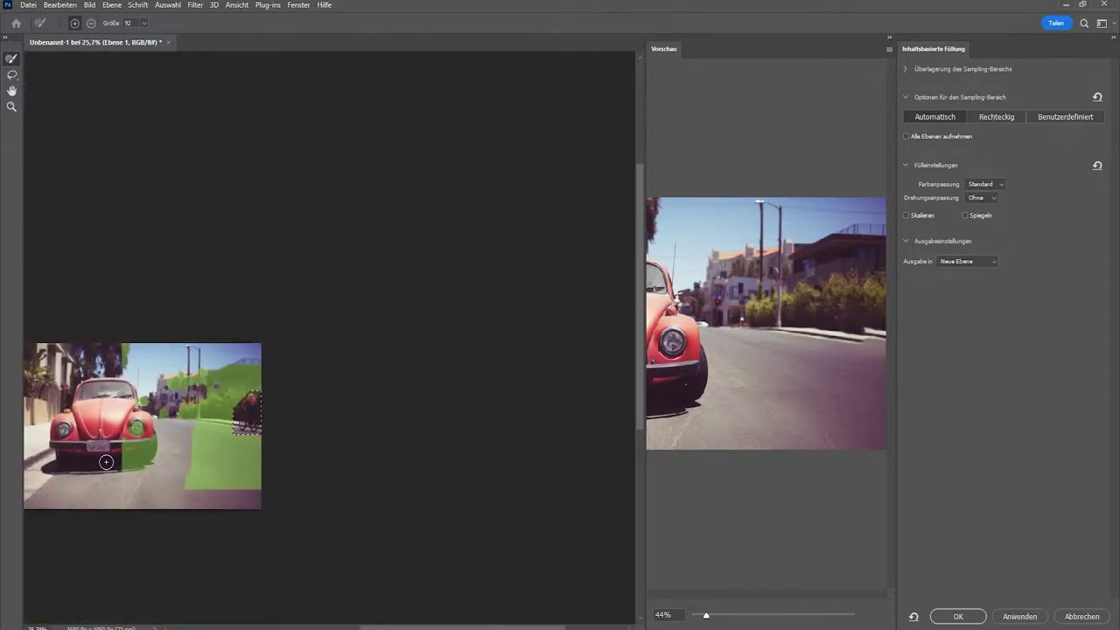
pyautogui.scroll(2, 175, 447)
pyautogui.moveTo(175, 447)
pyautogui.mouseDown()
pyautogui.moveTo(214, 428)
pyautogui.moveTo(179, 349)
pyautogui.mouseUp()
pyautogui.moveTo(149, 263); pyautogui.dragTo(140, 226)
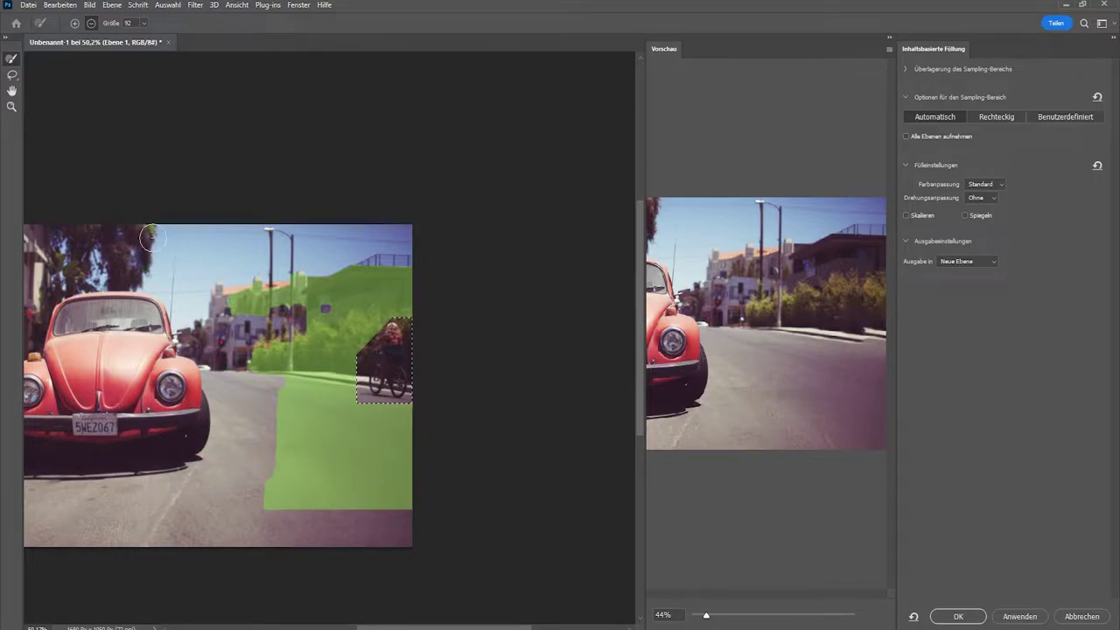
pyautogui.scroll(-1, 140, 226)
pyautogui.scroll(-1, 219, 350)
pyautogui.scroll(1, 290, 459)
pyautogui.scroll(1, 290, 459)
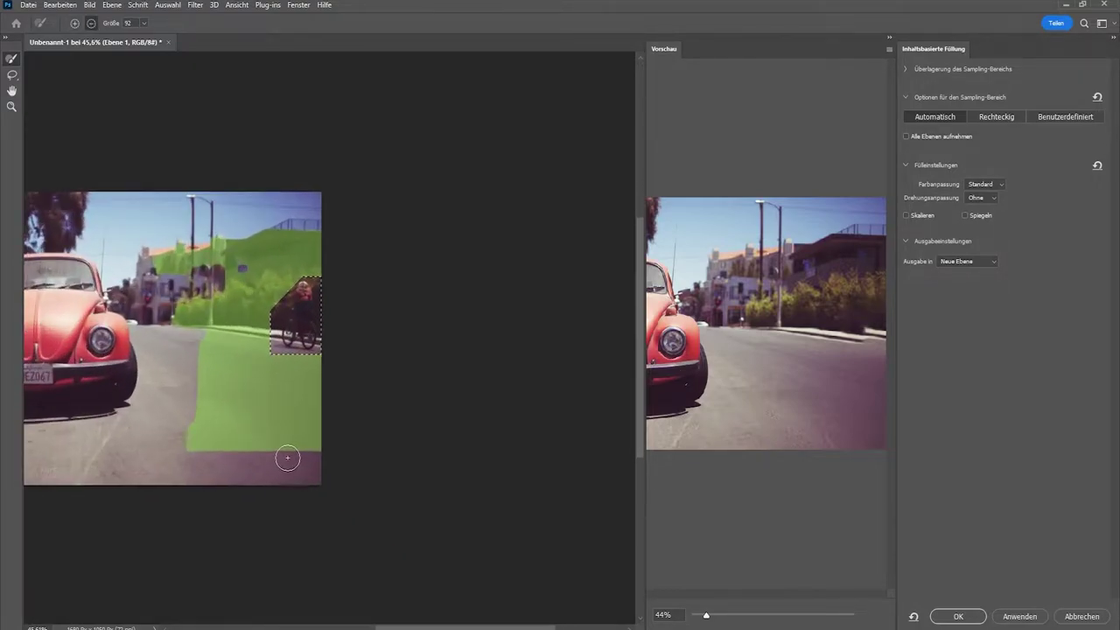
pyautogui.moveTo(214, 466)
pyautogui.mouseDown()
pyautogui.moveTo(380, 467)
pyautogui.moveTo(194, 399)
pyautogui.mouseUp()
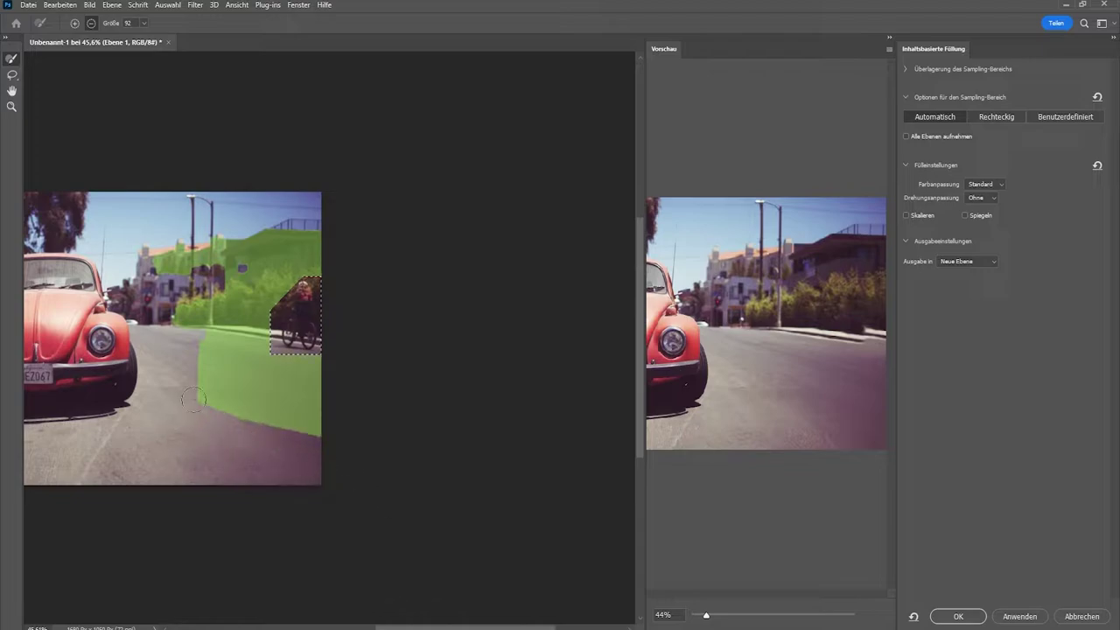
# Step: Trim the sampling area near the pole, its top and road edges, then apply the fill
pyautogui.moveTo(206, 249)
pyautogui.mouseDown()
pyautogui.moveTo(162, 267)
pyautogui.moveTo(358, 228)
pyautogui.mouseUp()
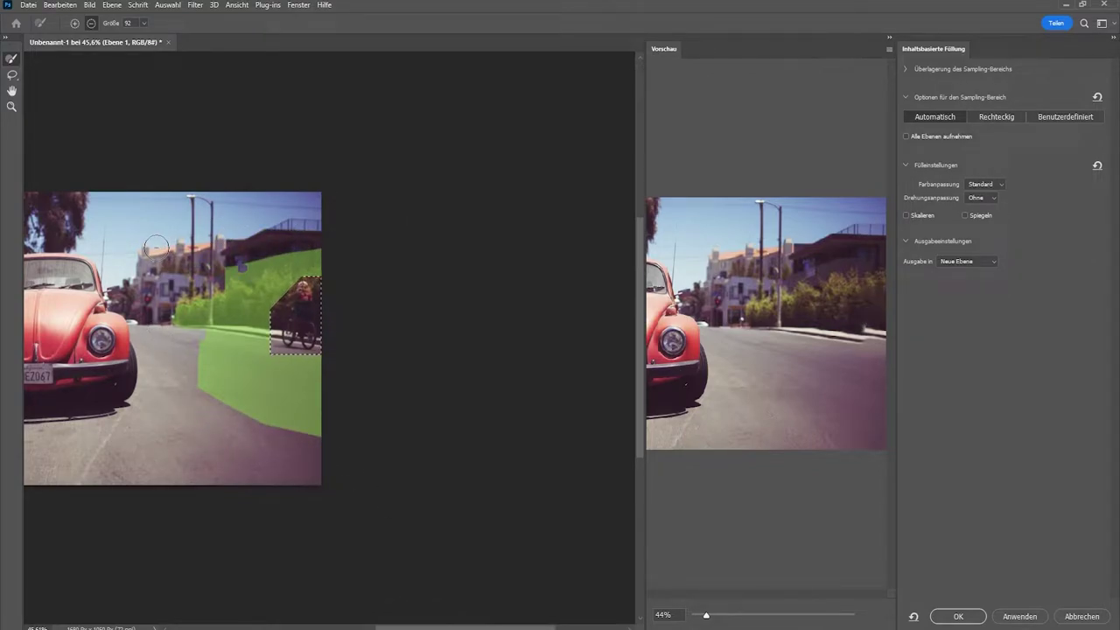
pyautogui.moveTo(190, 270); pyautogui.dragTo(349, 246)
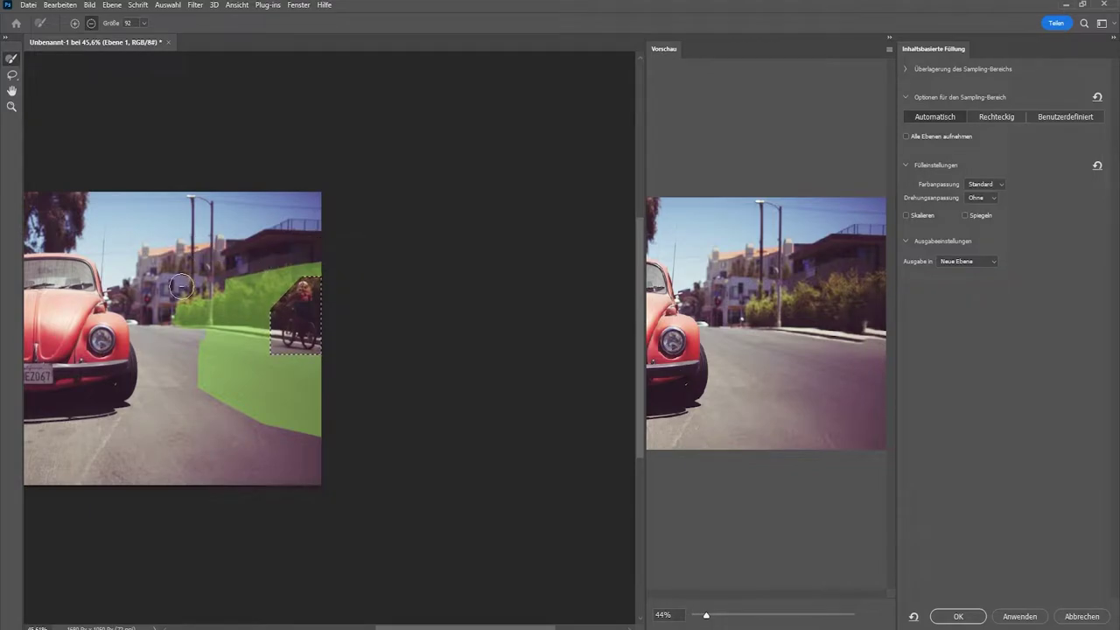
pyautogui.moveTo(181, 286); pyautogui.dragTo(340, 253)
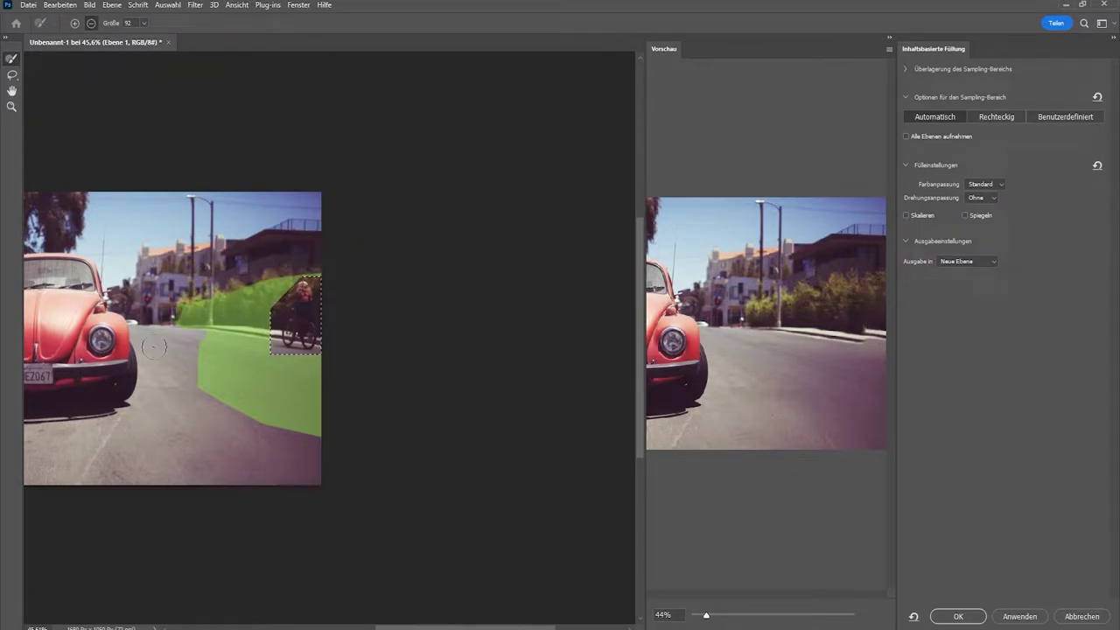
pyautogui.moveTo(194, 357); pyautogui.dragTo(392, 478)
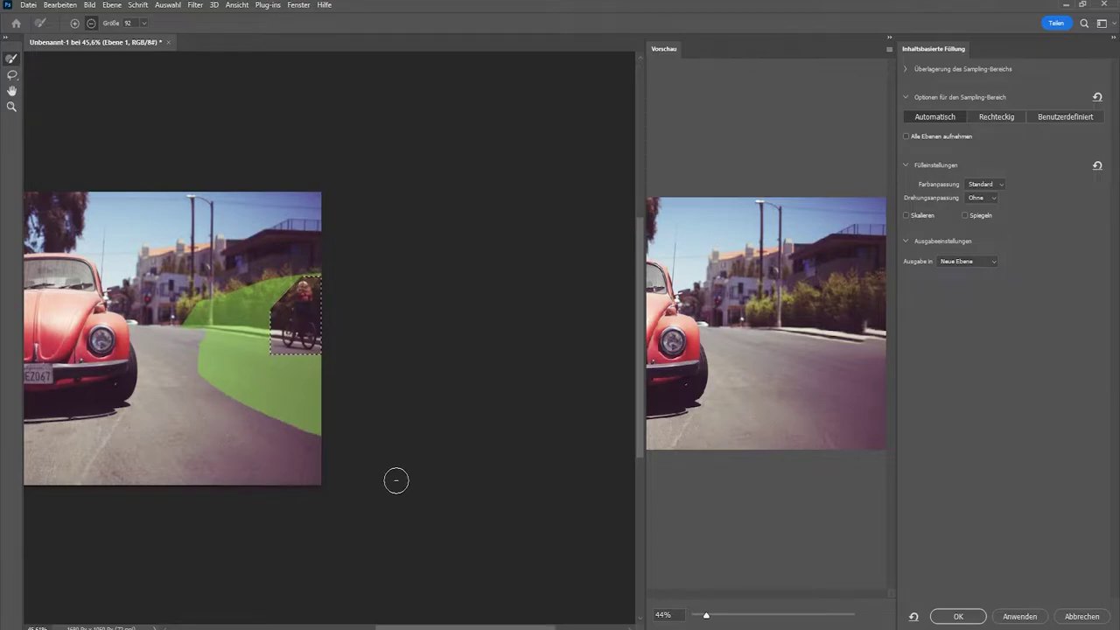
pyautogui.moveTo(193, 365); pyautogui.dragTo(386, 477)
pyautogui.scroll(2, 320, 437)
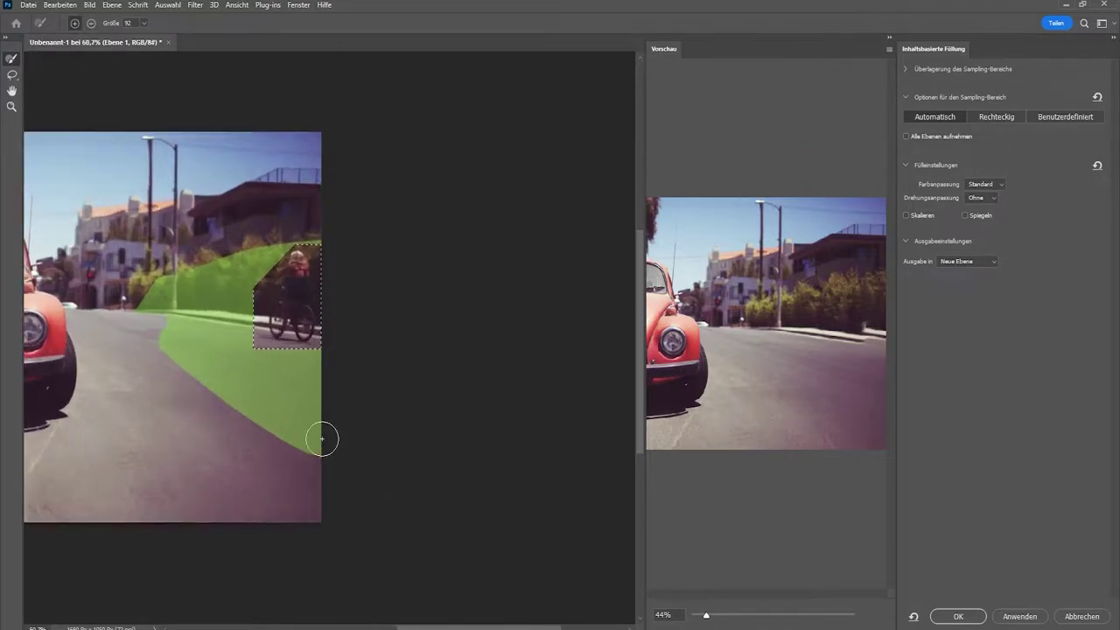
pyautogui.scroll(1, 320, 437)
pyautogui.moveTo(132, 352); pyautogui.dragTo(339, 476)
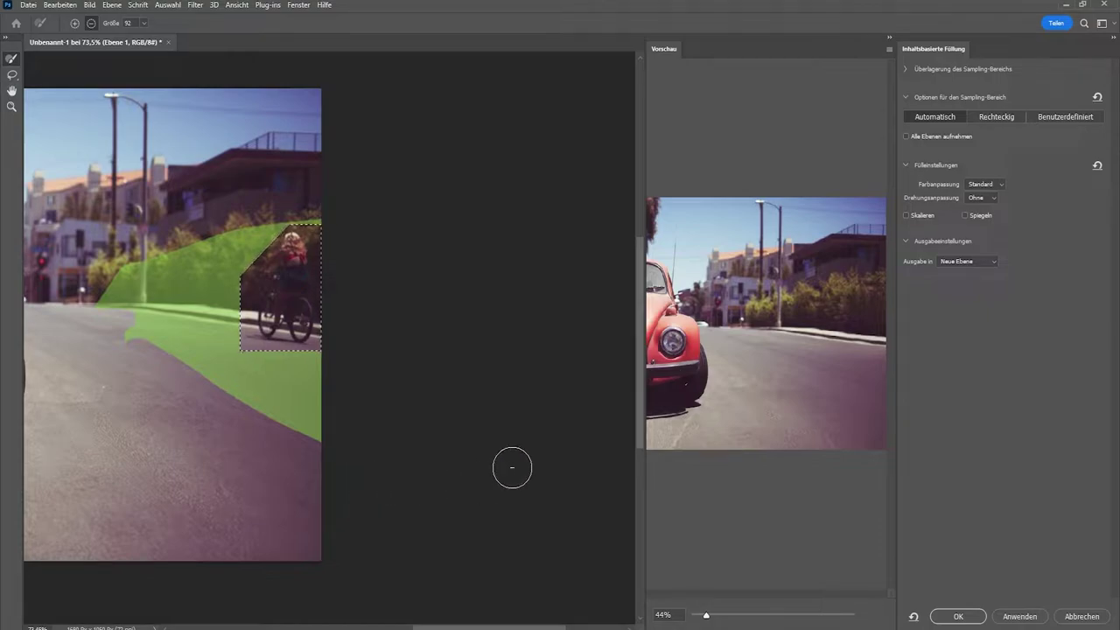
pyautogui.click(957, 616)
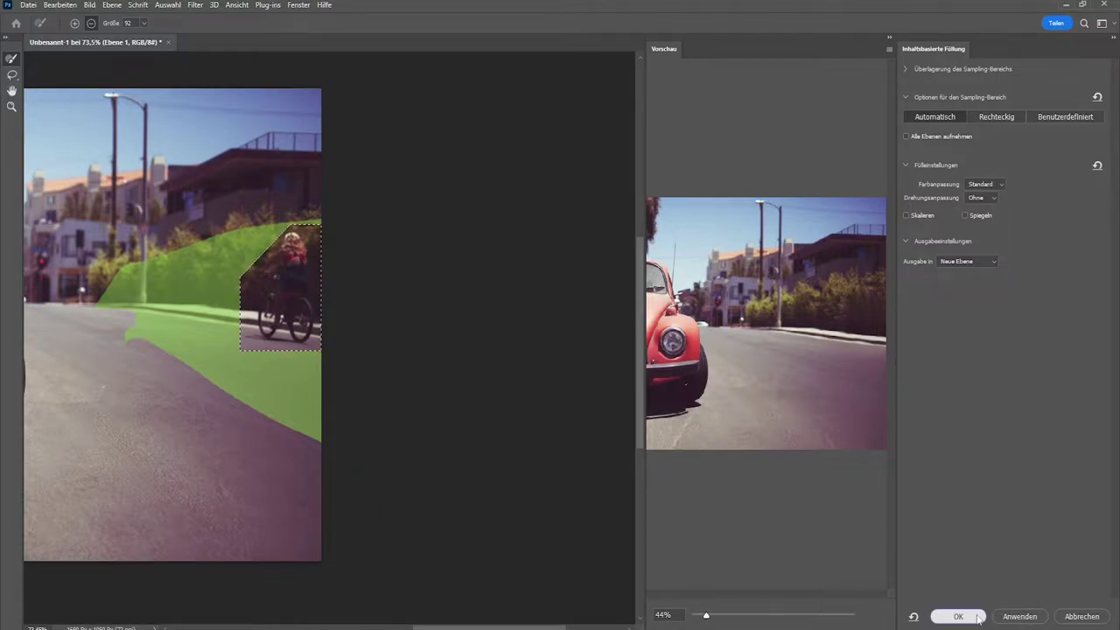
# Step: Deselect, bring the bushes into view, and try cloning foliage on Ebene 1, then undo it
pyautogui.hotkey('ctrl', 'd')
pyautogui.scroll(-2, 833, 340)
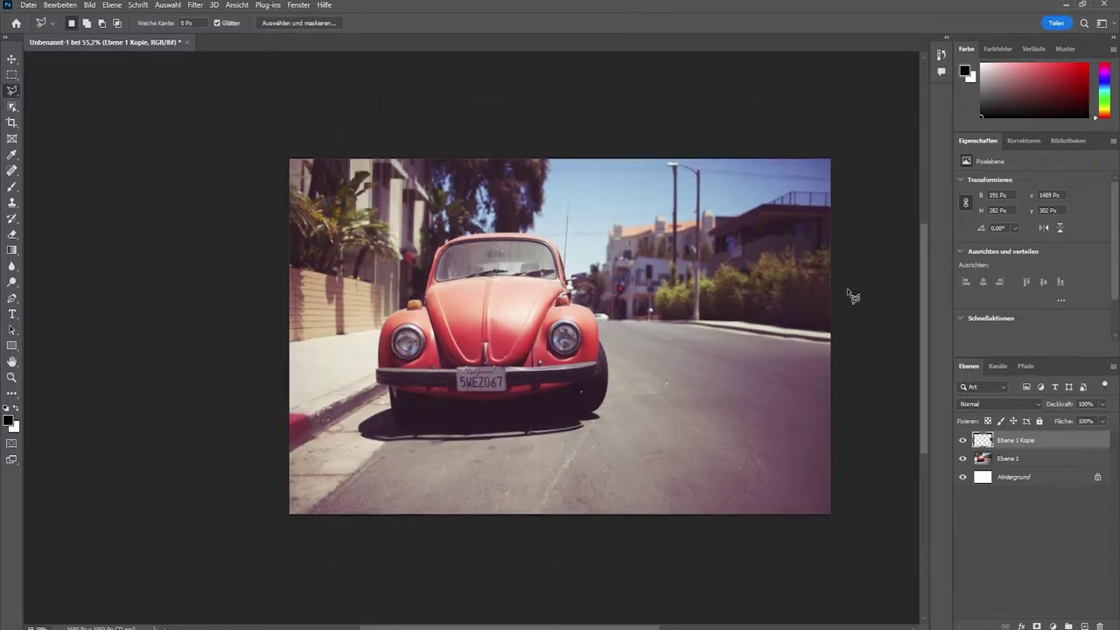
pyautogui.scroll(5, 847, 288)
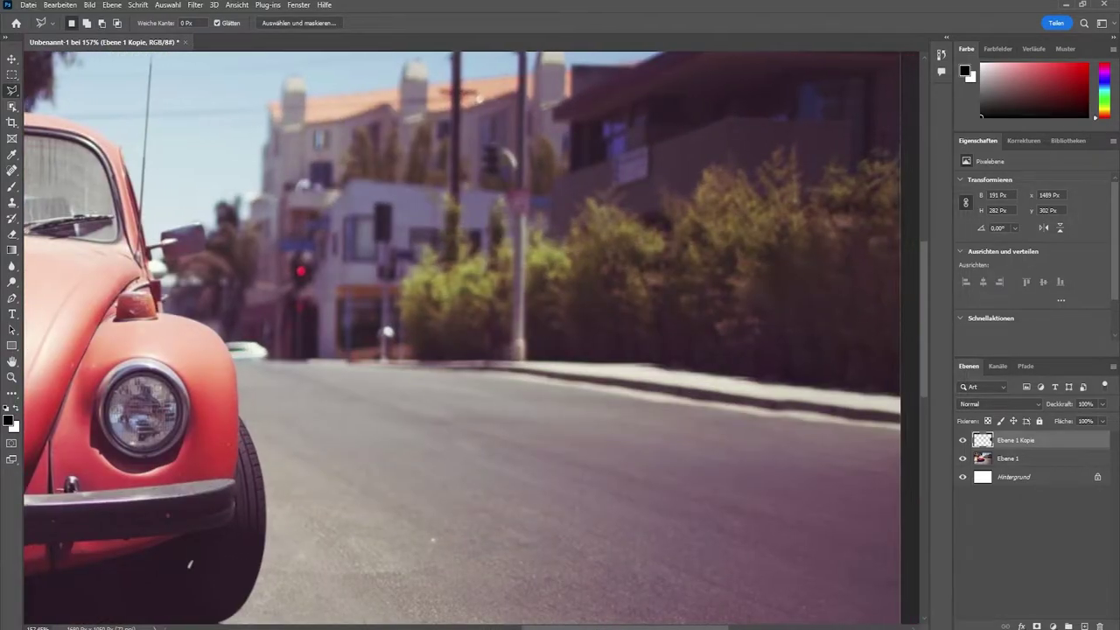
pyautogui.moveTo(901, 582); pyautogui.dragTo(708, 585)
pyautogui.scroll(2, 525, 244)
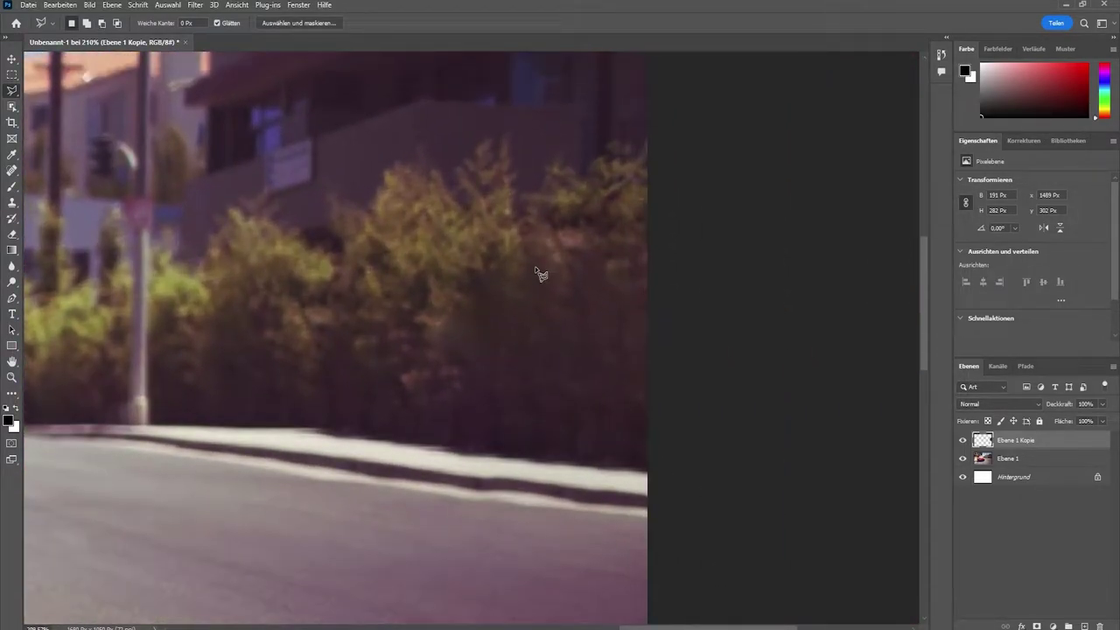
pyautogui.click(1035, 464)
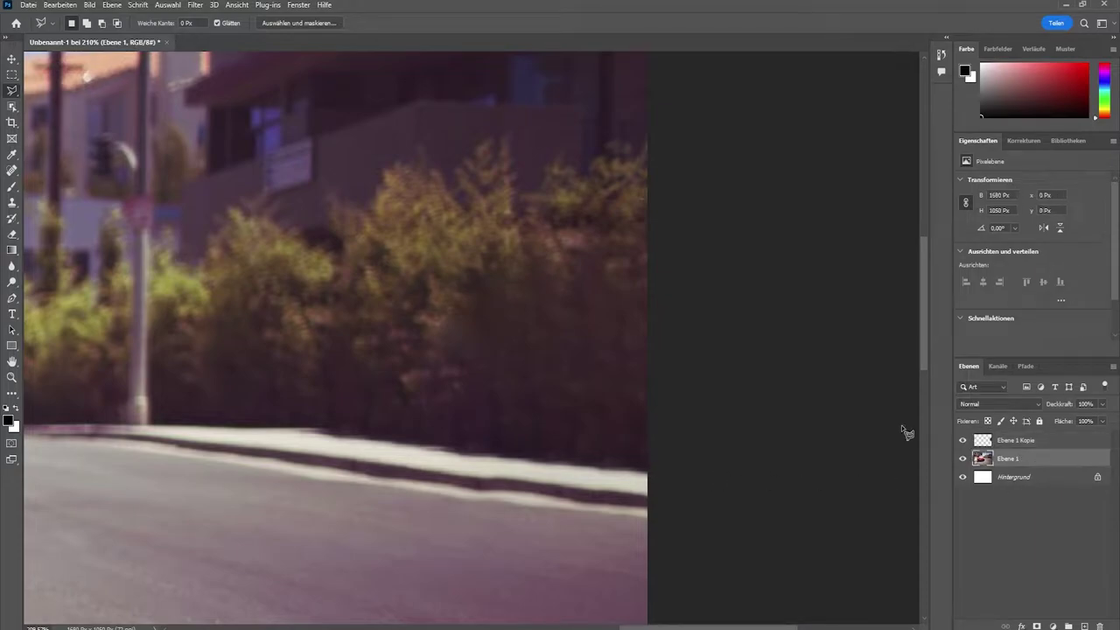
pyautogui.press('s')
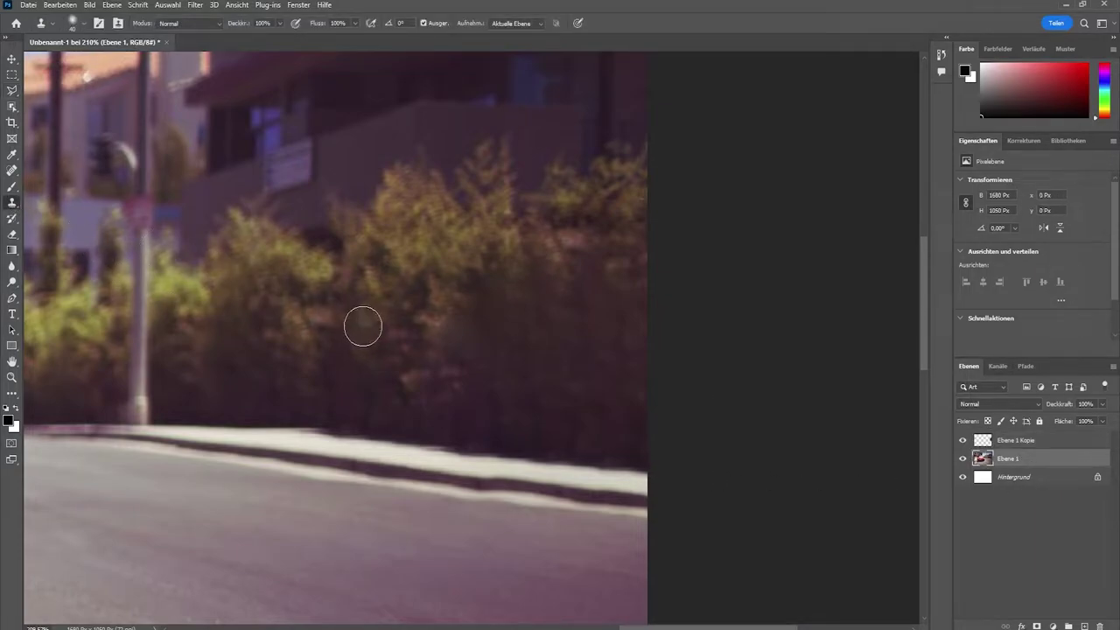
pyautogui.moveTo(450, 315)
pyautogui.mouseDown()
pyautogui.moveTo(440, 323)
pyautogui.moveTo(507, 262)
pyautogui.mouseUp()
pyautogui.hotkey('ctrl', 'z')
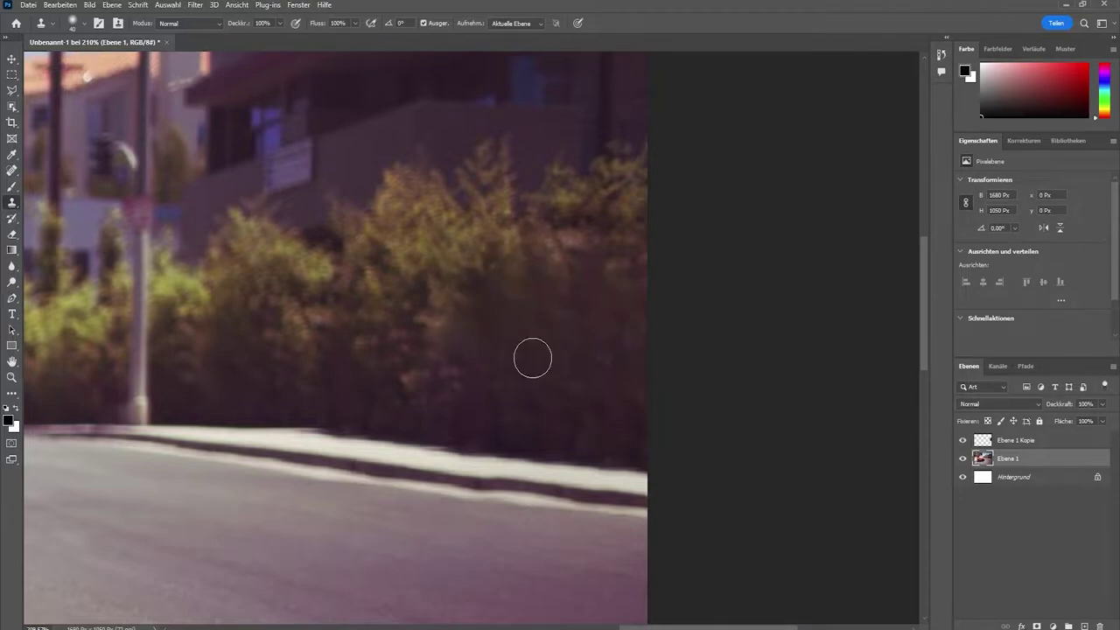
# Step: Add new layer Ebene 2 and clone brighter foliage onto it over the bushes
pyautogui.click(1039, 443)
pyautogui.click(1084, 627)
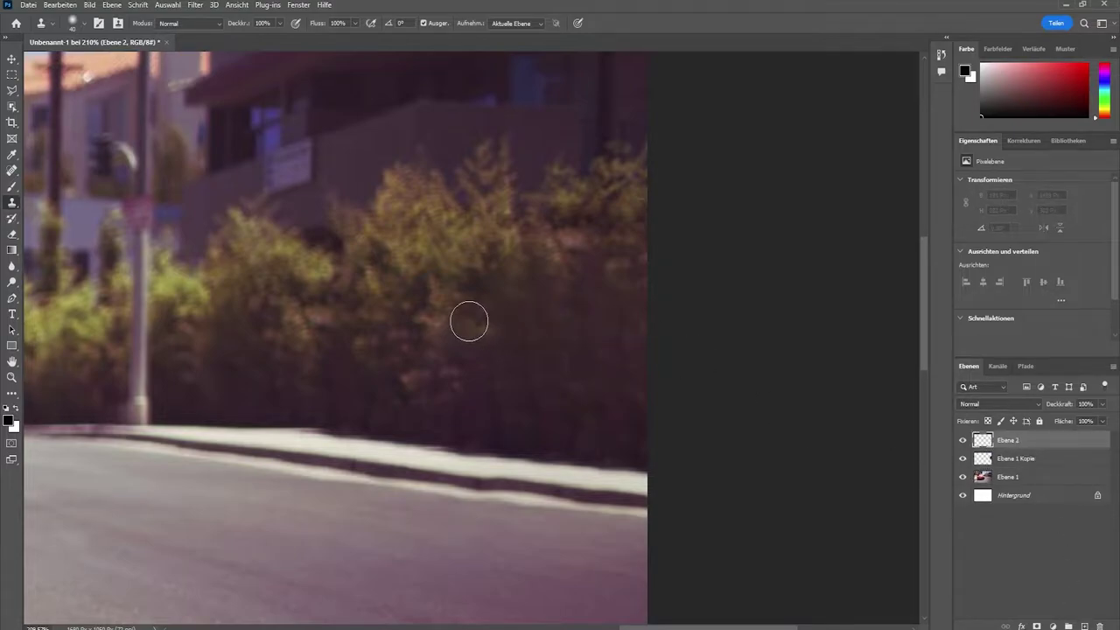
pyautogui.moveTo(443, 318)
pyautogui.mouseDown()
pyautogui.moveTo(499, 271)
pyautogui.moveTo(463, 355)
pyautogui.moveTo(516, 336)
pyautogui.moveTo(550, 295)
pyautogui.moveTo(505, 358)
pyautogui.moveTo(568, 265)
pyautogui.moveTo(607, 373)
pyautogui.moveTo(645, 328)
pyautogui.moveTo(647, 393)
pyautogui.mouseUp()
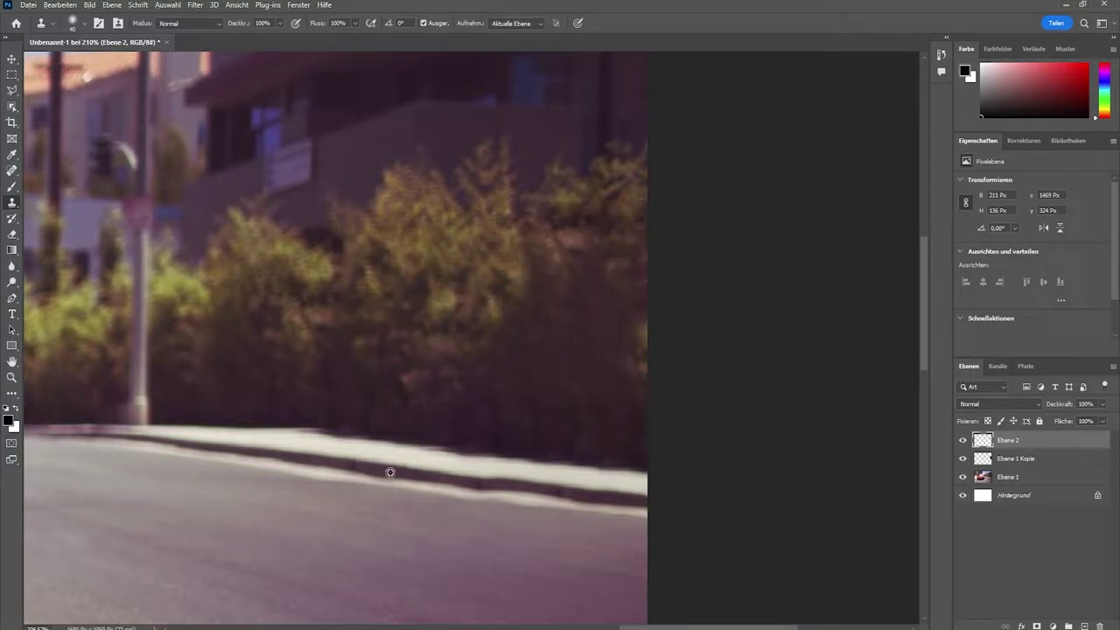
pyautogui.click(1015, 476)
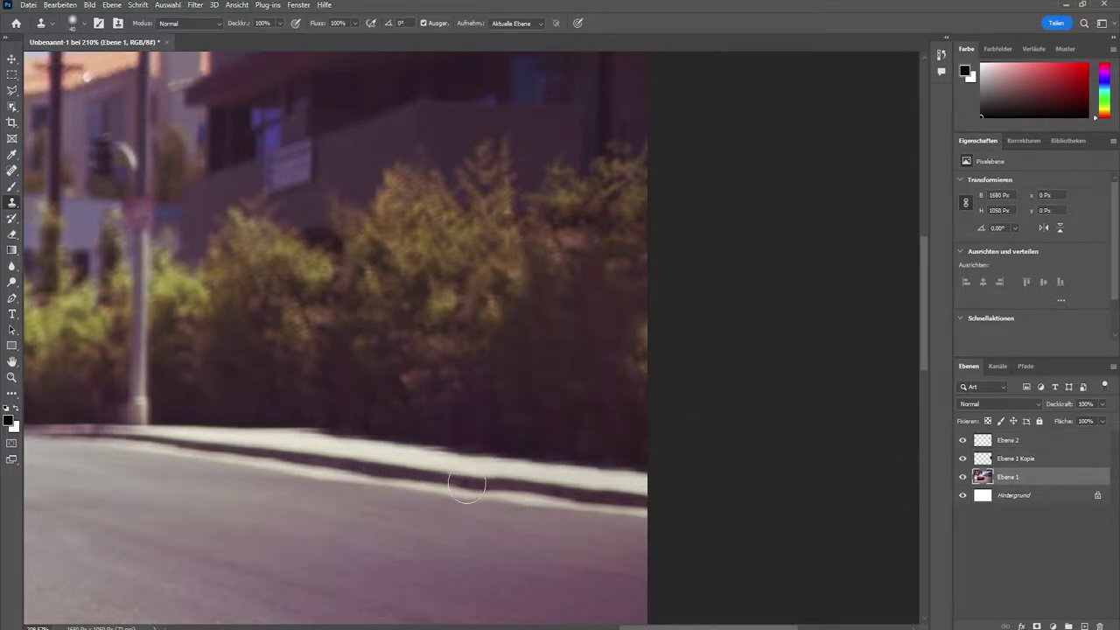
pyautogui.click(1015, 441)
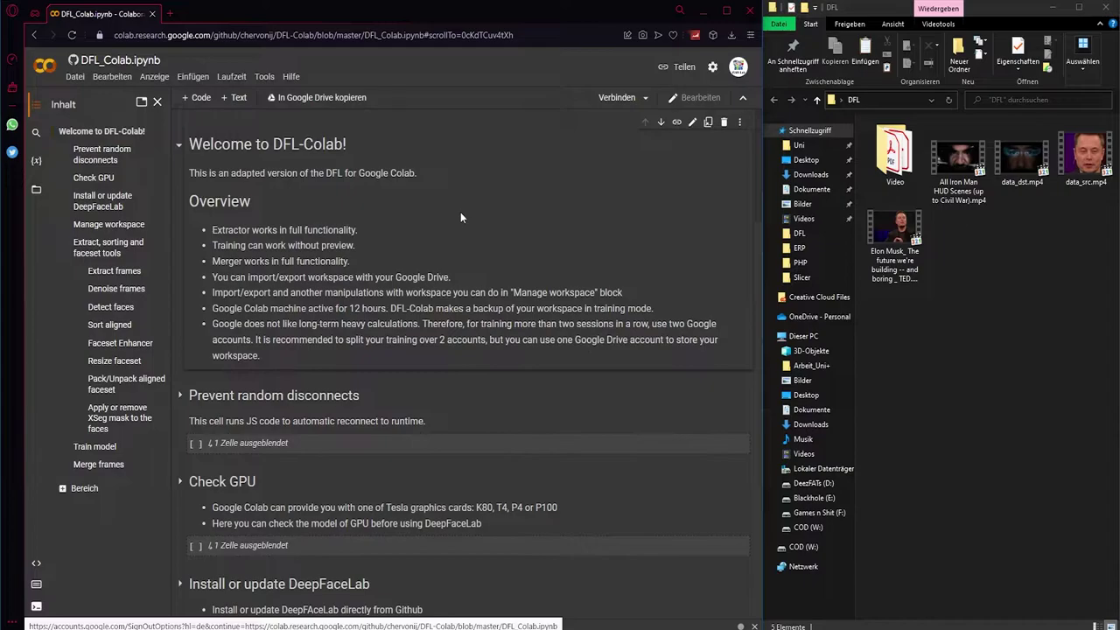
# Step: Set the runtime type's Hardwarebeschleuniger to GPU and save with Speichern
pyautogui.click(233, 77)
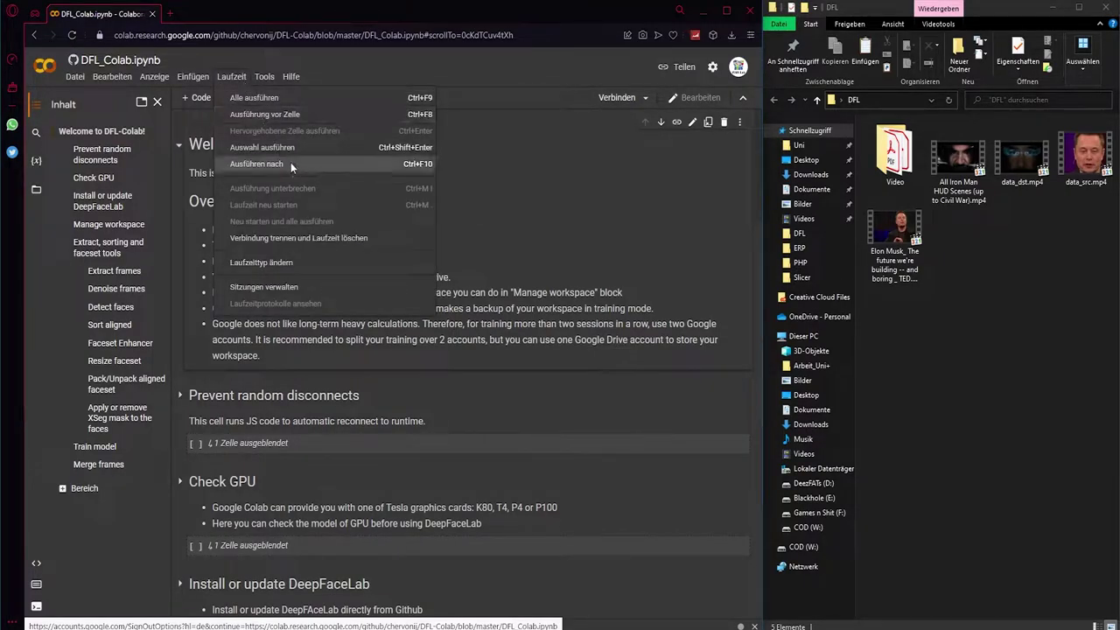
pyautogui.click(287, 262)
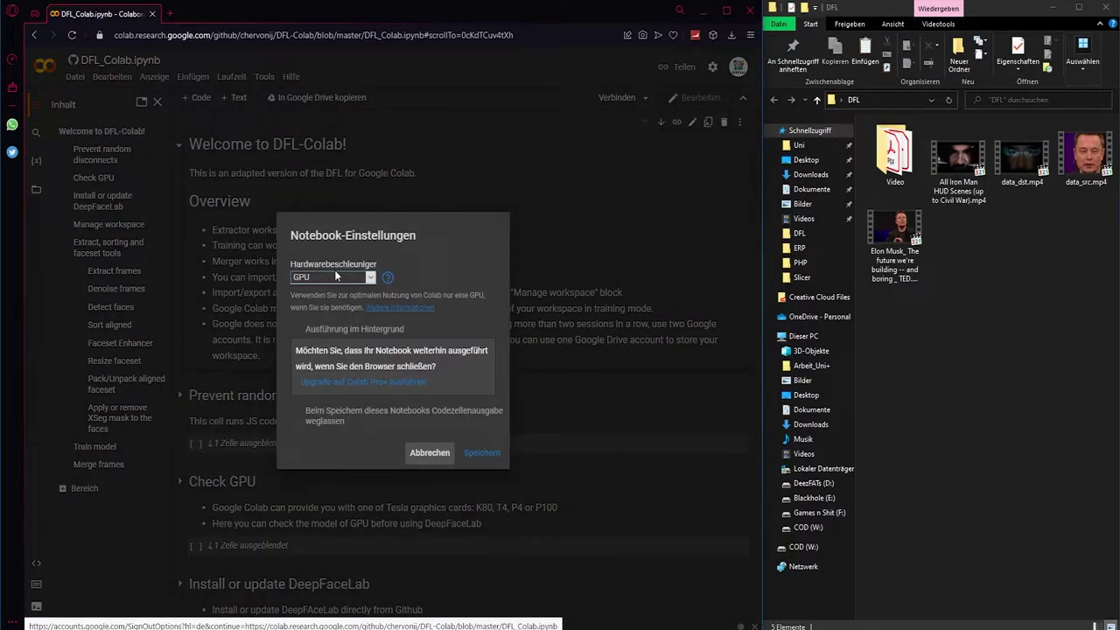
pyautogui.click(338, 277)
pyautogui.click(337, 300)
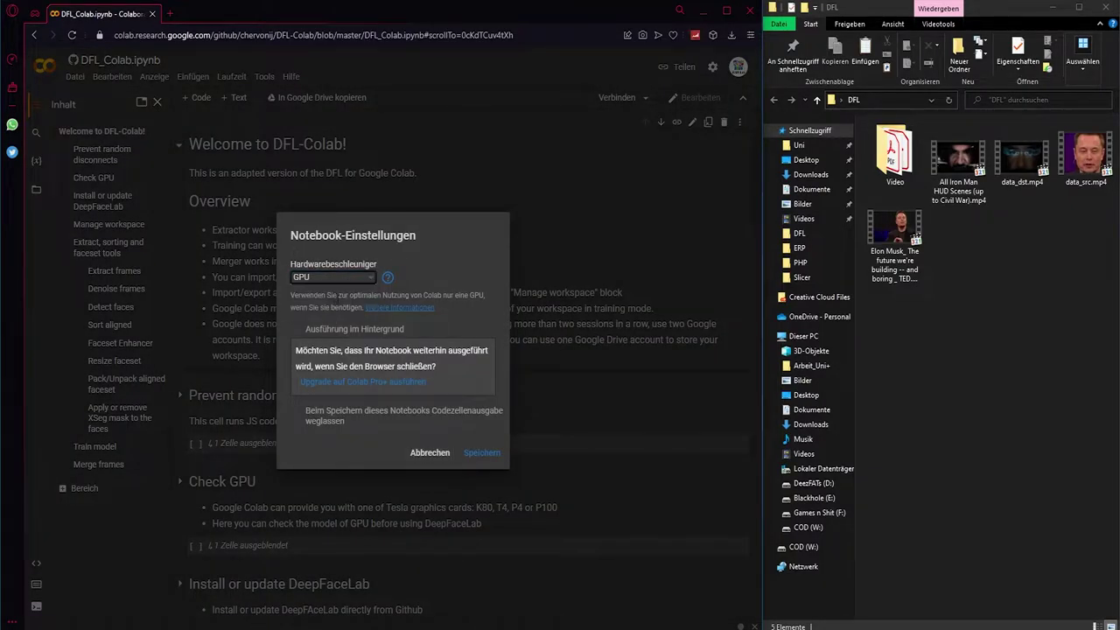
pyautogui.click(481, 453)
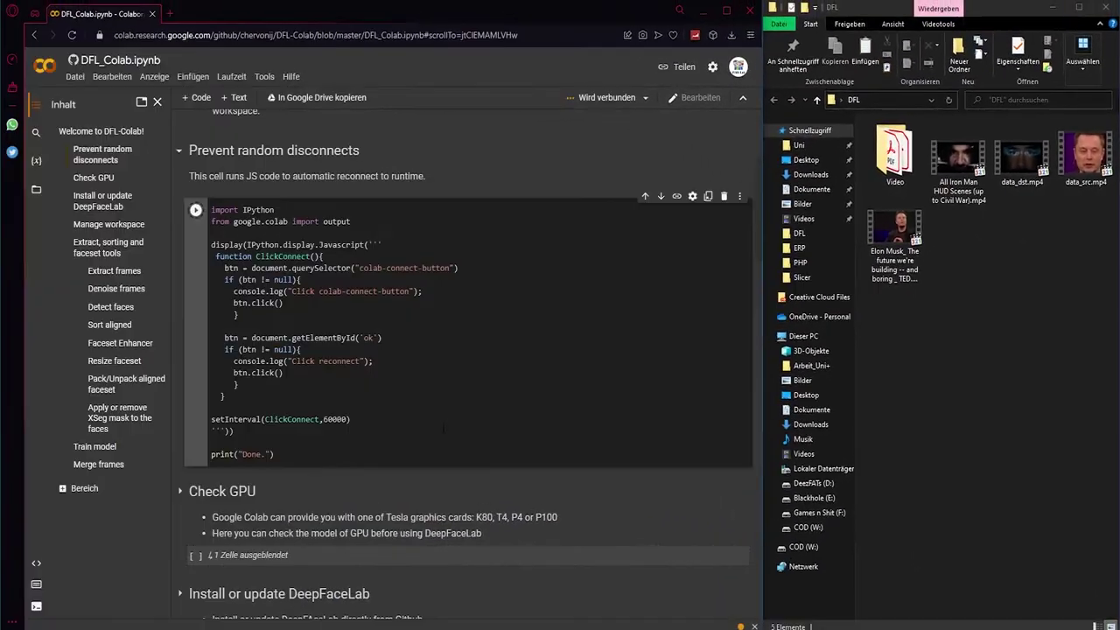
# Step: Run the Prevent random disconnects cell and the Check GPU cell, confirming a Tesla K80
pyautogui.click(195, 211)
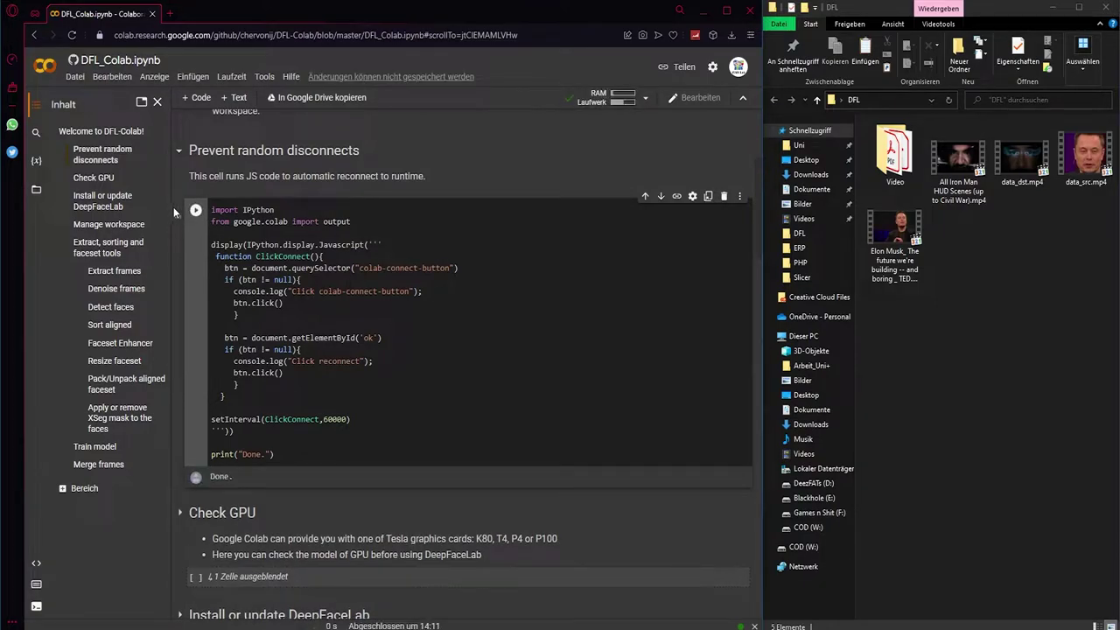
pyautogui.scroll(-3, 237, 486)
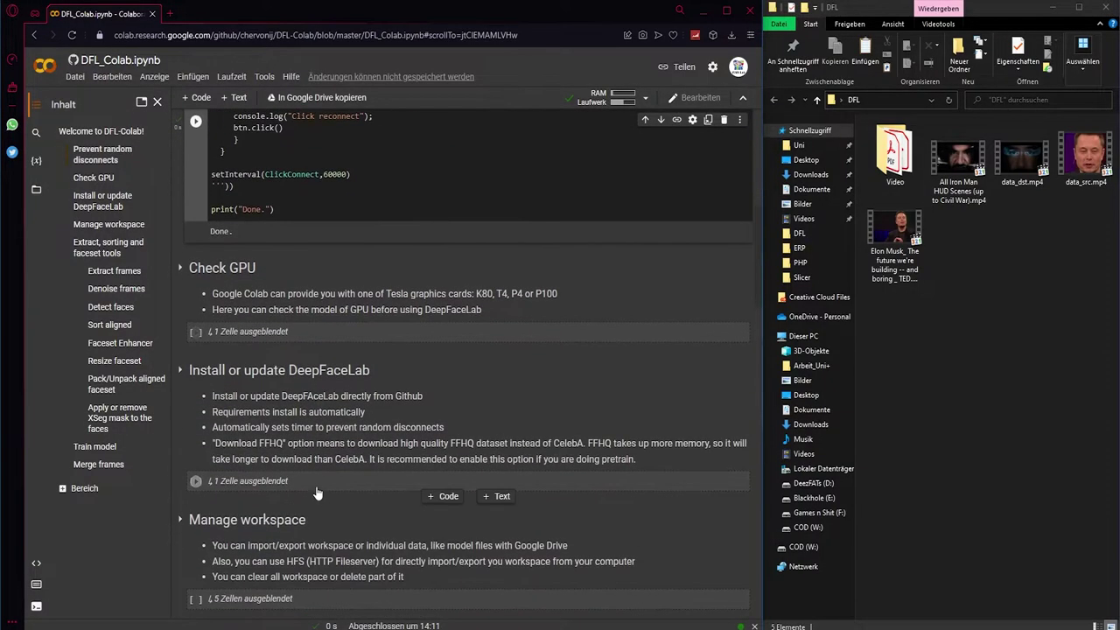
pyautogui.click(195, 334)
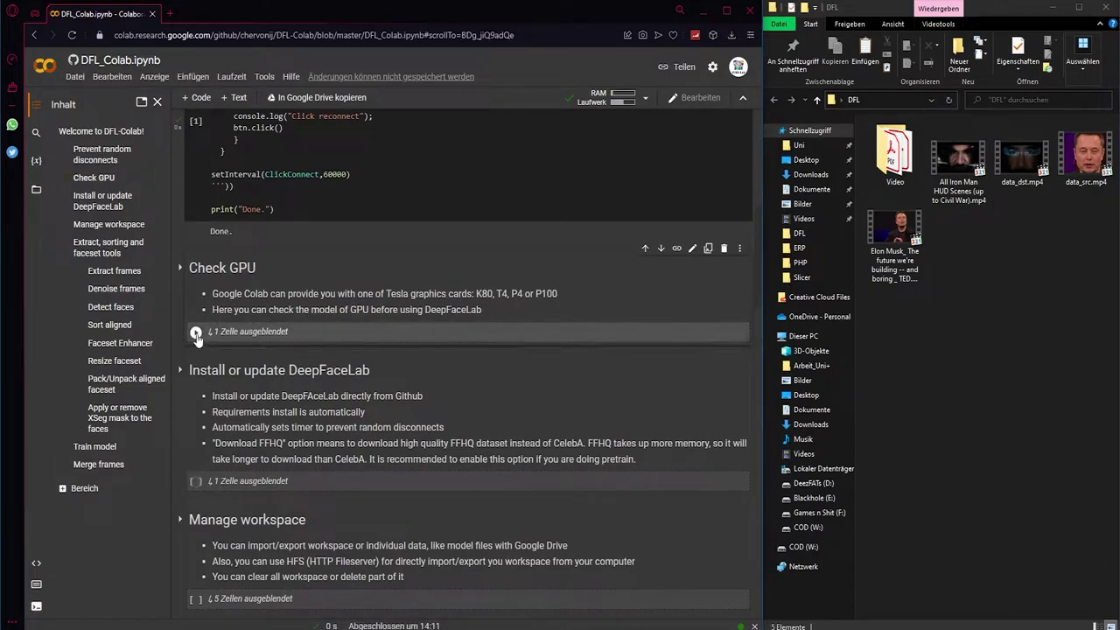
pyautogui.click(314, 332)
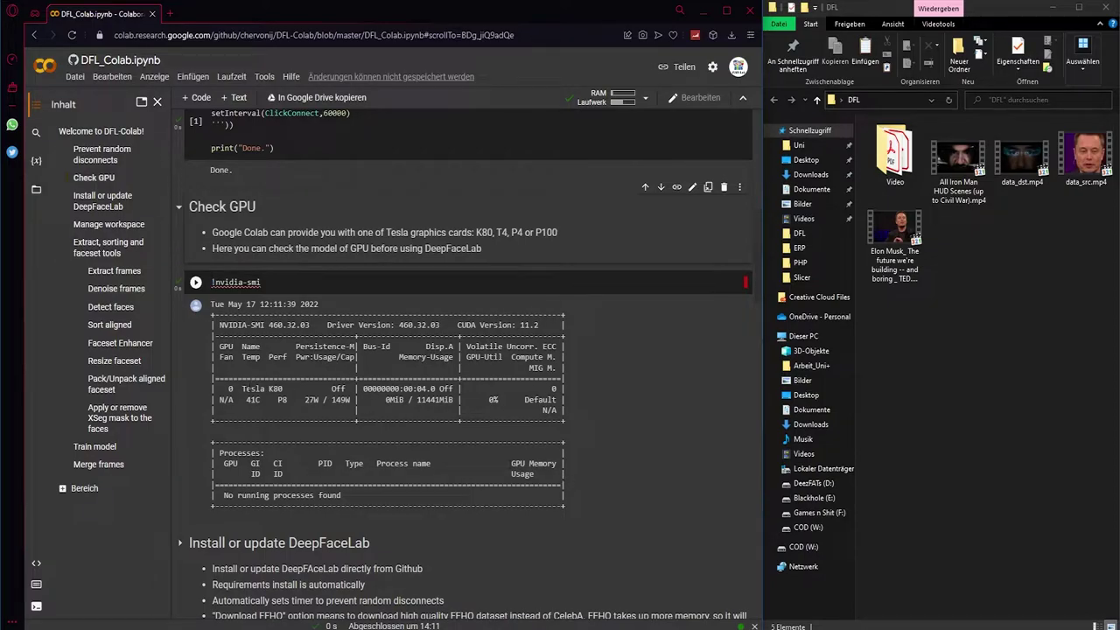
pyautogui.click(258, 388)
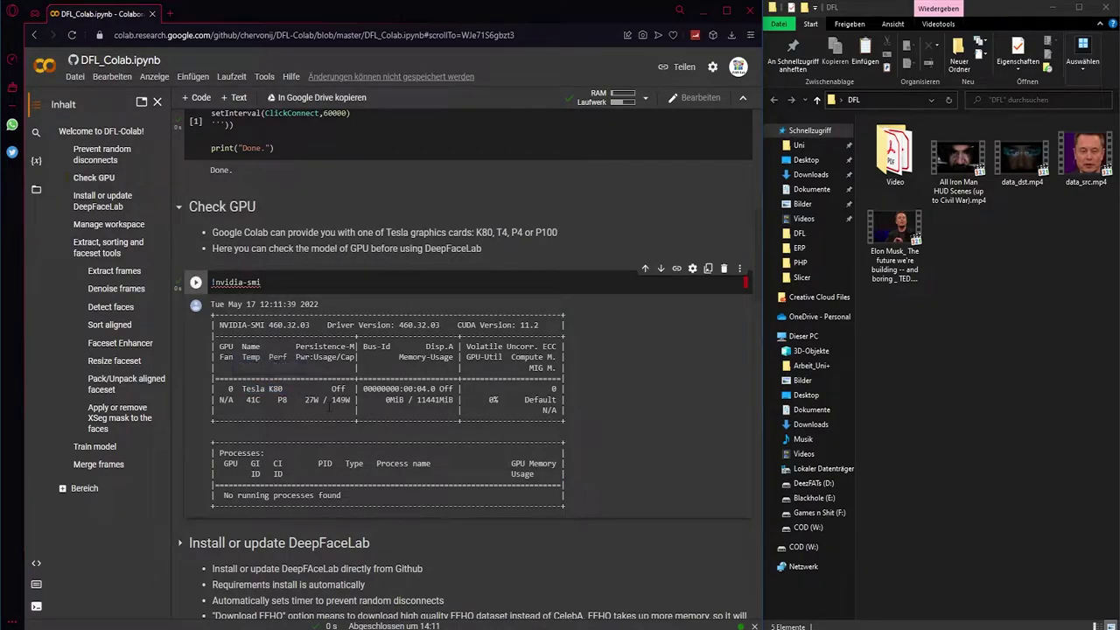
# Step: Select the Install or update DeepFaceLab section further down the notebook
pyautogui.scroll(-3, 329, 407)
pyautogui.scroll(-2, 329, 407)
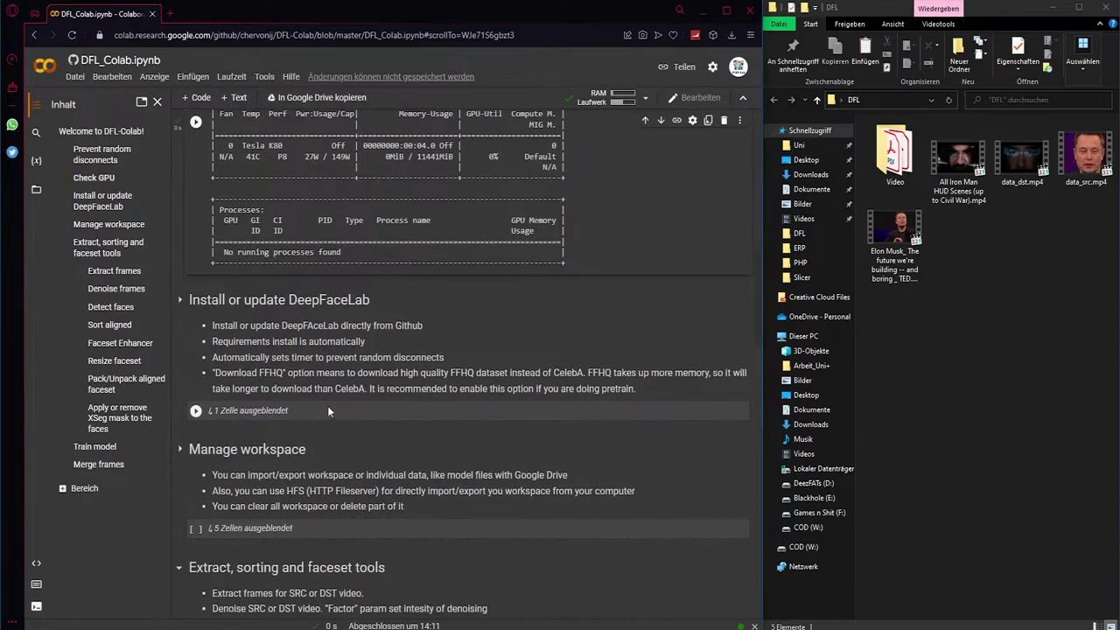
pyautogui.click(226, 339)
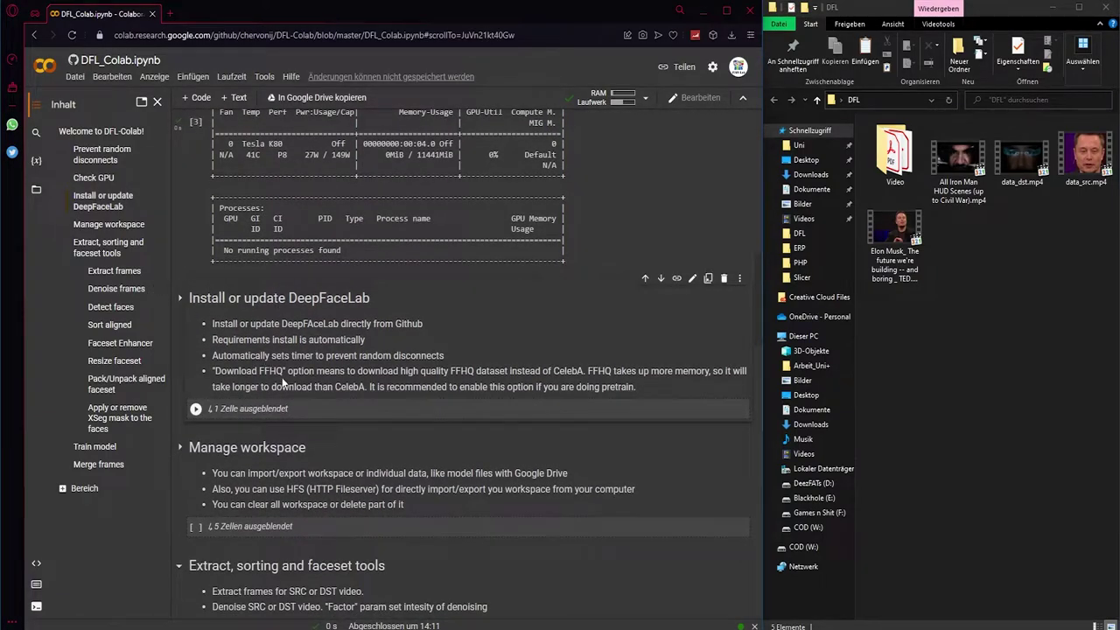
# Step: Run the DeepFaceLab install cell in install mode with Download_FFHQ, waiting for Done!
pyautogui.click(228, 347)
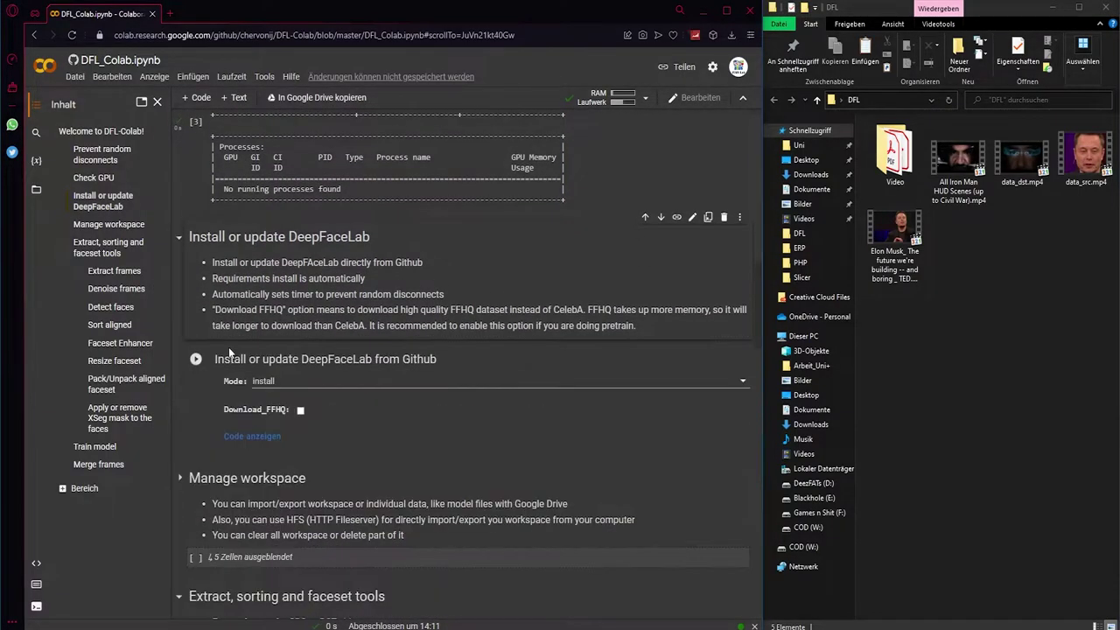
pyautogui.click(282, 384)
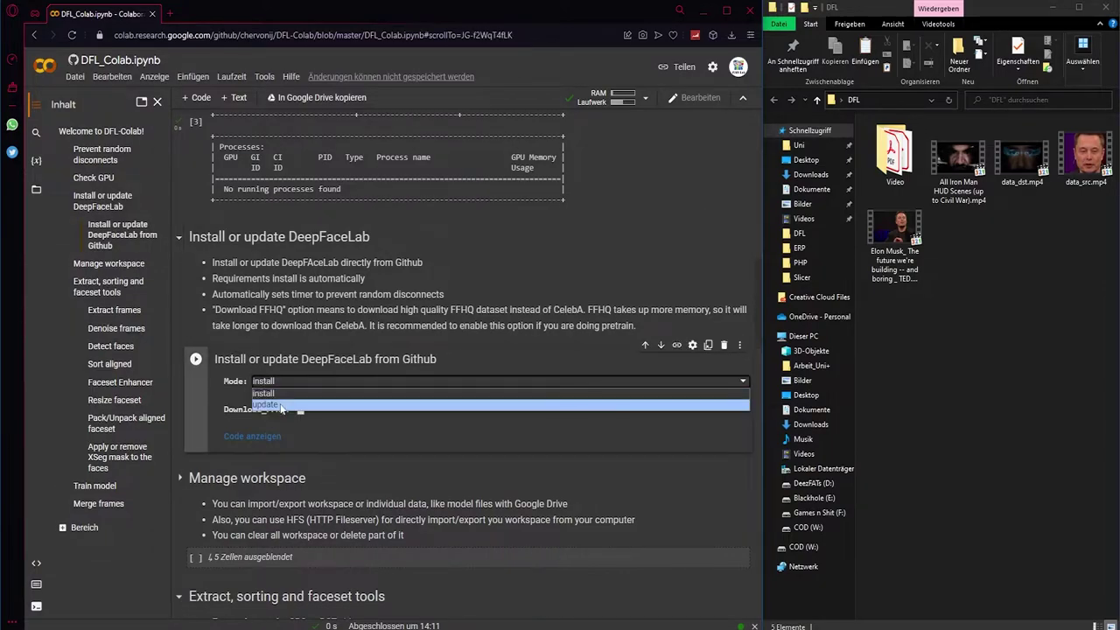
pyautogui.click(279, 395)
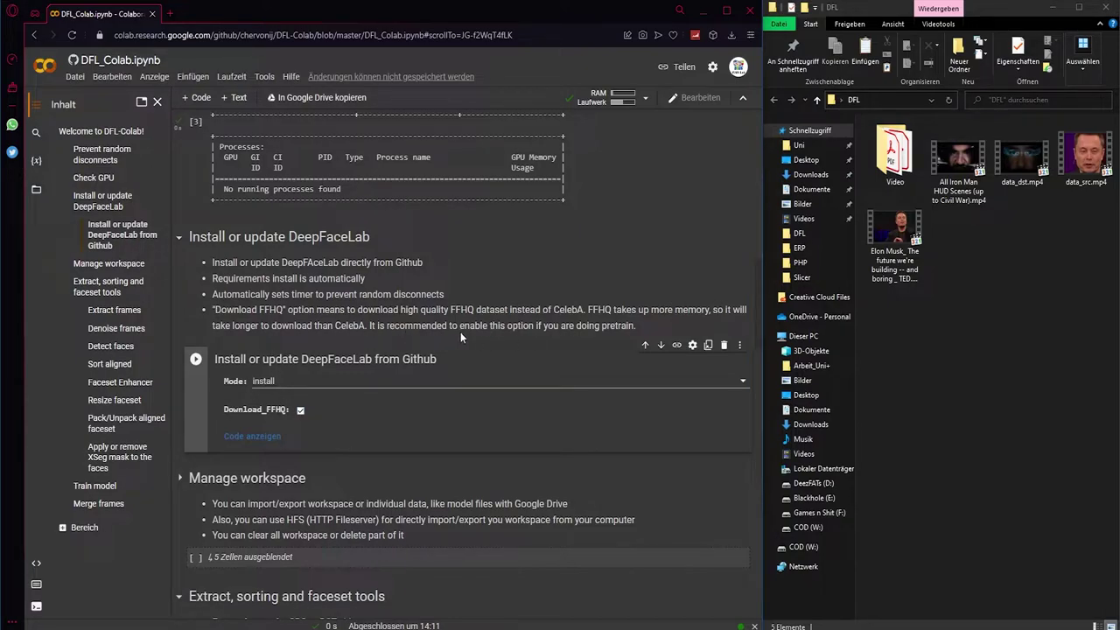
pyautogui.moveTo(567, 325); pyautogui.dragTo(647, 325)
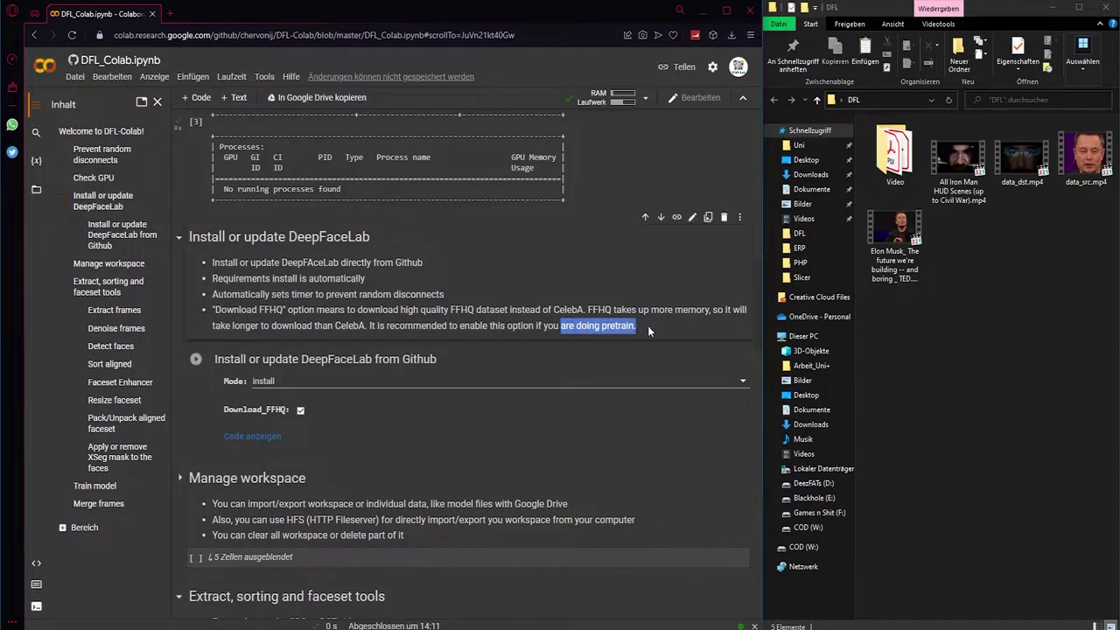
pyautogui.click(195, 359)
pyautogui.scroll(-1, 364, 444)
pyautogui.scroll(-1, 364, 445)
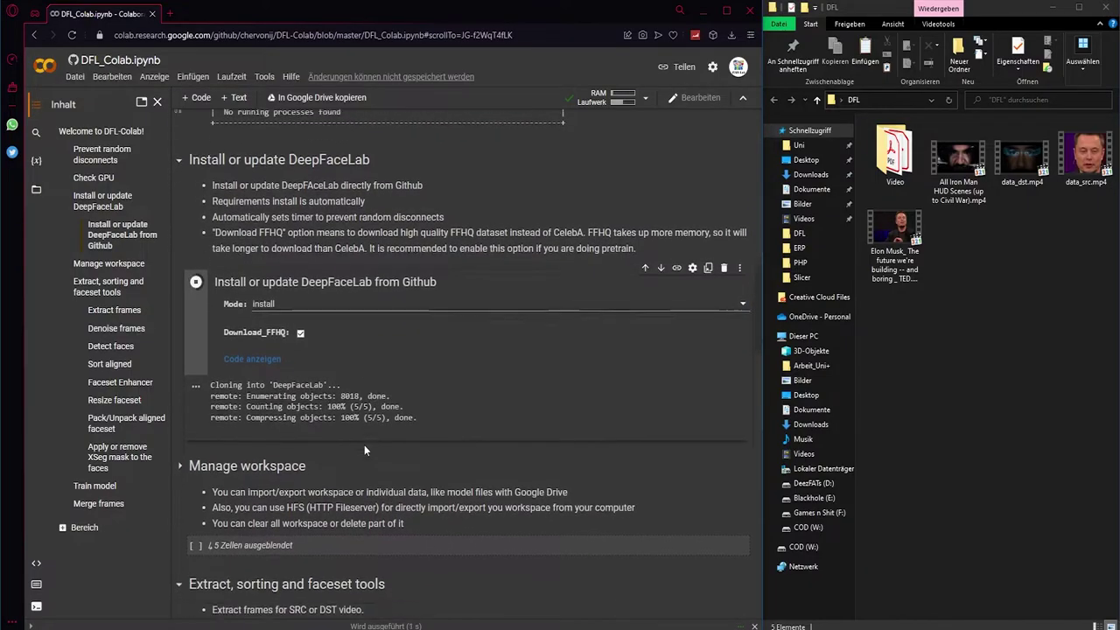
pyautogui.scroll(-1, 364, 445)
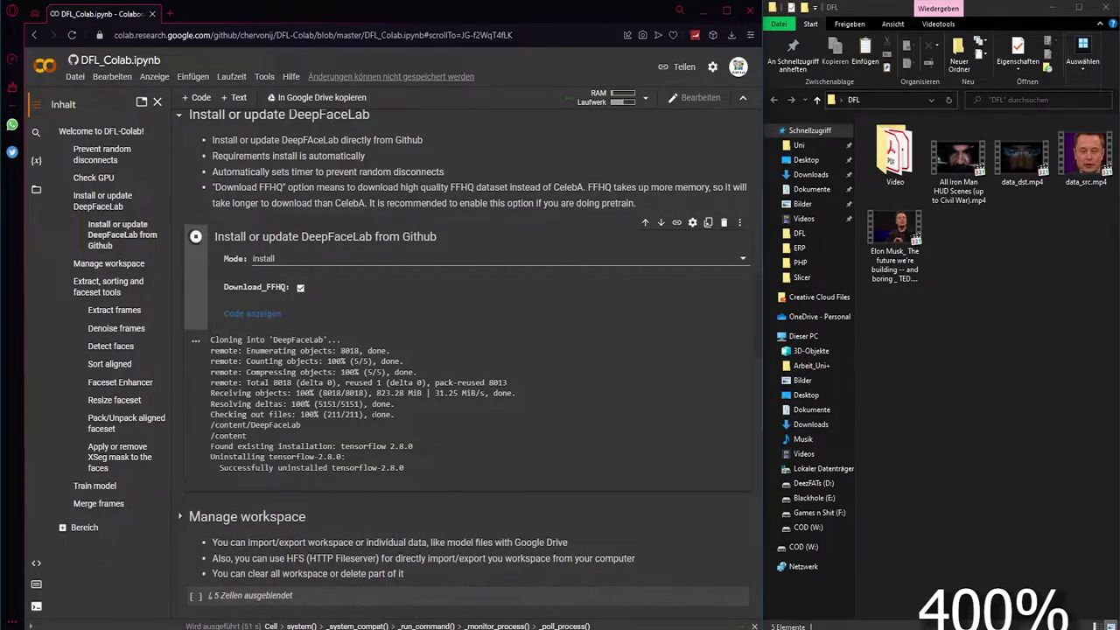
pyautogui.scroll(-1, 361, 402)
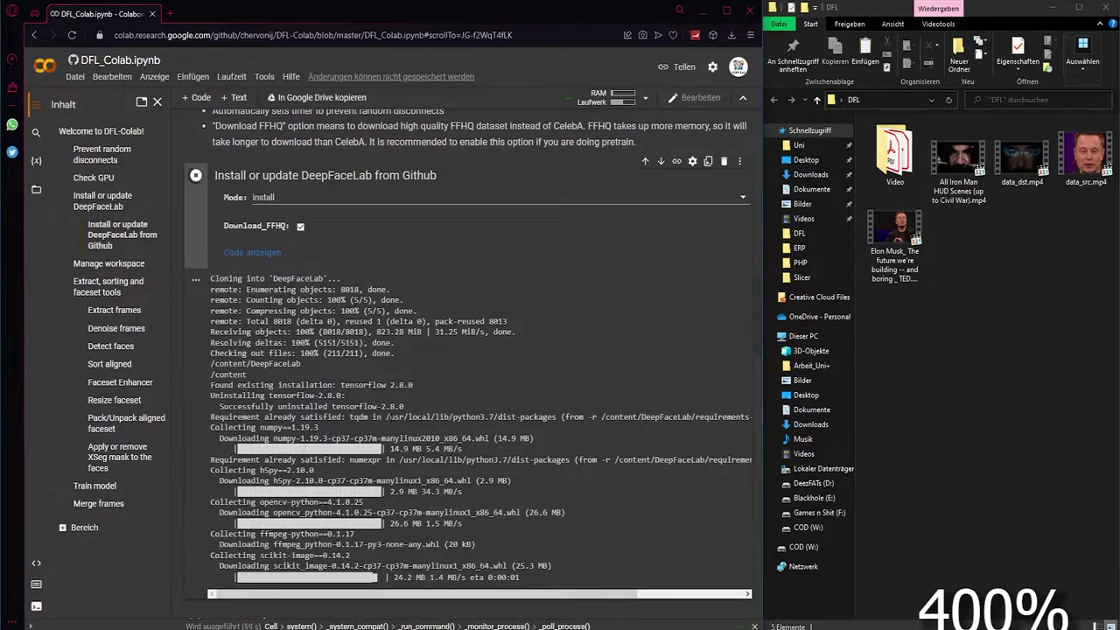
pyautogui.scroll(-1, 386, 447)
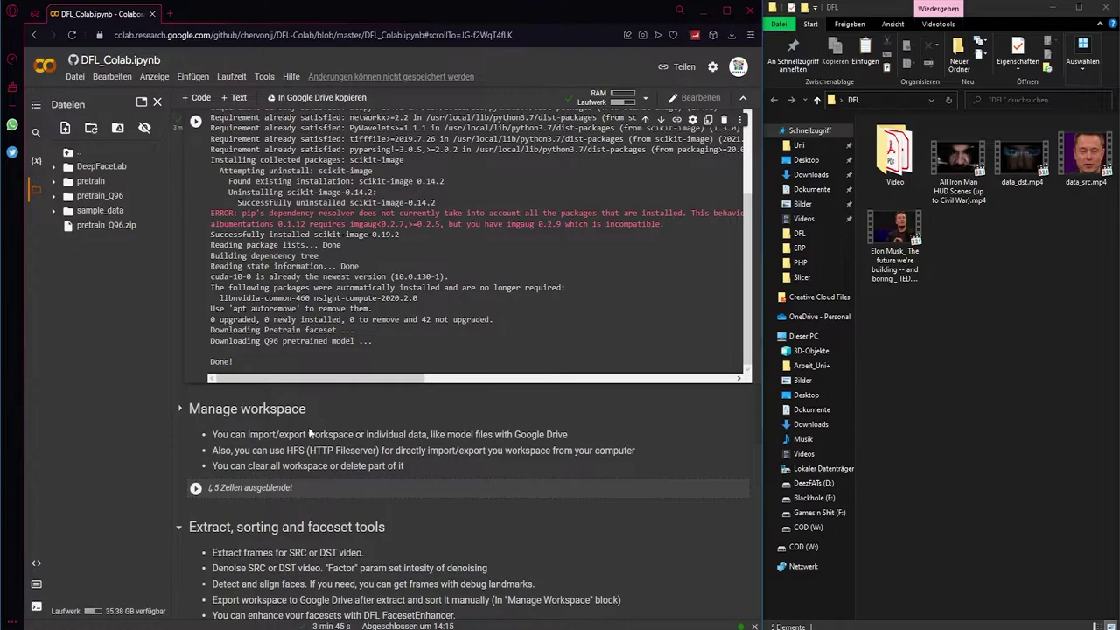
pyautogui.scroll(-2, 307, 427)
pyautogui.scroll(-3, 308, 427)
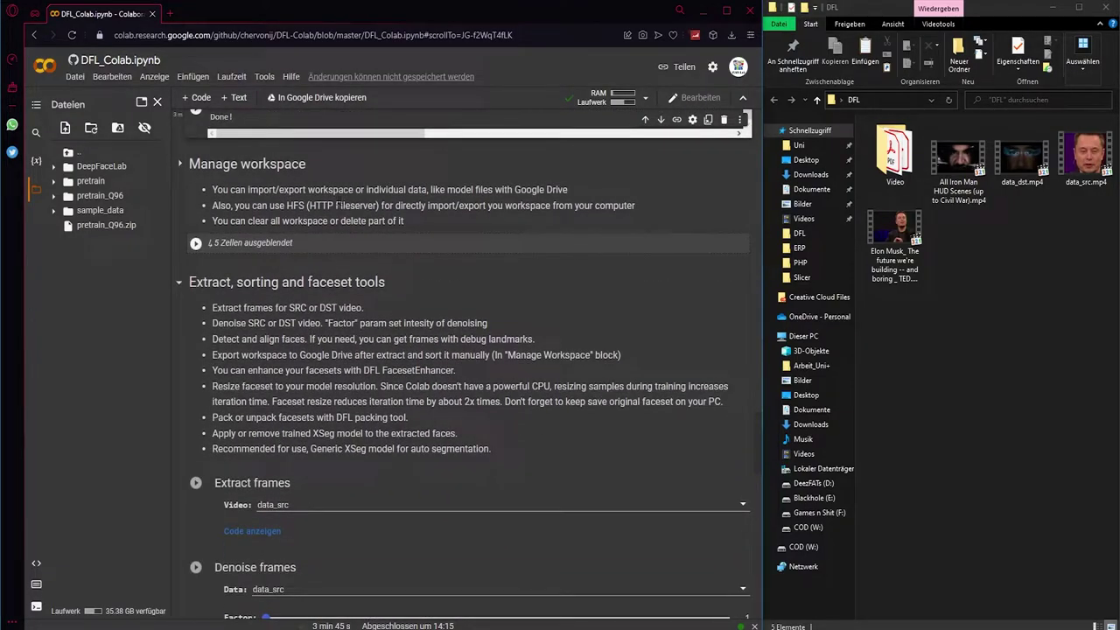
# Step: Run the hidden Manage workspace cells and decline Google Drive access with Nein danke
pyautogui.click(194, 246)
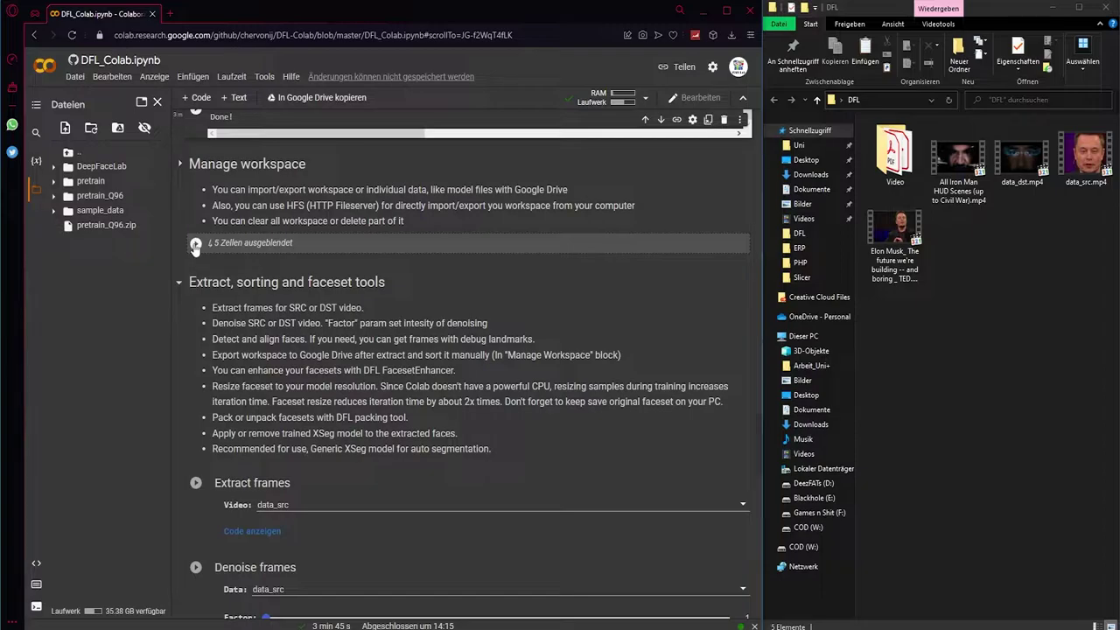
pyautogui.click(195, 245)
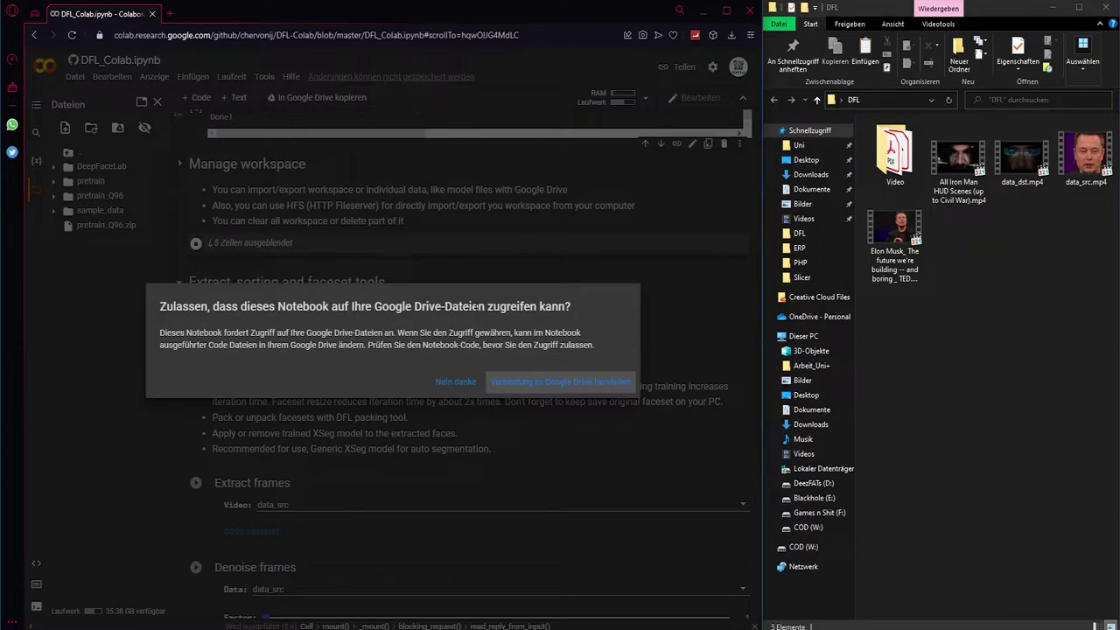
pyautogui.click(461, 388)
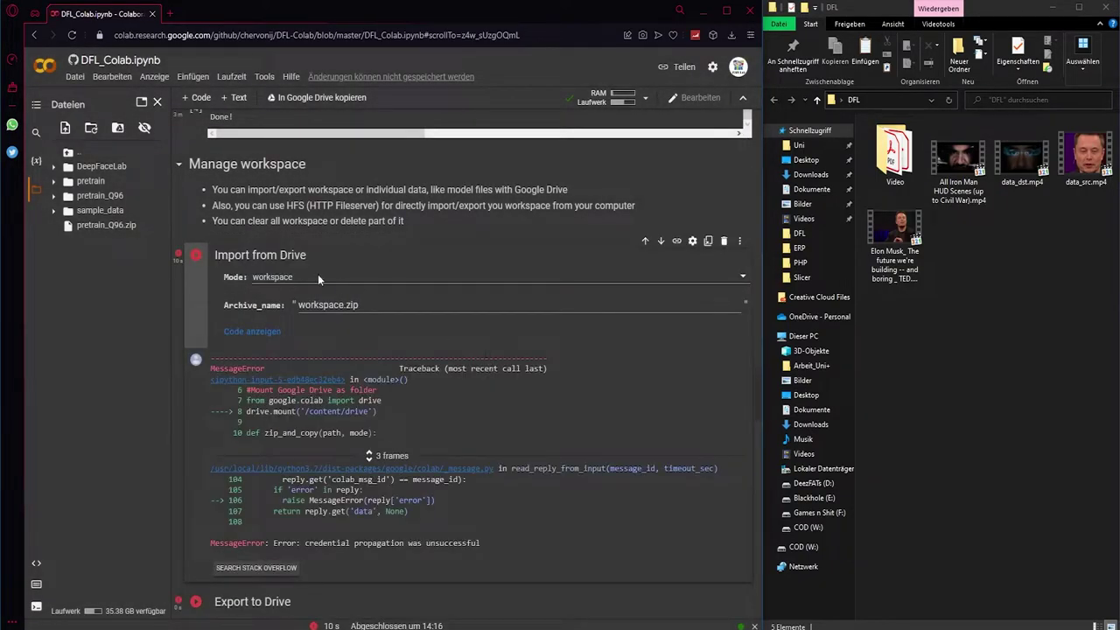
# Step: Keep workspace as the Import from Drive mode and review the credential error output
pyautogui.click(281, 276)
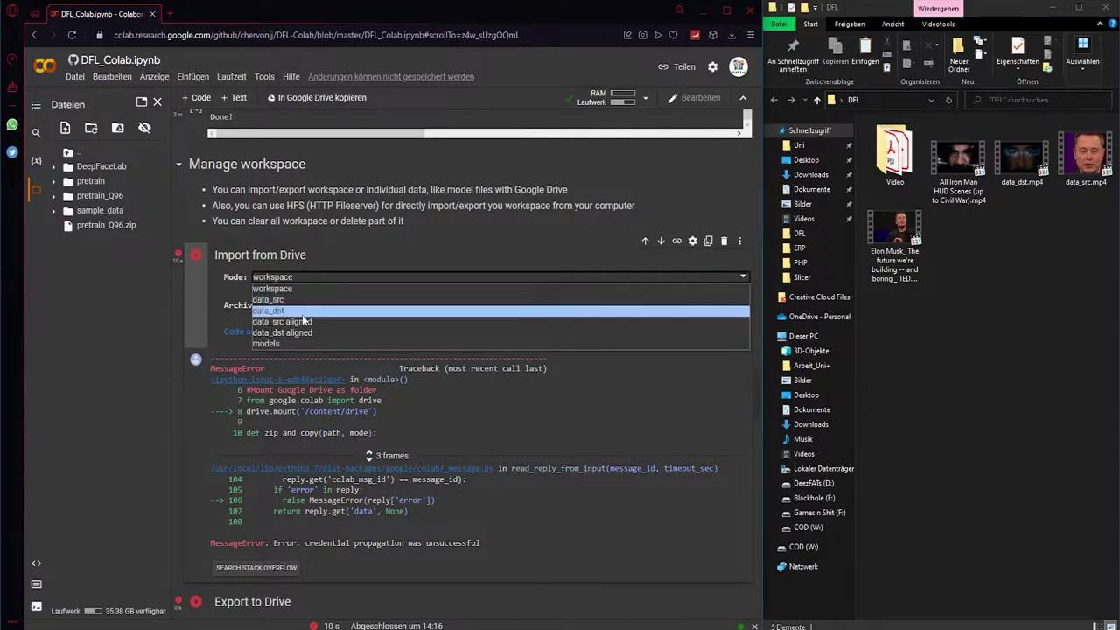
pyautogui.click(313, 287)
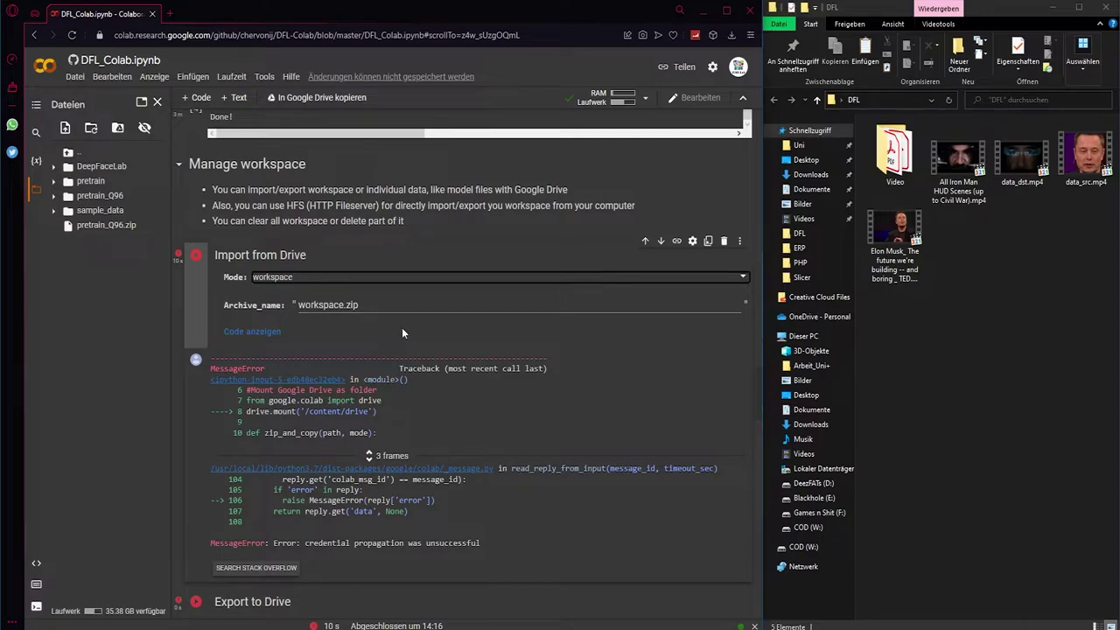
pyautogui.scroll(-2, 336, 301)
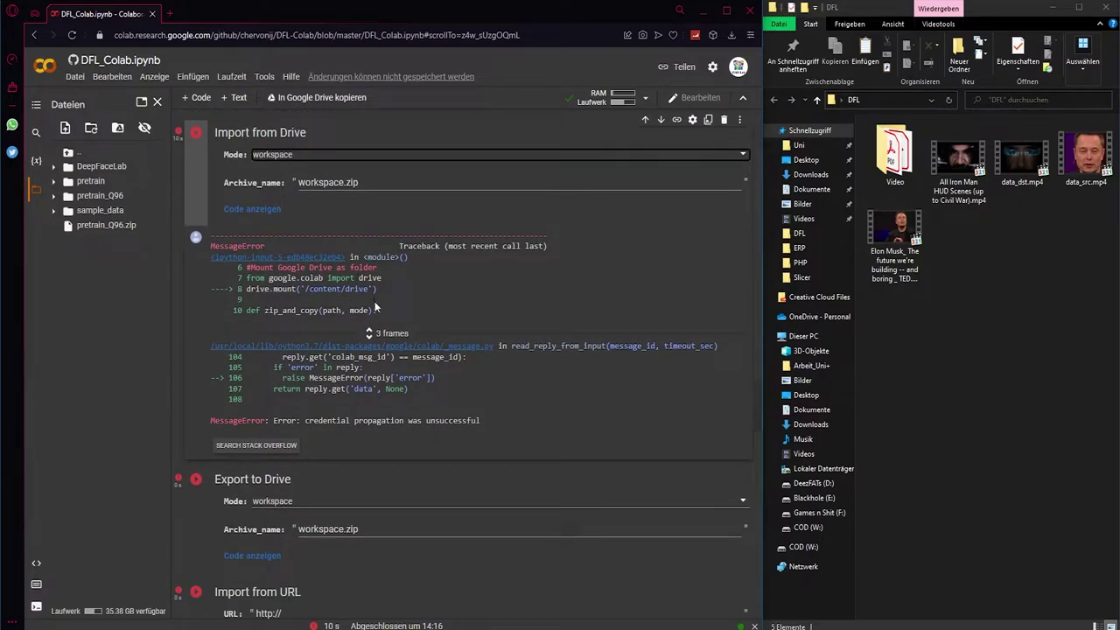
pyautogui.scroll(-5, 374, 301)
pyautogui.scroll(4, 375, 301)
pyautogui.scroll(4, 351, 327)
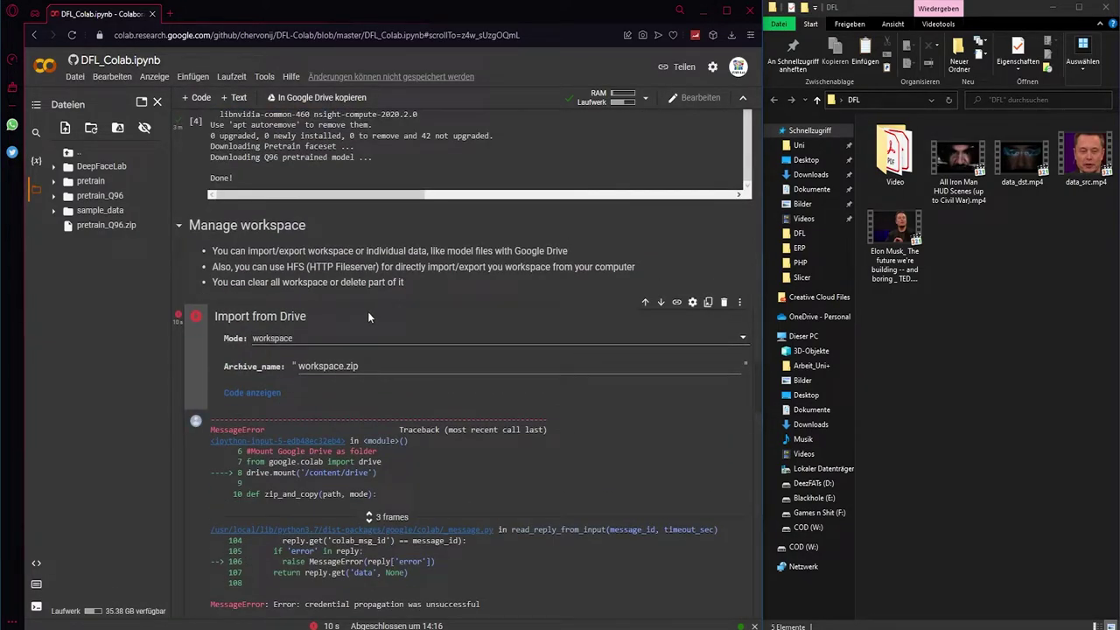
pyautogui.scroll(-2, 366, 312)
pyautogui.scroll(-2, 364, 312)
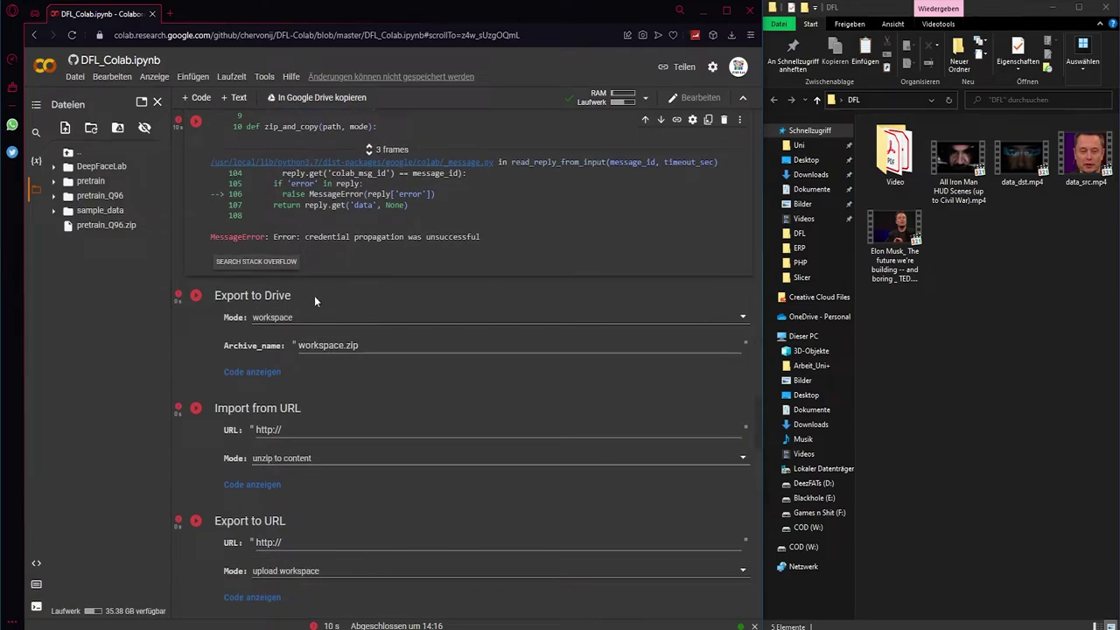
pyautogui.scroll(-1, 313, 295)
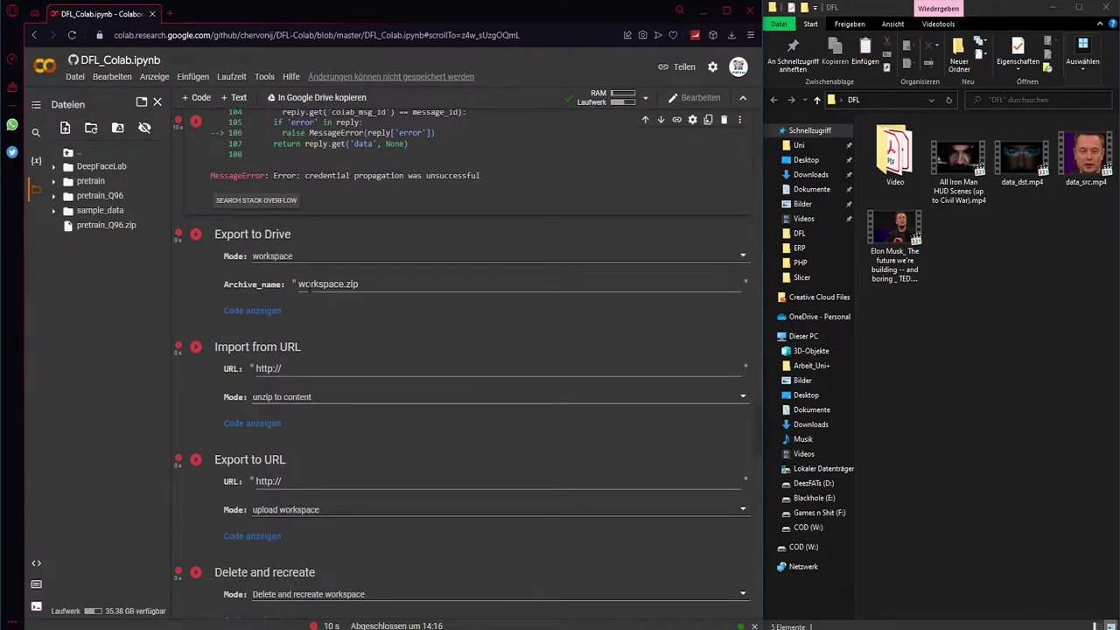
pyautogui.scroll(-2, 312, 292)
pyautogui.scroll(3, 308, 286)
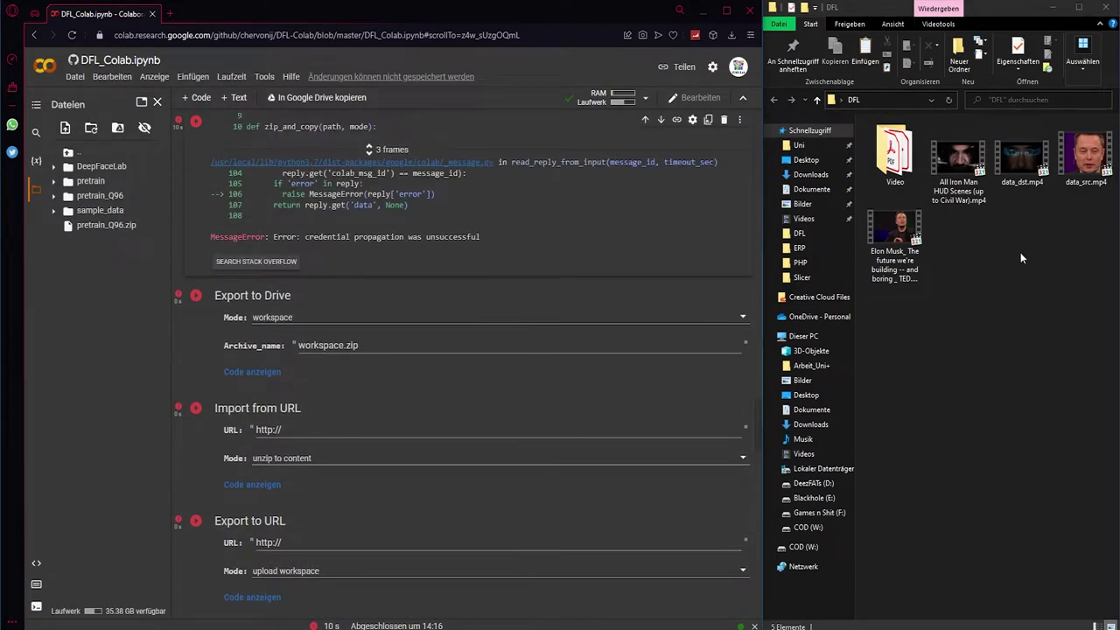
# Step: Show the Extract frames cell's code and highlight its data_src value
pyautogui.click(1022, 162)
pyautogui.click(1084, 158)
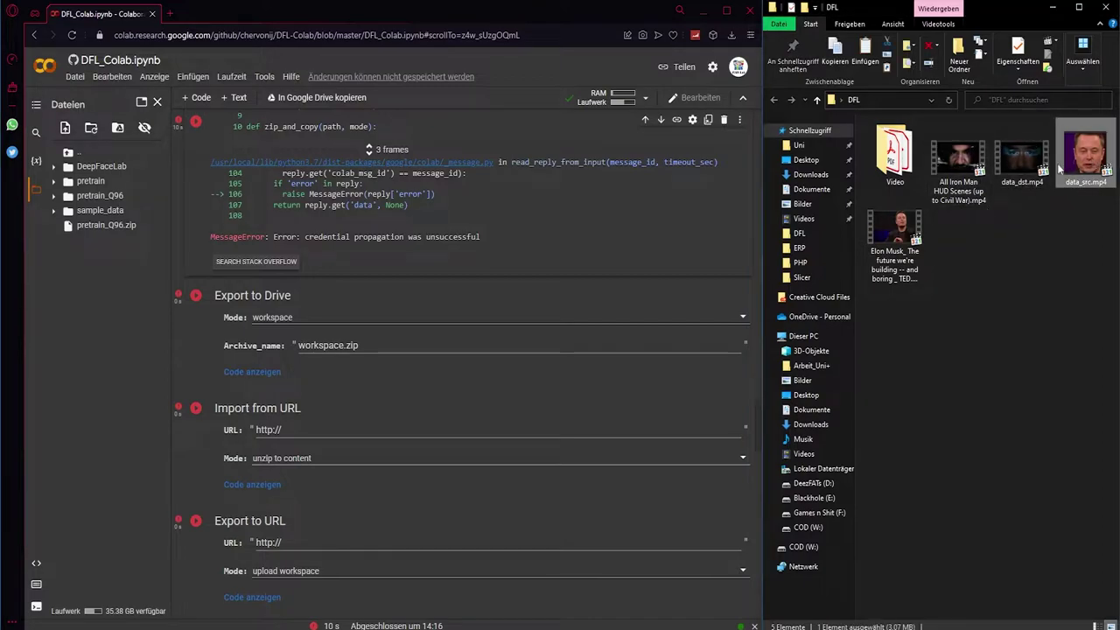
pyautogui.scroll(-1, 520, 368)
pyautogui.scroll(-1, 387, 382)
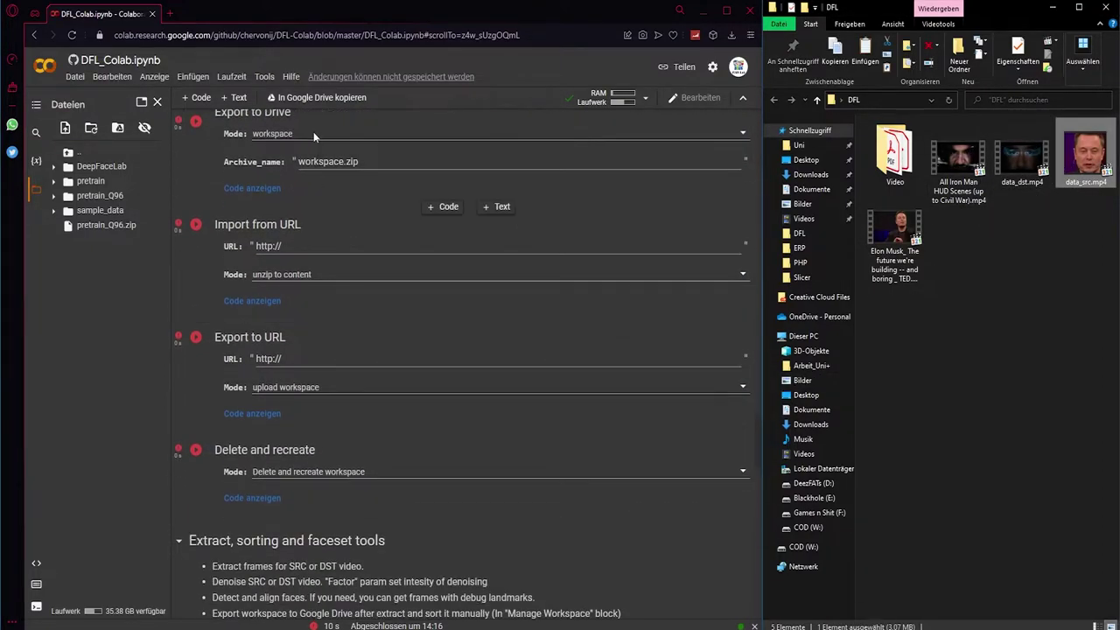
pyautogui.scroll(1, 296, 133)
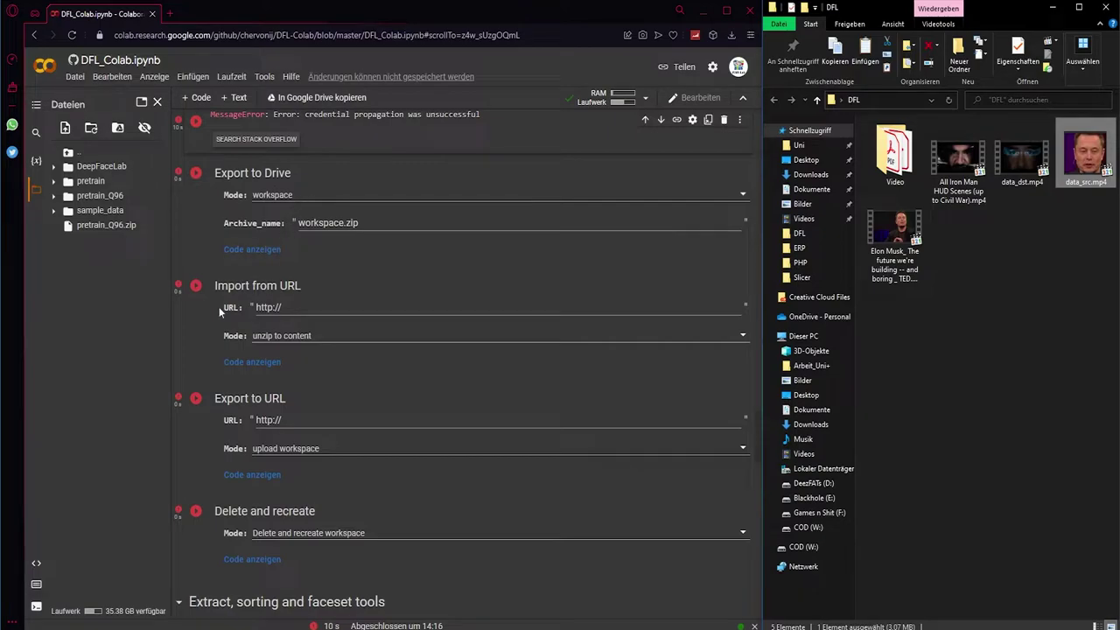
pyautogui.scroll(-1, 288, 405)
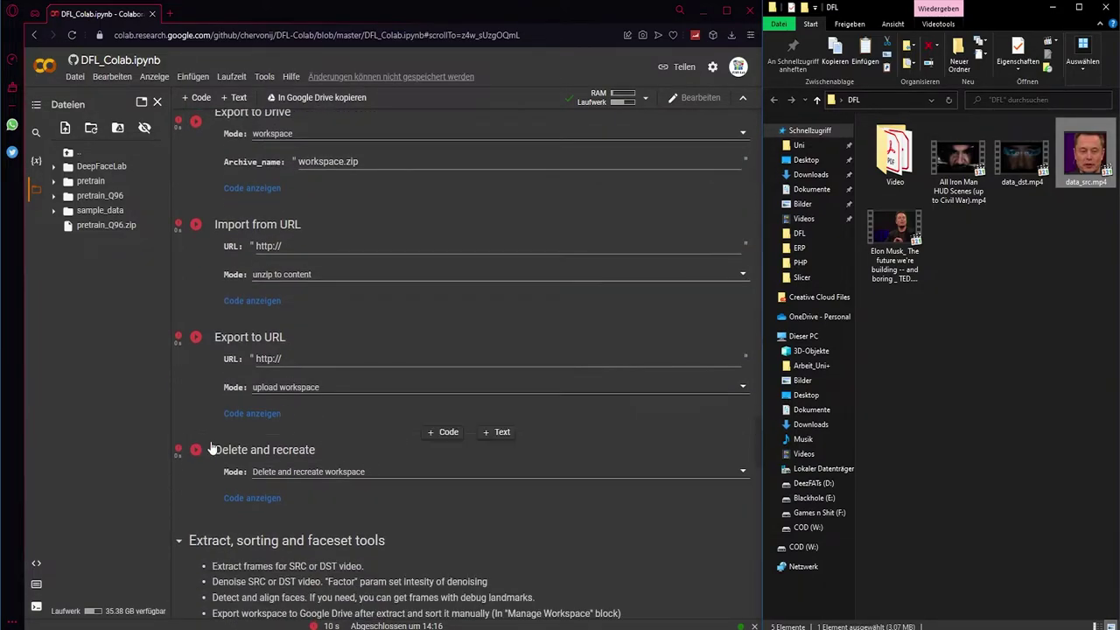
pyautogui.scroll(-2, 333, 446)
pyautogui.scroll(-2, 333, 446)
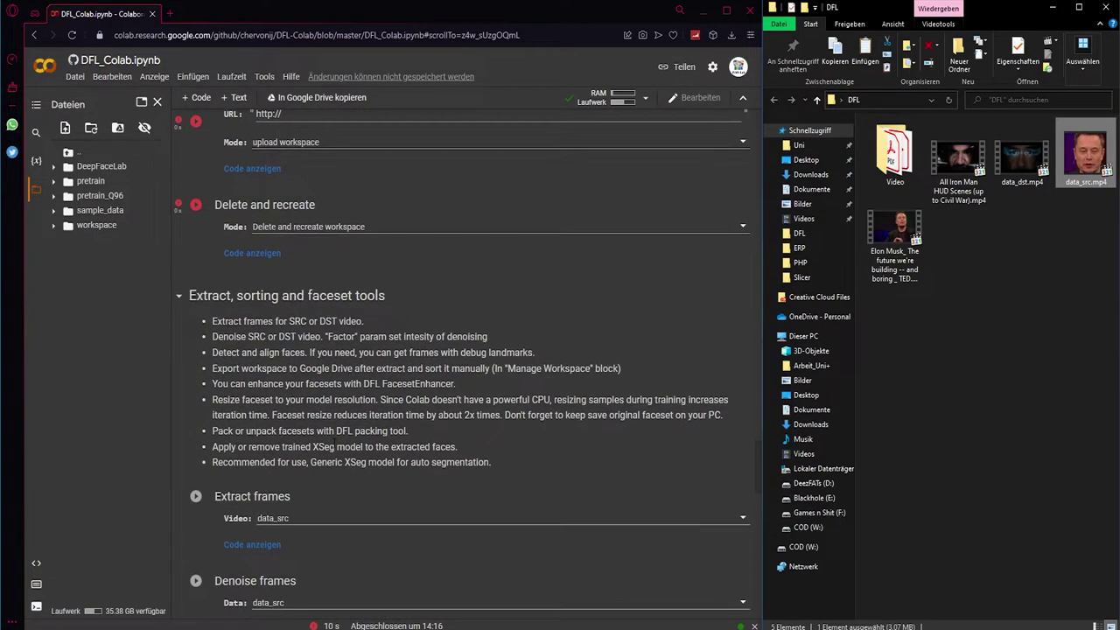
pyautogui.scroll(-2, 331, 443)
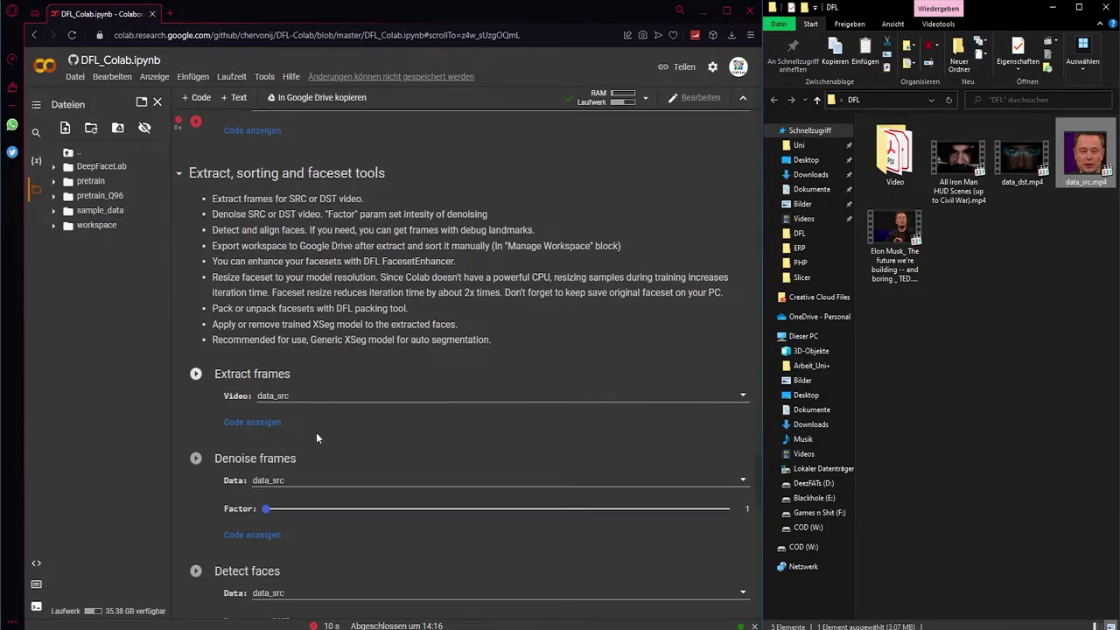
pyautogui.click(269, 424)
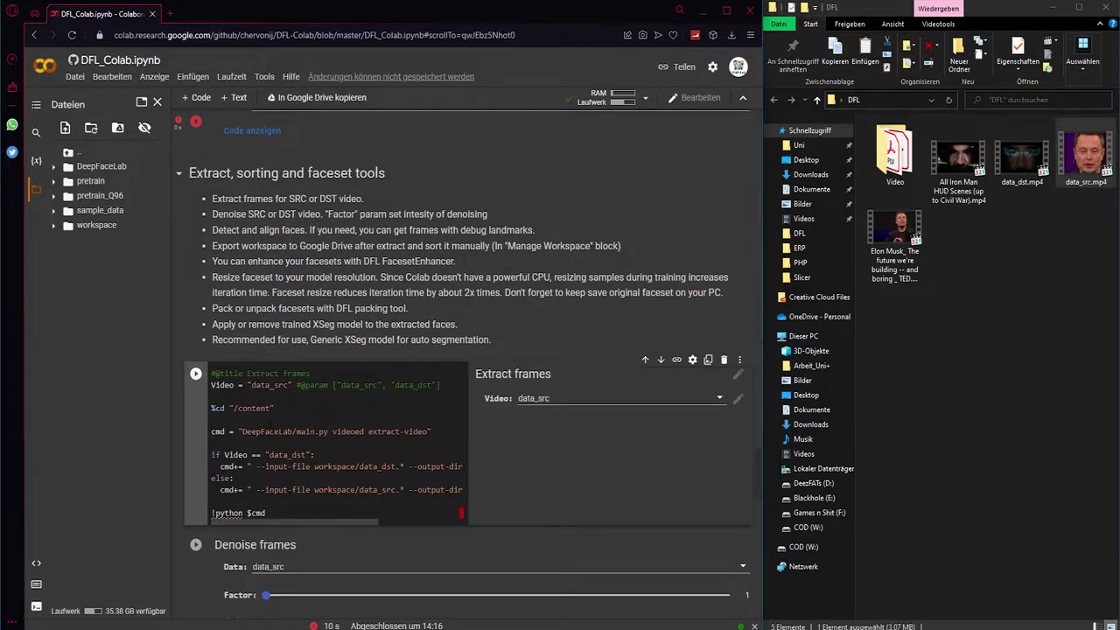
pyautogui.moveTo(251, 385); pyautogui.dragTo(291, 385)
# Step: Return to the Files panel and expand the workspace folder
pyautogui.click(35, 104)
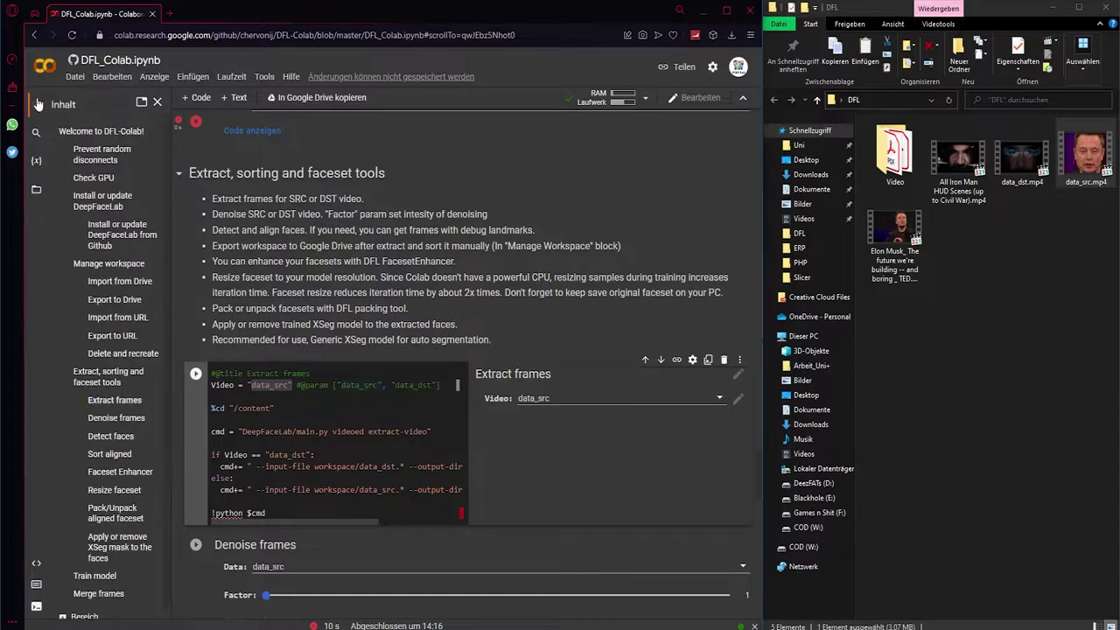
pyautogui.click(36, 191)
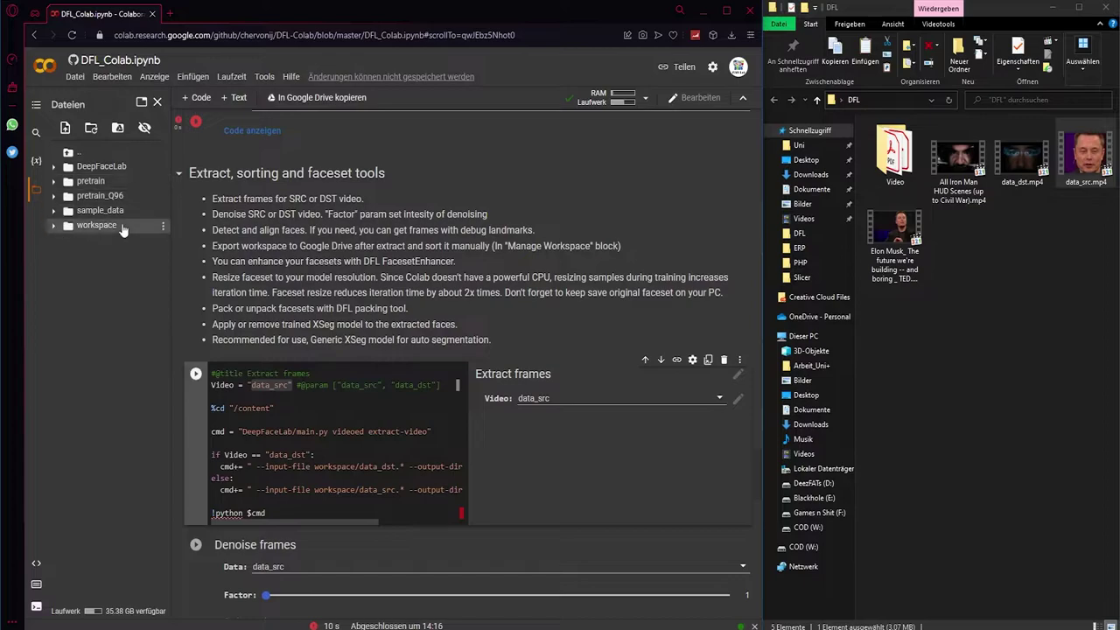
pyautogui.click(91, 226)
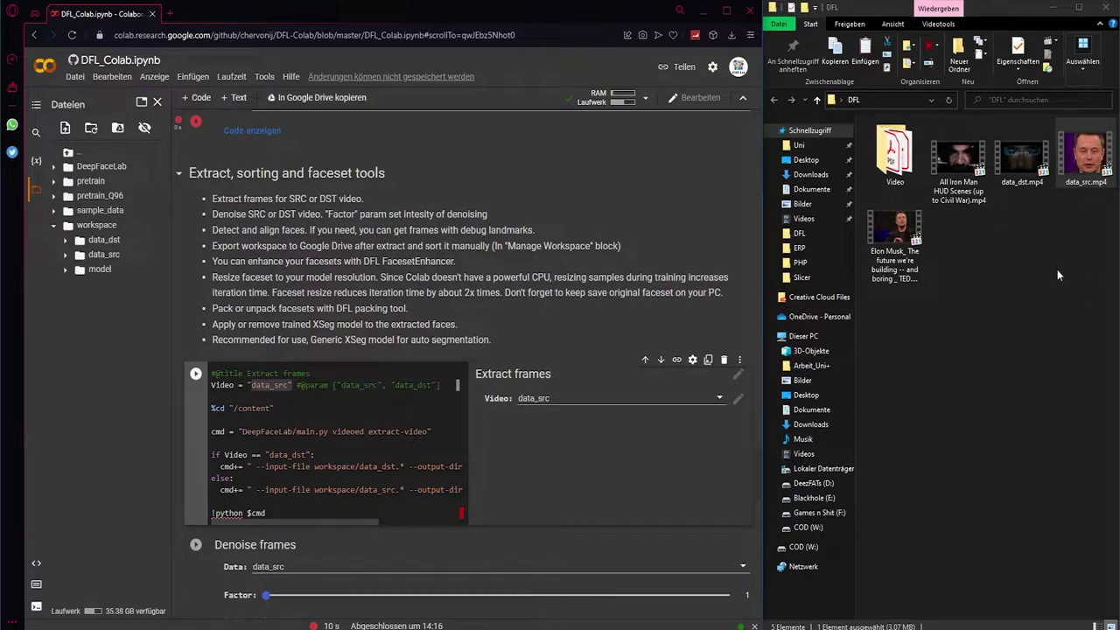
# Step: Upload data_dst.mp4 and data_src.mp4 into workspace, then run Extract frames on data_dst
pyautogui.moveTo(1019, 163)
pyautogui.mouseDown()
pyautogui.moveTo(123, 321)
pyautogui.moveTo(118, 337)
pyautogui.mouseUp()
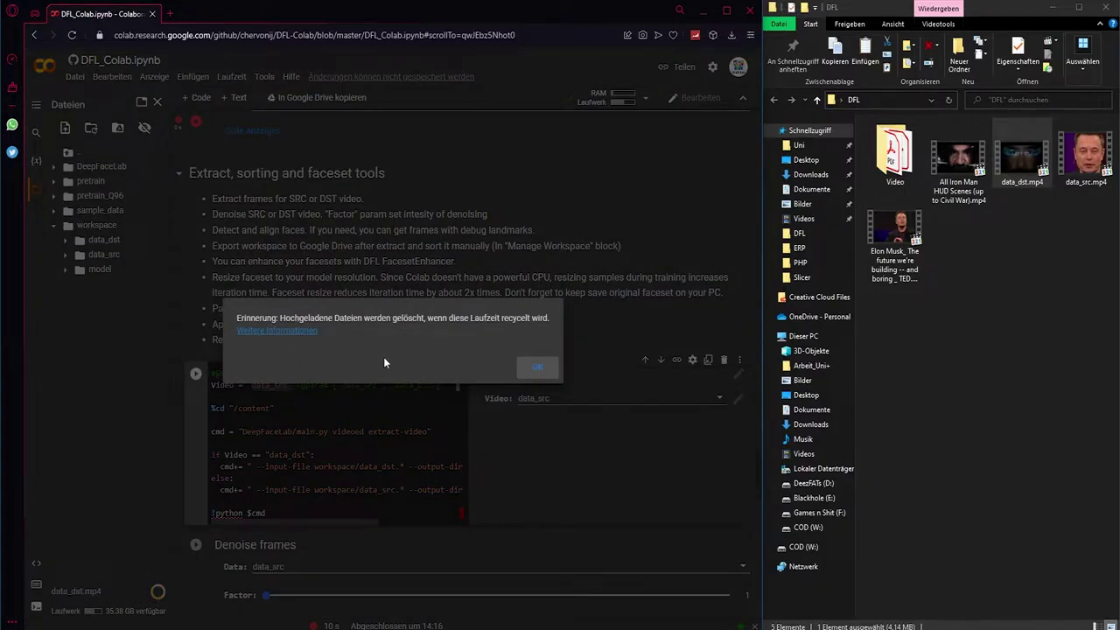
pyautogui.click(537, 367)
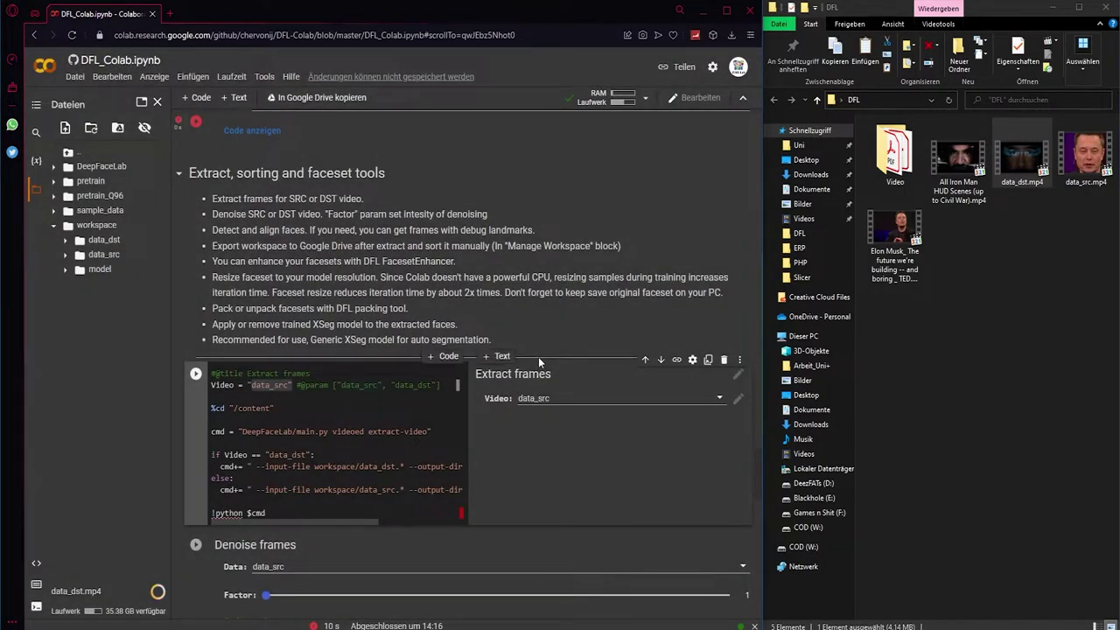
pyautogui.moveTo(1085, 158); pyautogui.dragTo(111, 355)
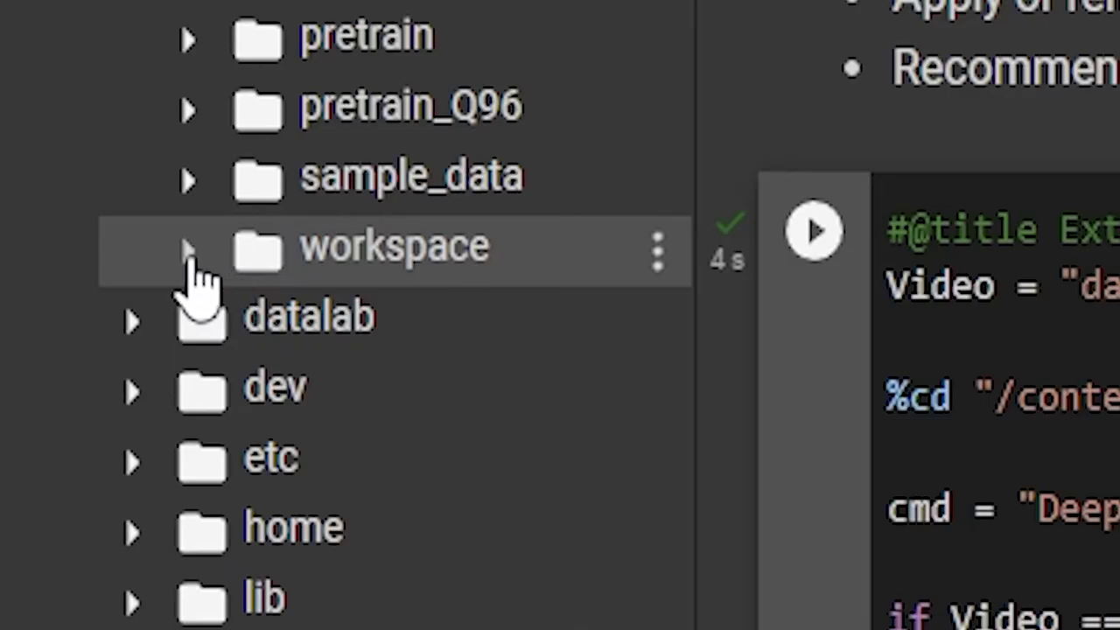
pyautogui.click(189, 252)
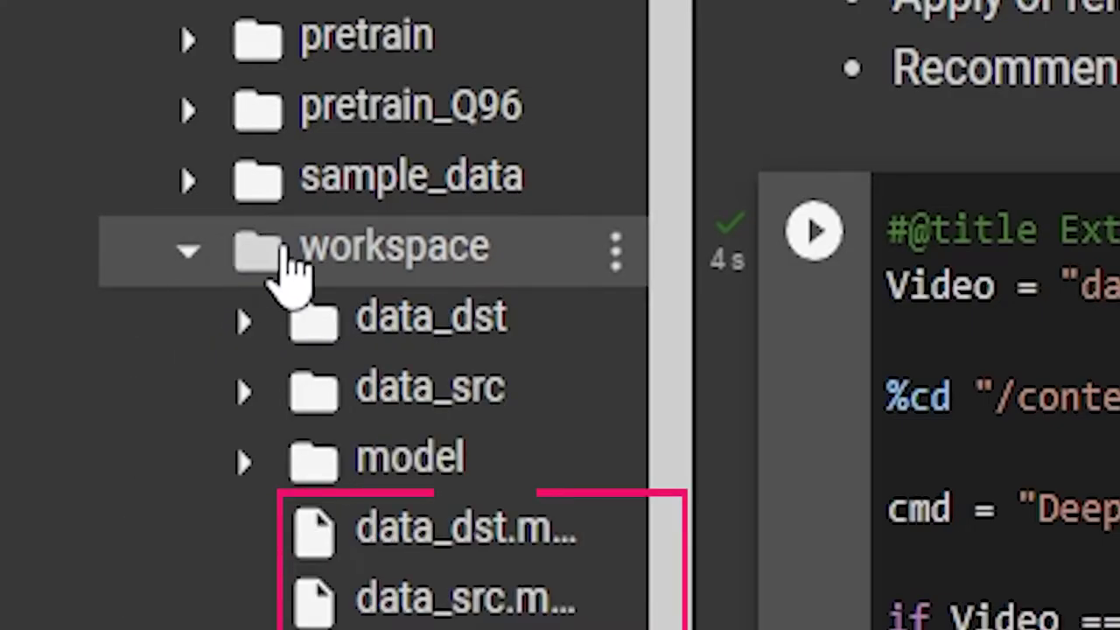
pyautogui.click(812, 232)
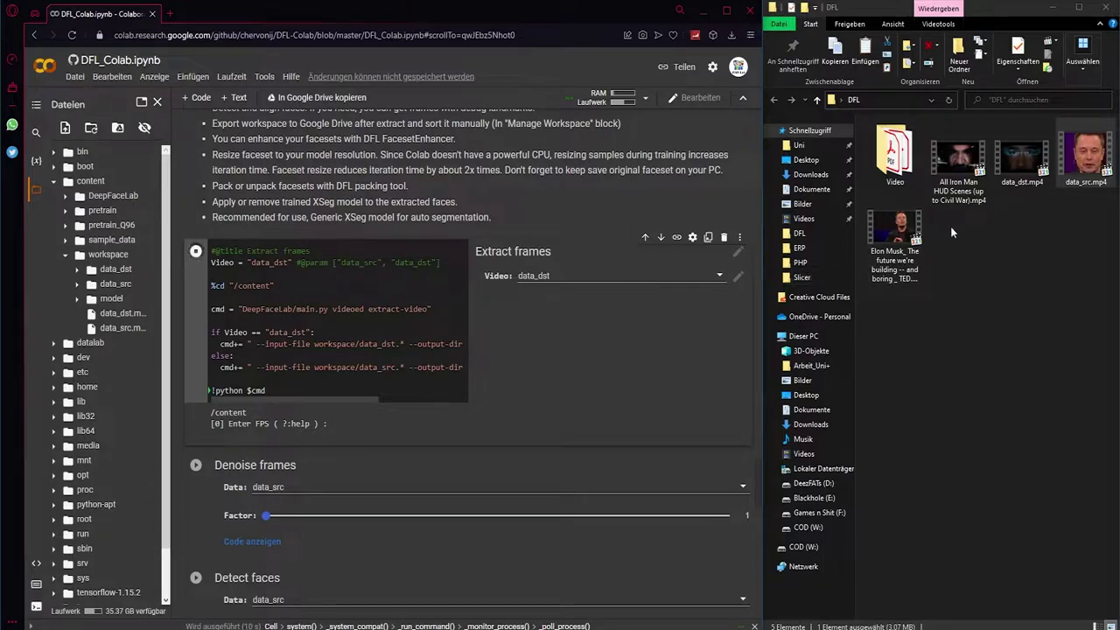
# Step: Check data_dst.mp4's Properties details to confirm its 29.97 fps frame rate
pyautogui.rightClick(1025, 155)
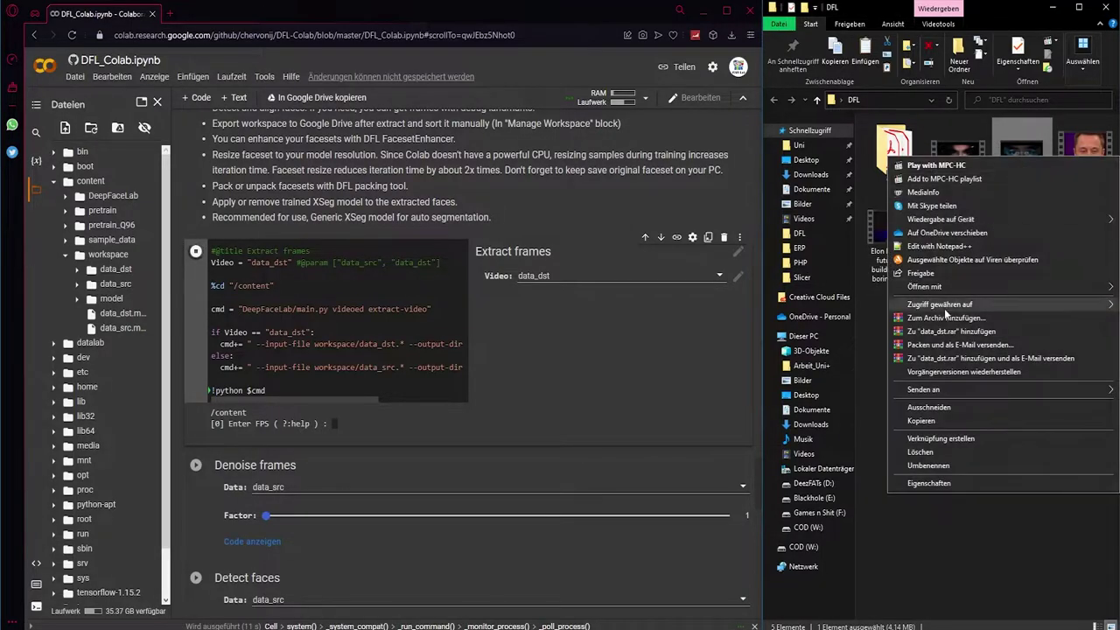
pyautogui.click(957, 483)
pyautogui.click(989, 187)
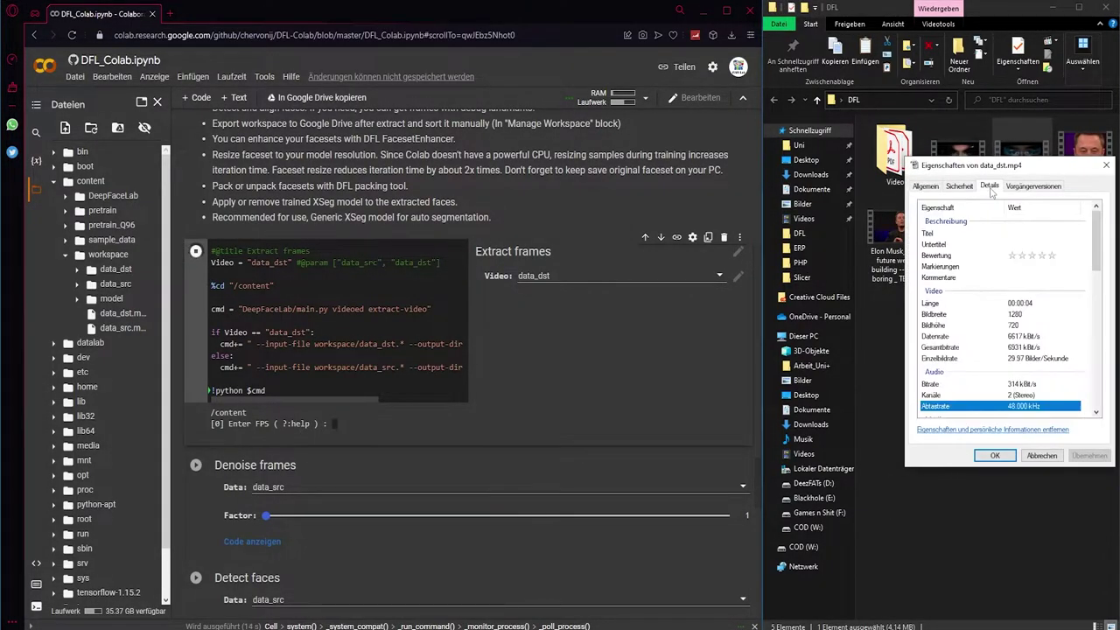
pyautogui.scroll(-1, 1039, 324)
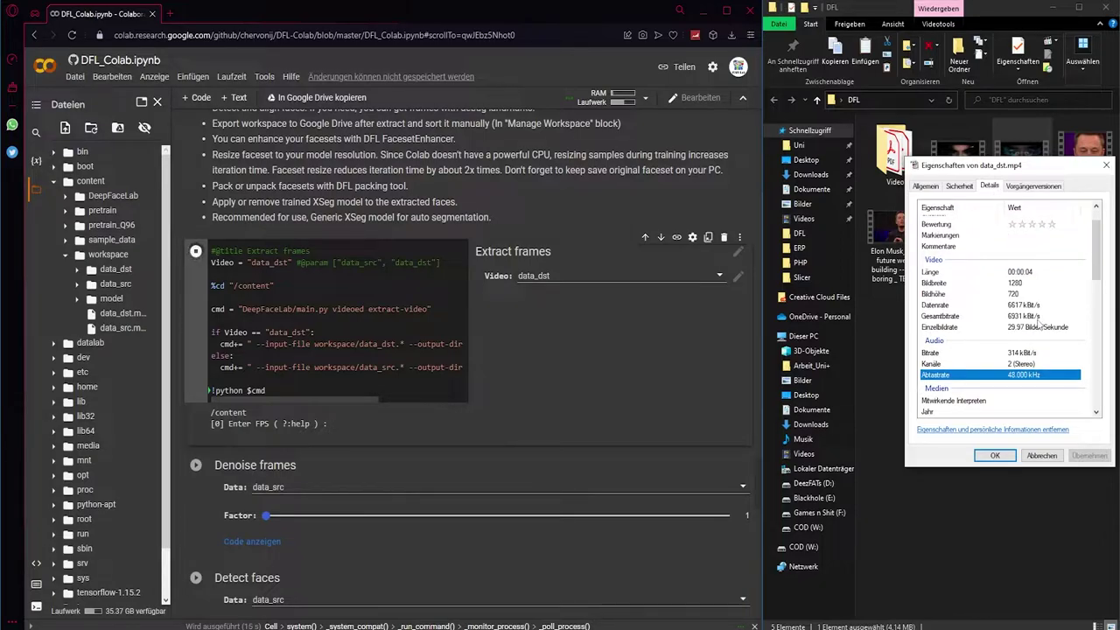
pyautogui.click(1011, 329)
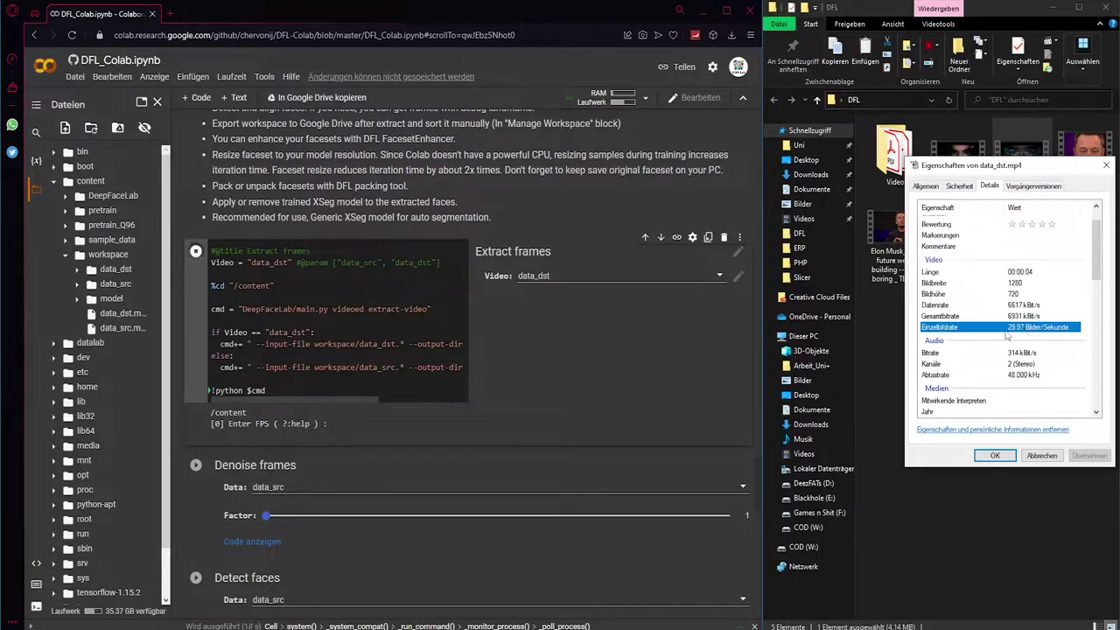
# Step: Accept the default frame rate and png format so the 148 data_dst frames extract
pyautogui.click(337, 424)
pyautogui.write('2')
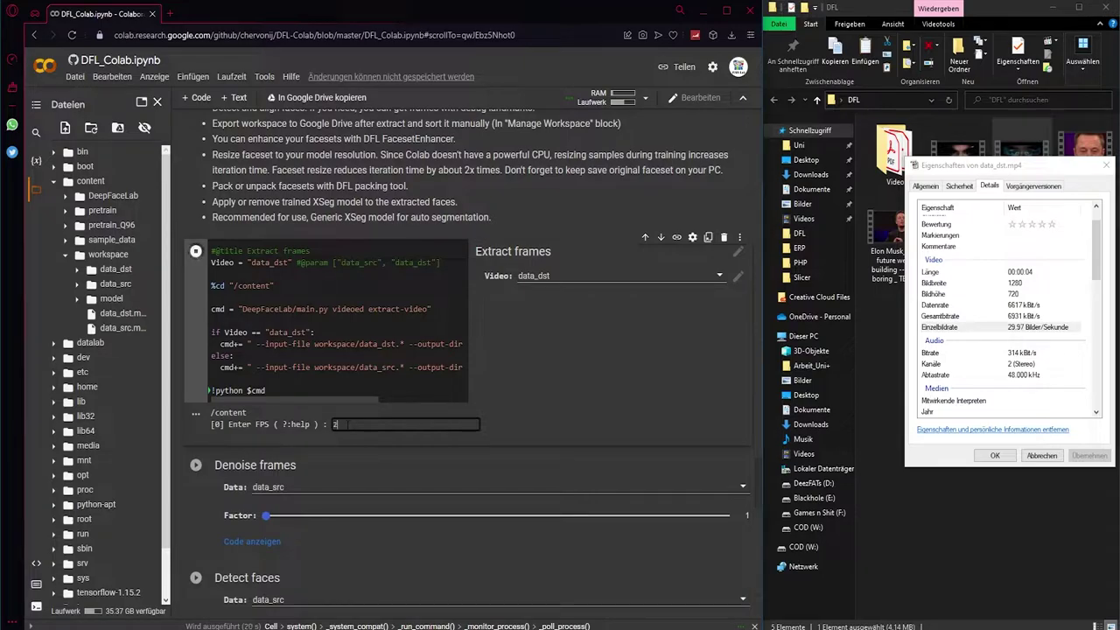
pyautogui.write('9.9')
pyautogui.write('7')
pyautogui.hotkey('ctrl', 'a')
pyautogui.press('BackSpace')
pyautogui.press('Return')
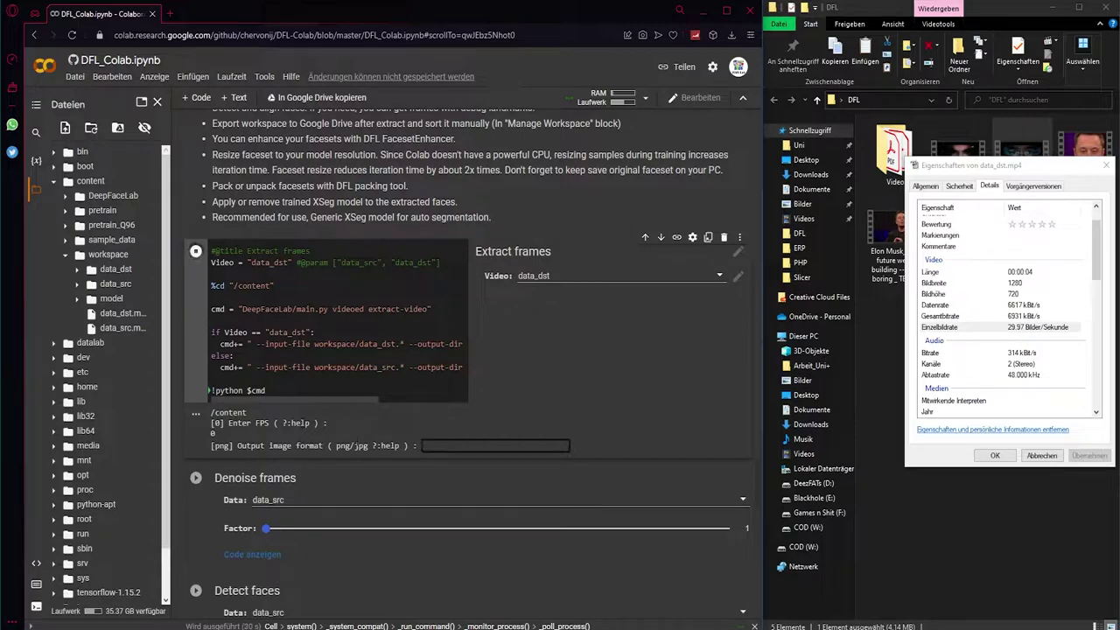
pyautogui.press('Return')
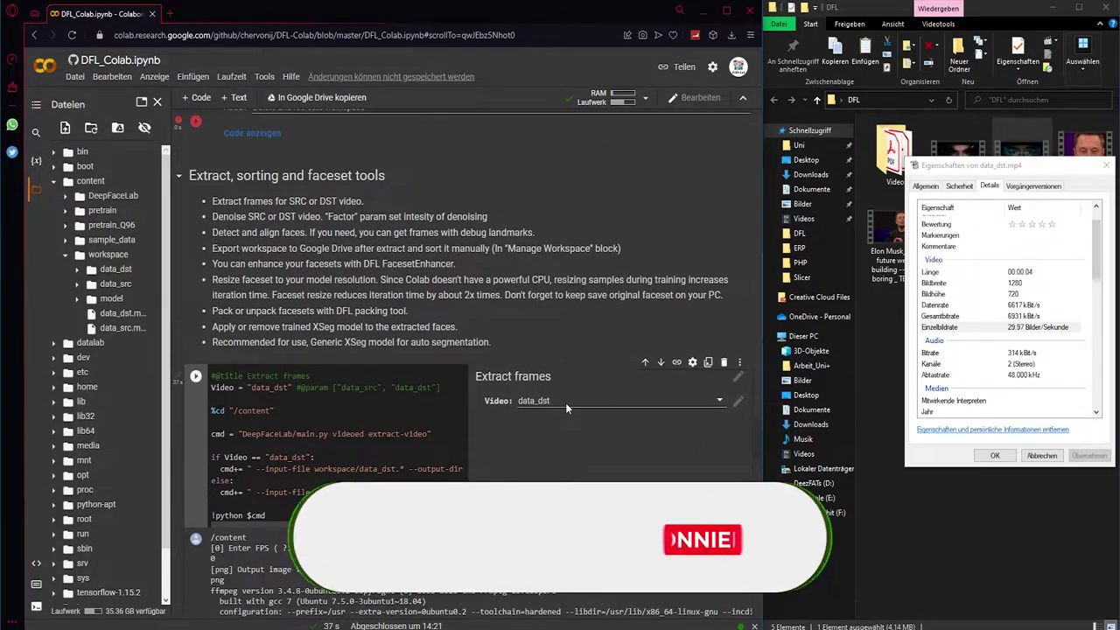
# Step: Switch Video to data_src and extract its 368 frames as png at the default frame rate
pyautogui.click(565, 401)
pyautogui.click(557, 412)
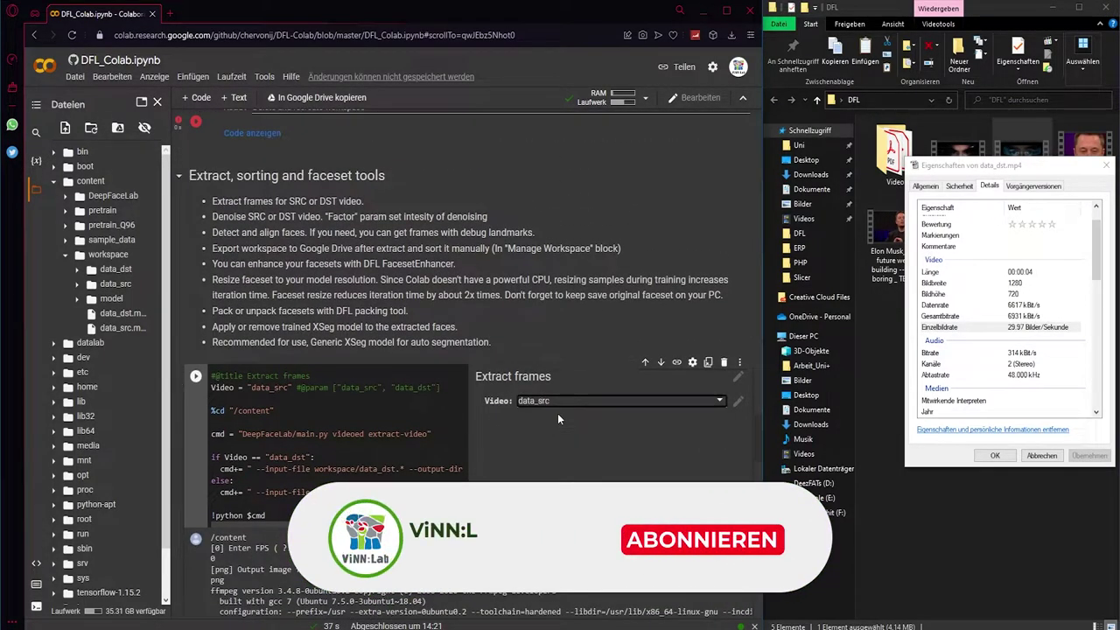
pyautogui.scroll(-3, 565, 429)
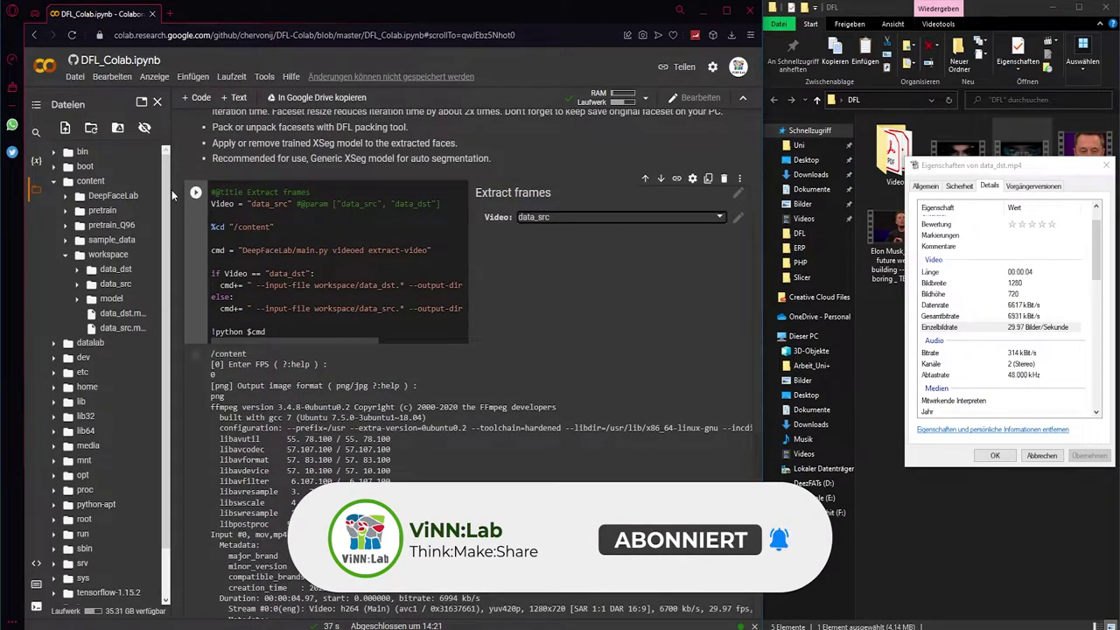
pyautogui.click(196, 192)
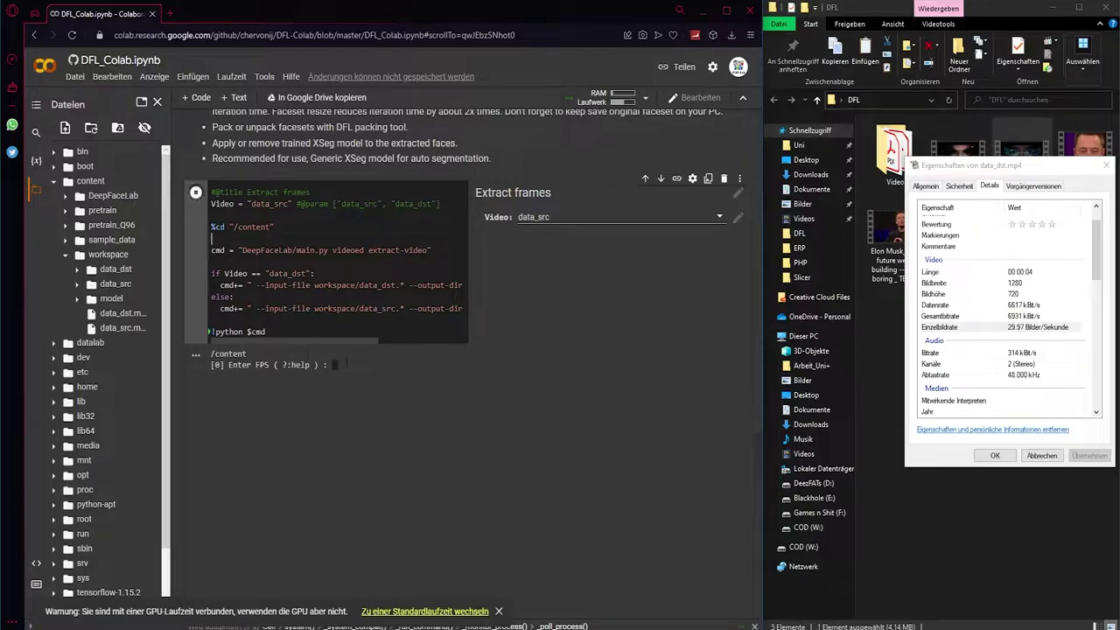
pyautogui.click(341, 363)
pyautogui.press('Return')
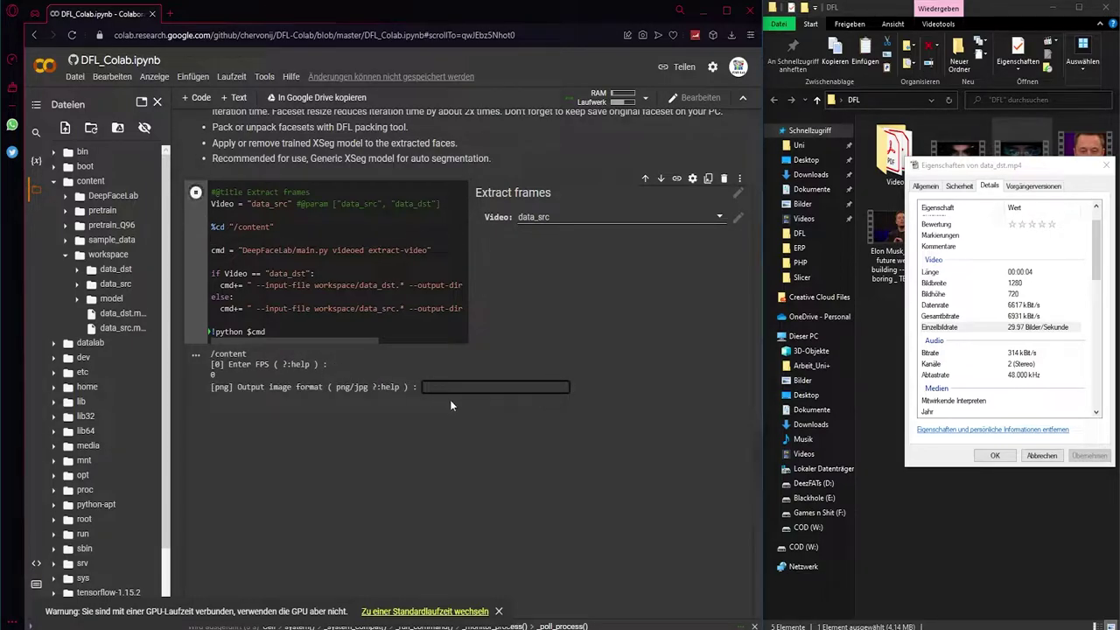
pyautogui.press('Return')
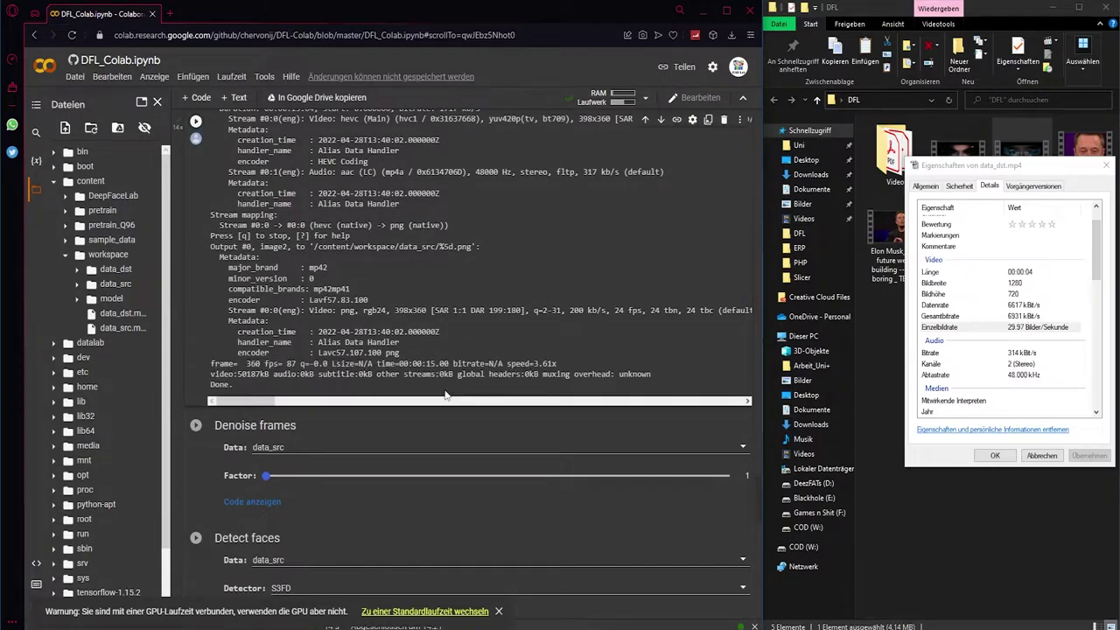
pyautogui.moveTo(111, 283)
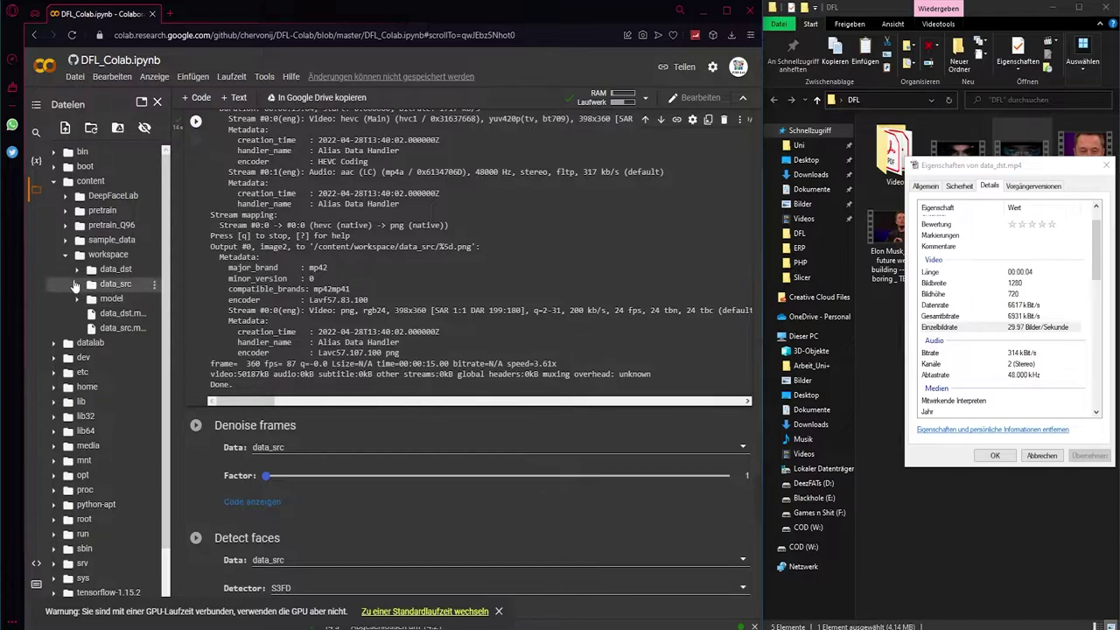
# Step: Preview data_dst frame 00006.png, then collapse the data_dst folder
pyautogui.click(77, 270)
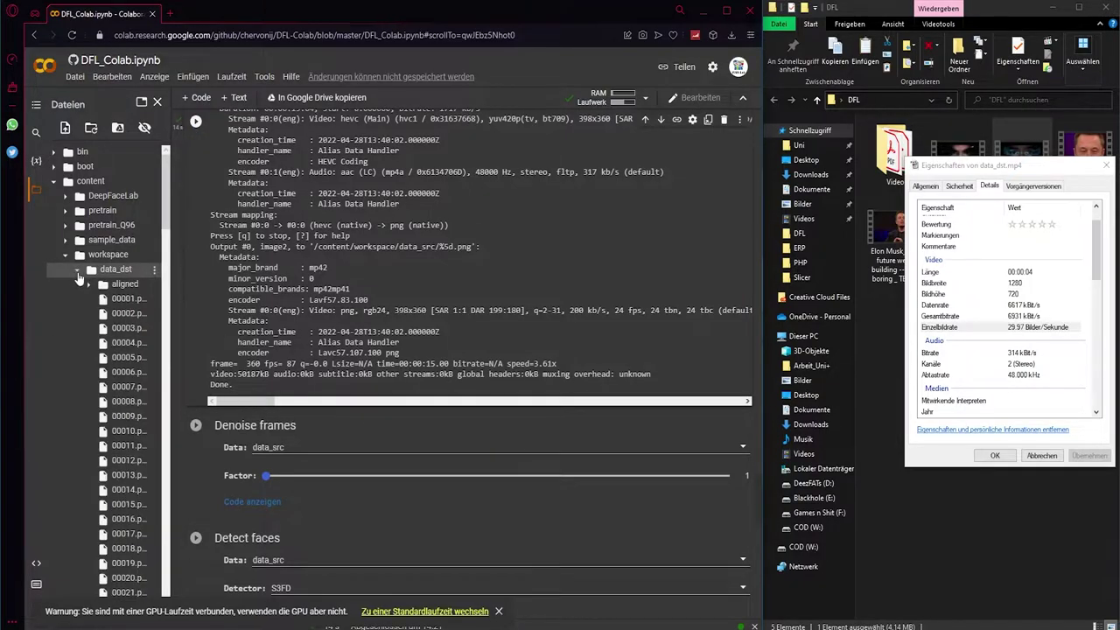
pyautogui.doubleClick(130, 377)
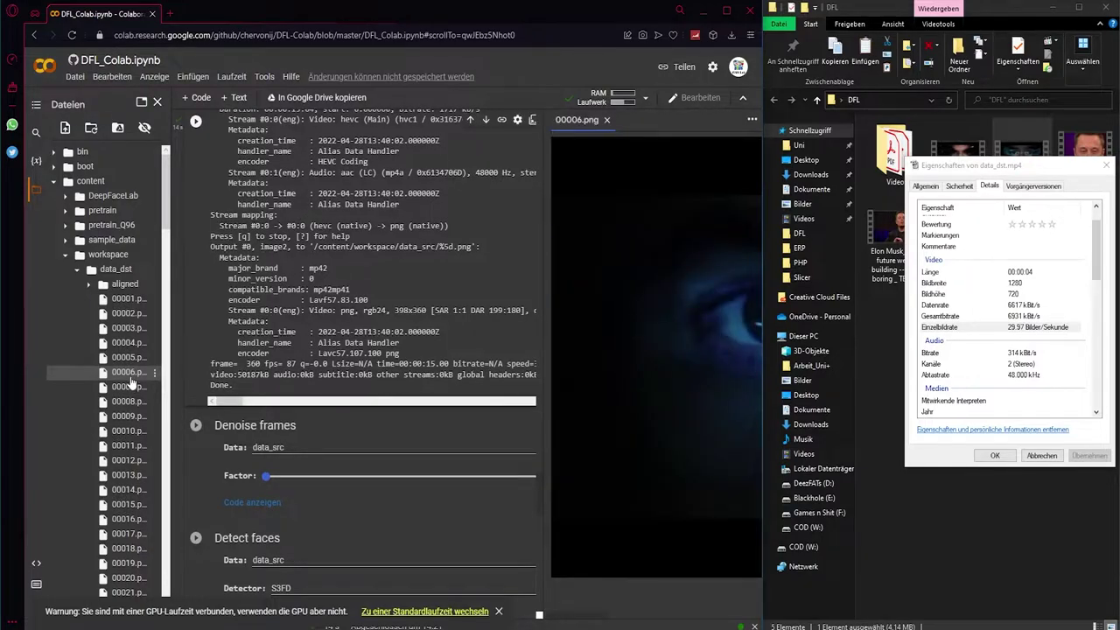
pyautogui.scroll(-2, 120, 470)
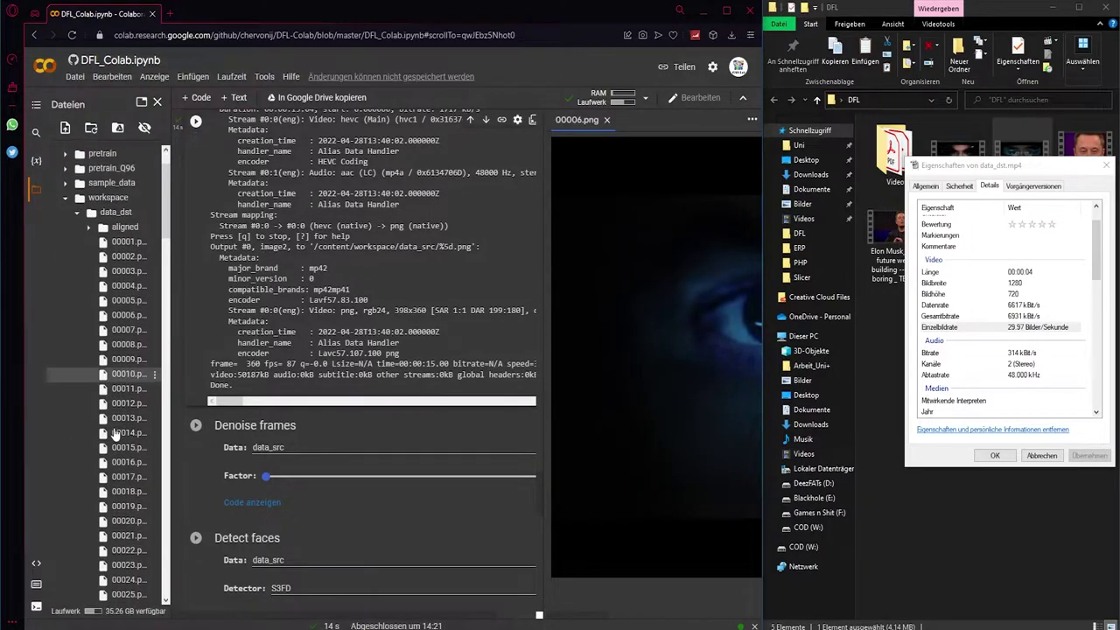
pyautogui.scroll(-5, 120, 470)
pyautogui.scroll(-5, 120, 470)
pyautogui.scroll(12, 120, 470)
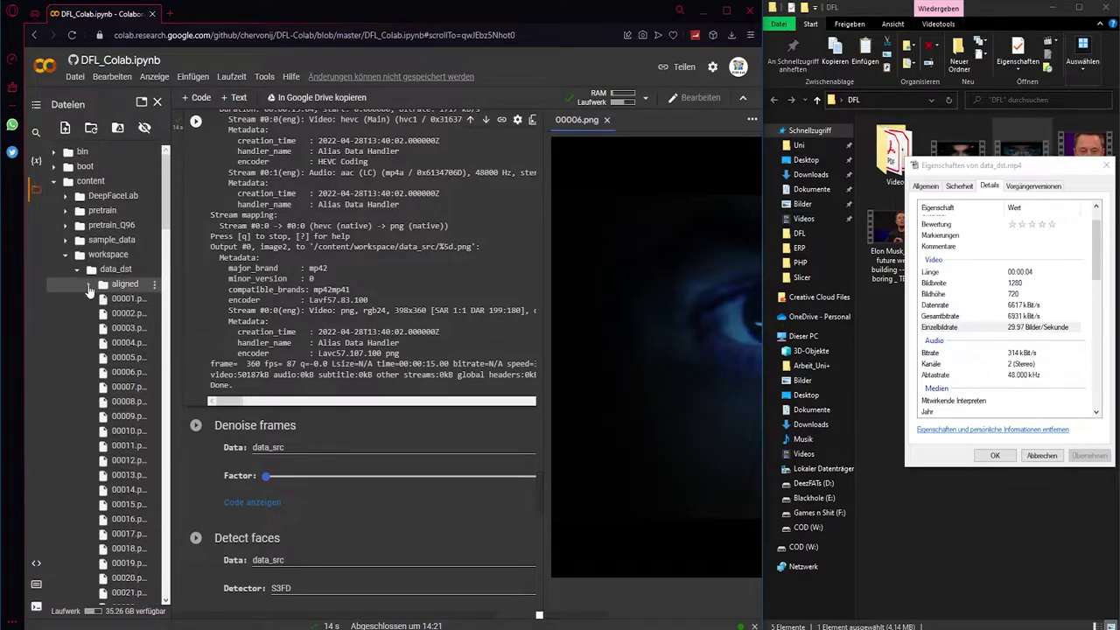
pyautogui.click(77, 269)
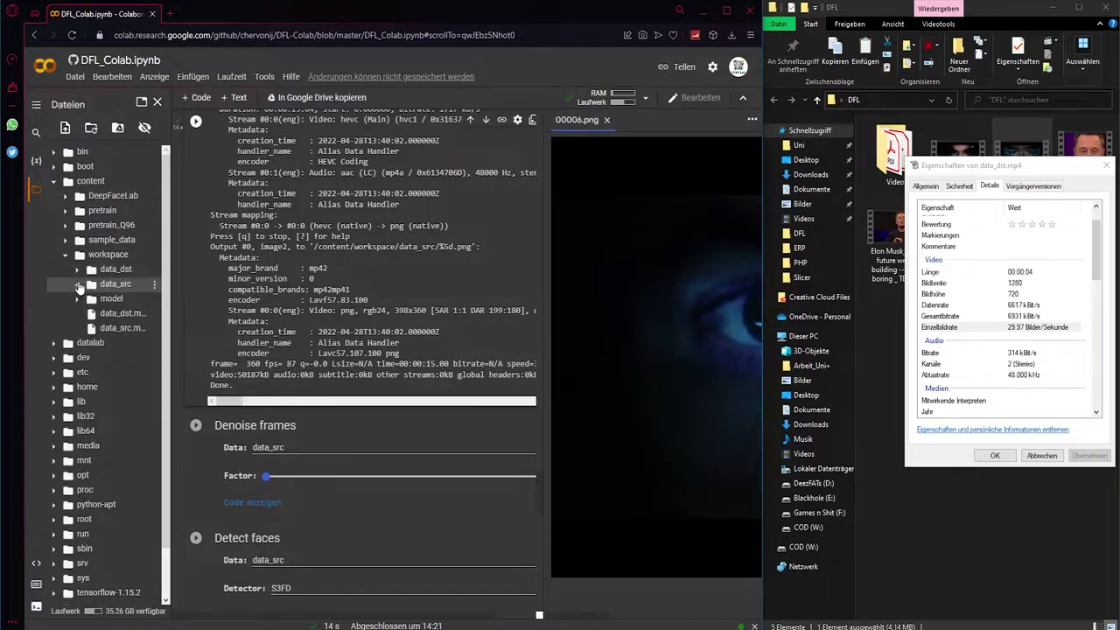
# Step: Preview data_src frame 00093.png, collapse data_src, and close both image previews
pyautogui.click(77, 289)
pyautogui.scroll(-6, 131, 437)
pyautogui.scroll(-7, 131, 437)
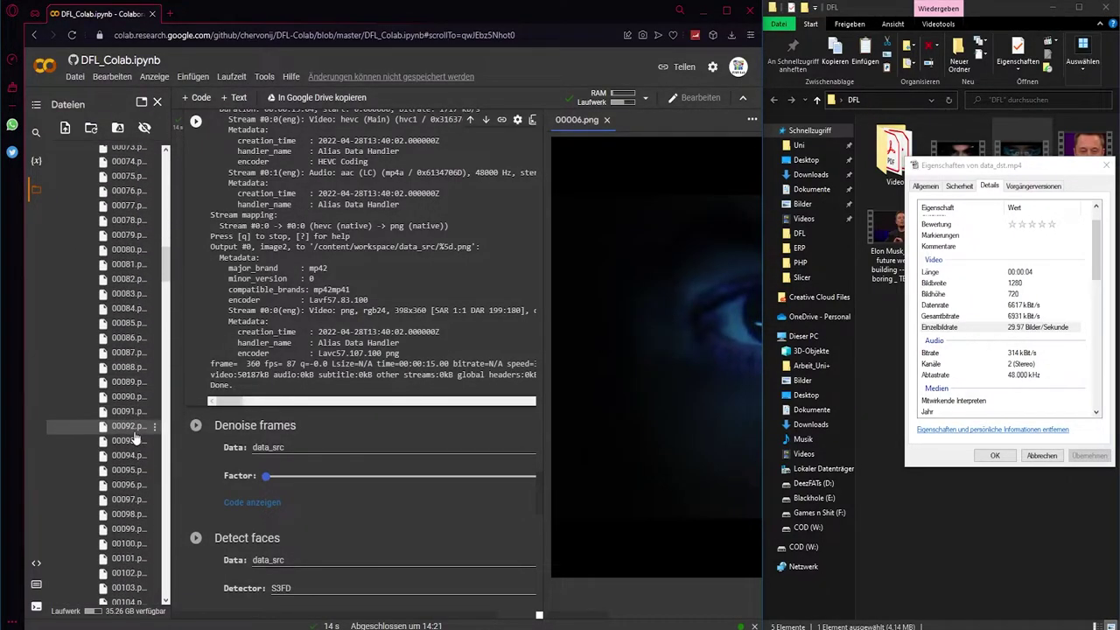
pyautogui.doubleClick(135, 441)
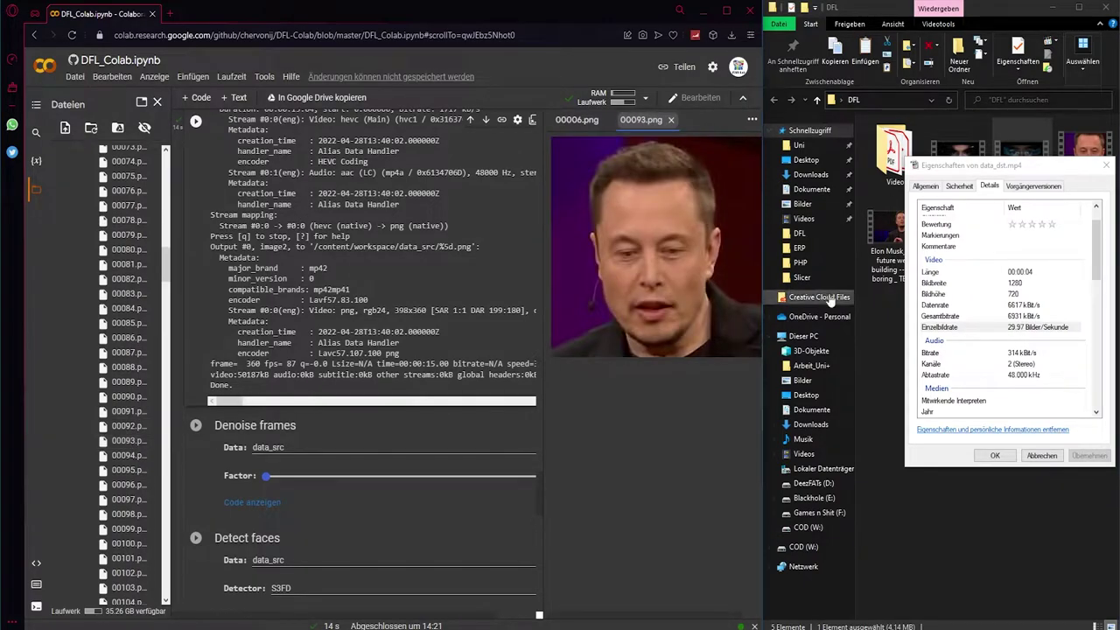
pyautogui.scroll(15, 70, 315)
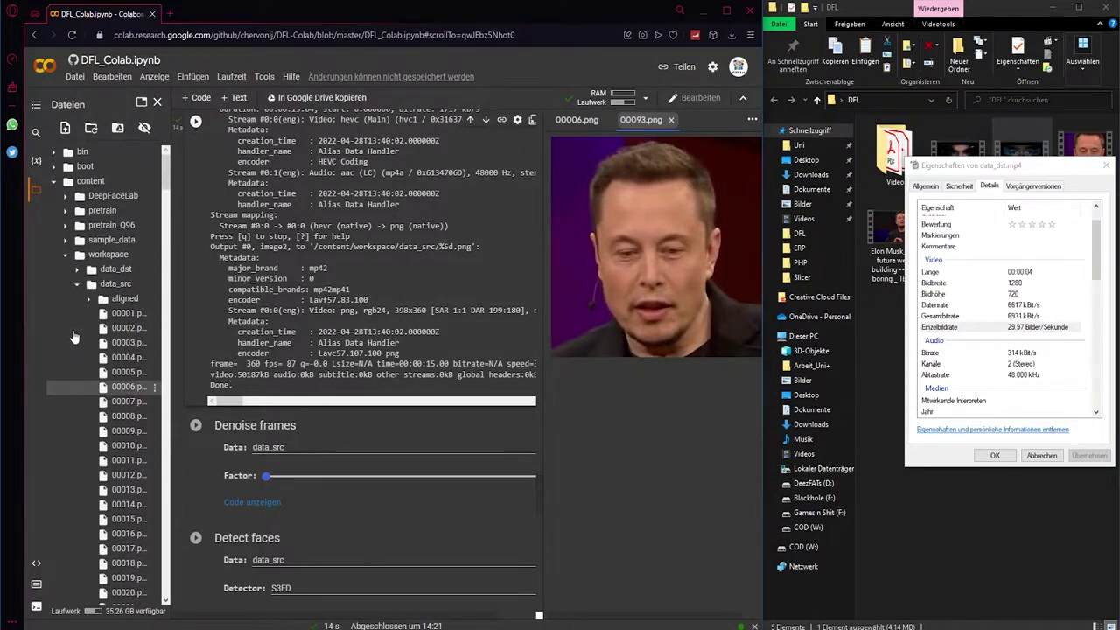
pyautogui.click(77, 285)
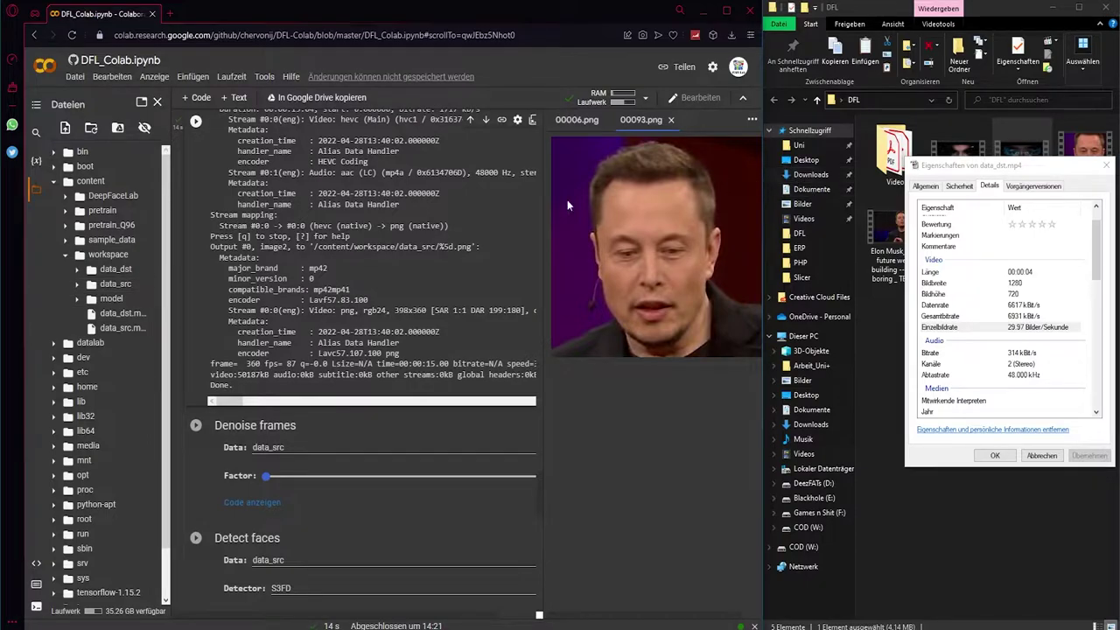
pyautogui.click(671, 120)
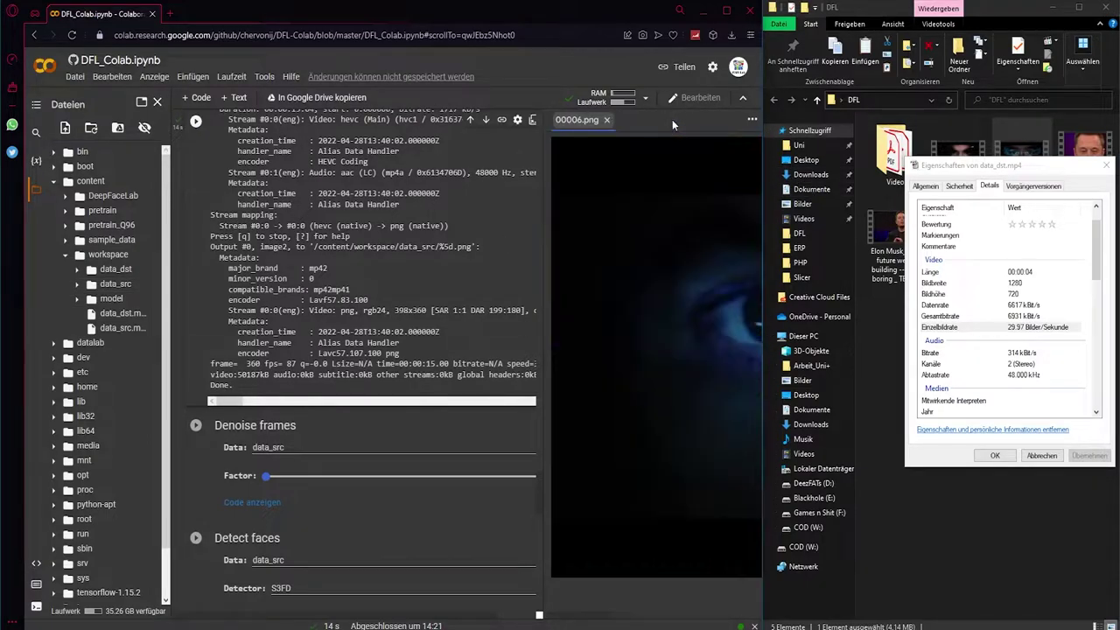
pyautogui.click(607, 121)
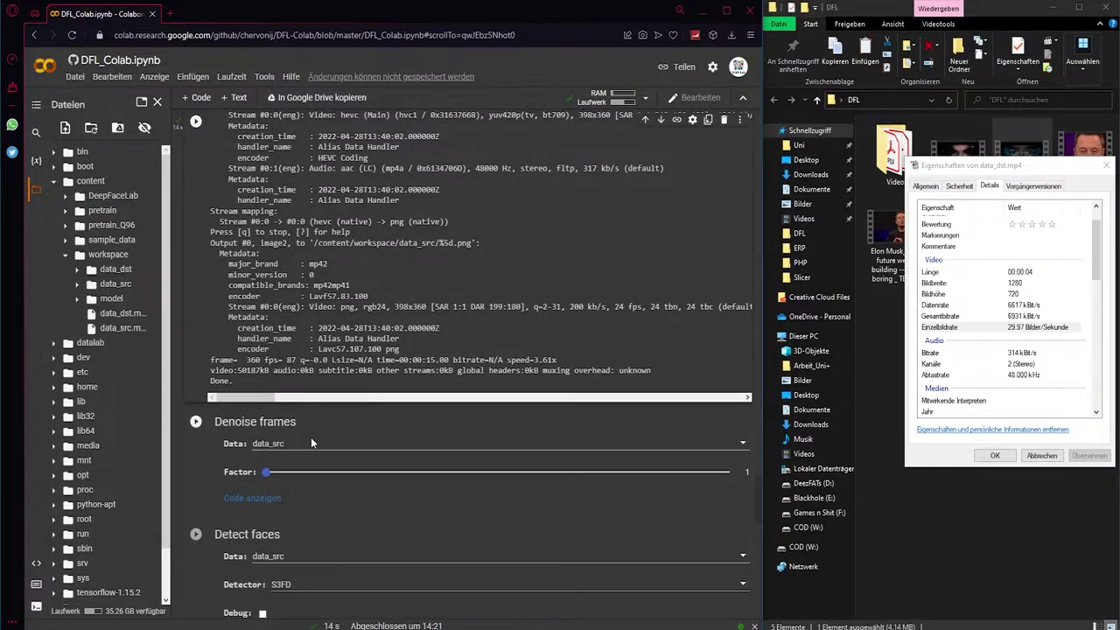
# Step: Denoise the data_src frames with the default factor and close the properties dialog
pyautogui.scroll(-1, 310, 436)
pyautogui.click(196, 361)
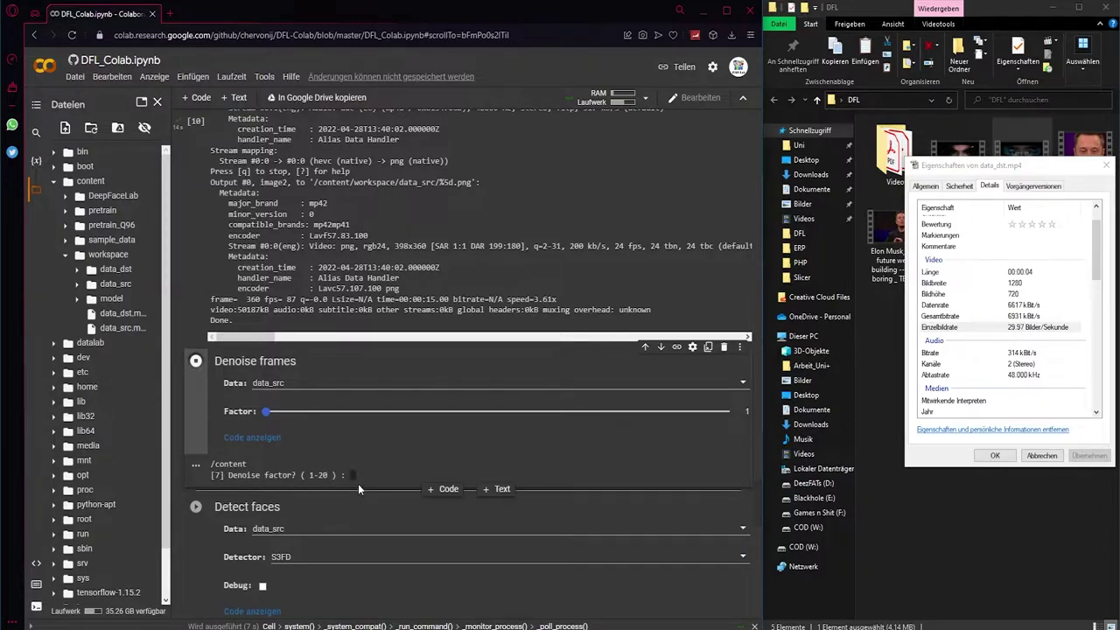
pyautogui.press('Return')
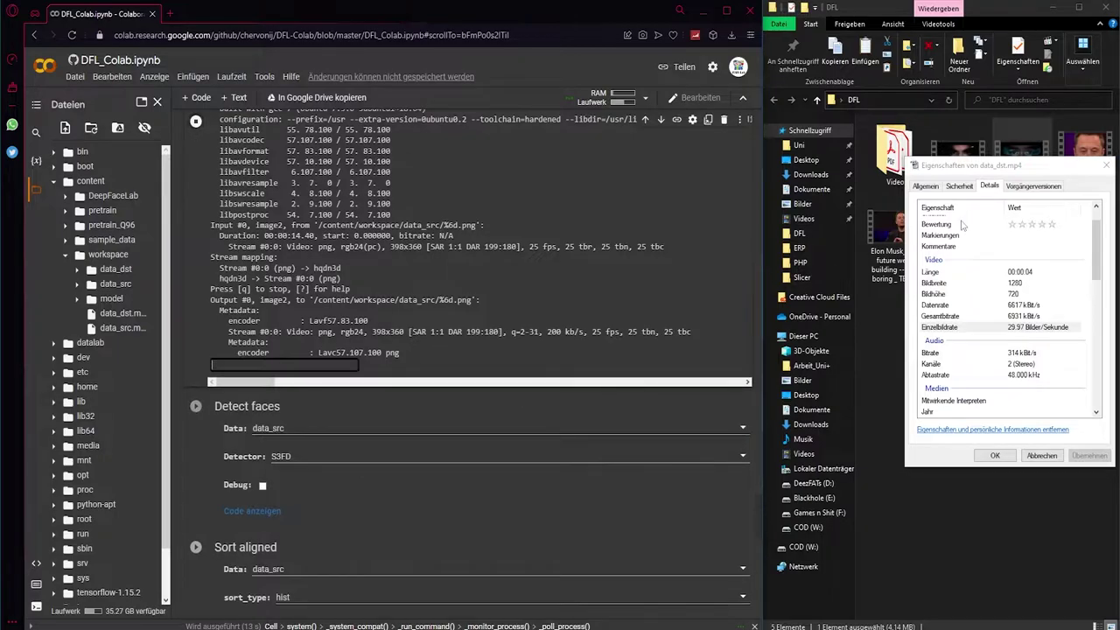
pyautogui.click(1108, 165)
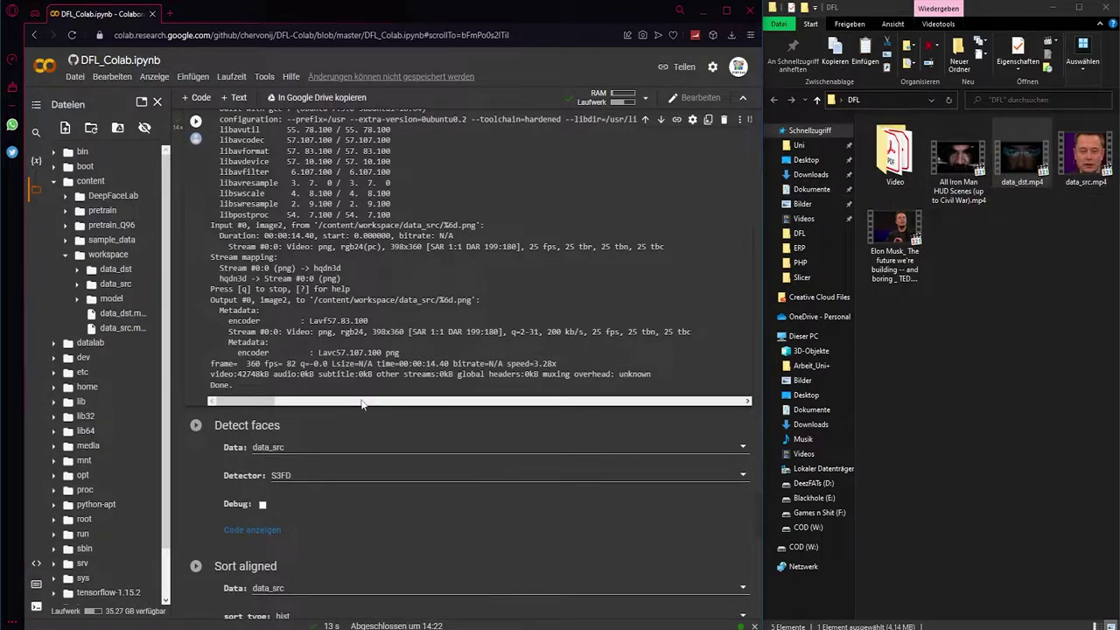
# Step: Denoise the 148 data_dst frames with factor 7
pyautogui.scroll(4, 408, 348)
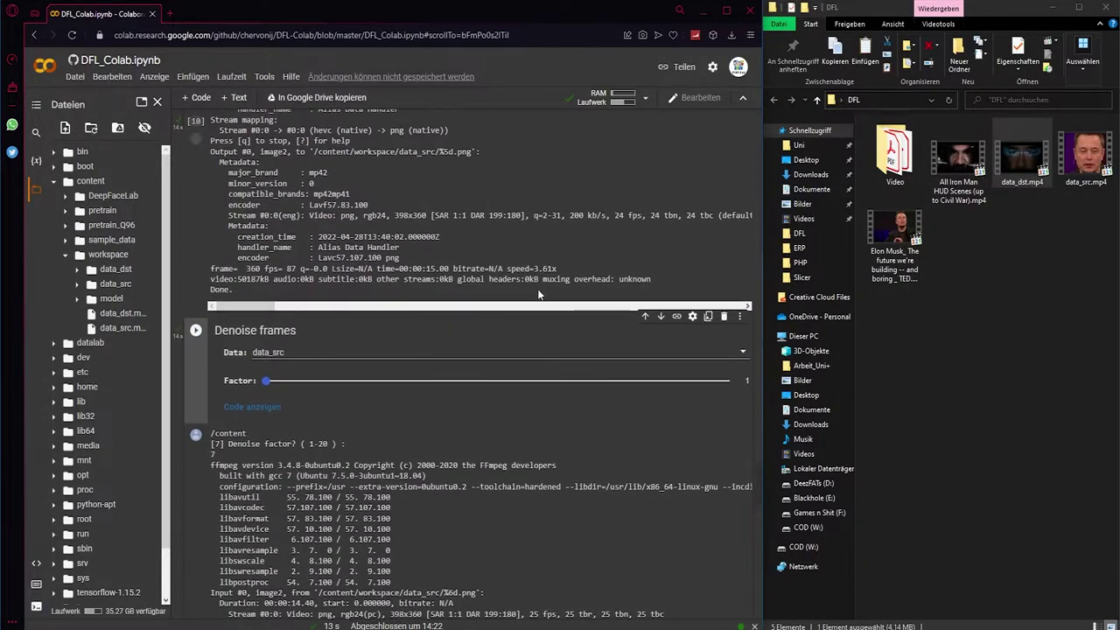
pyautogui.click(346, 354)
pyautogui.click(268, 374)
pyautogui.click(195, 330)
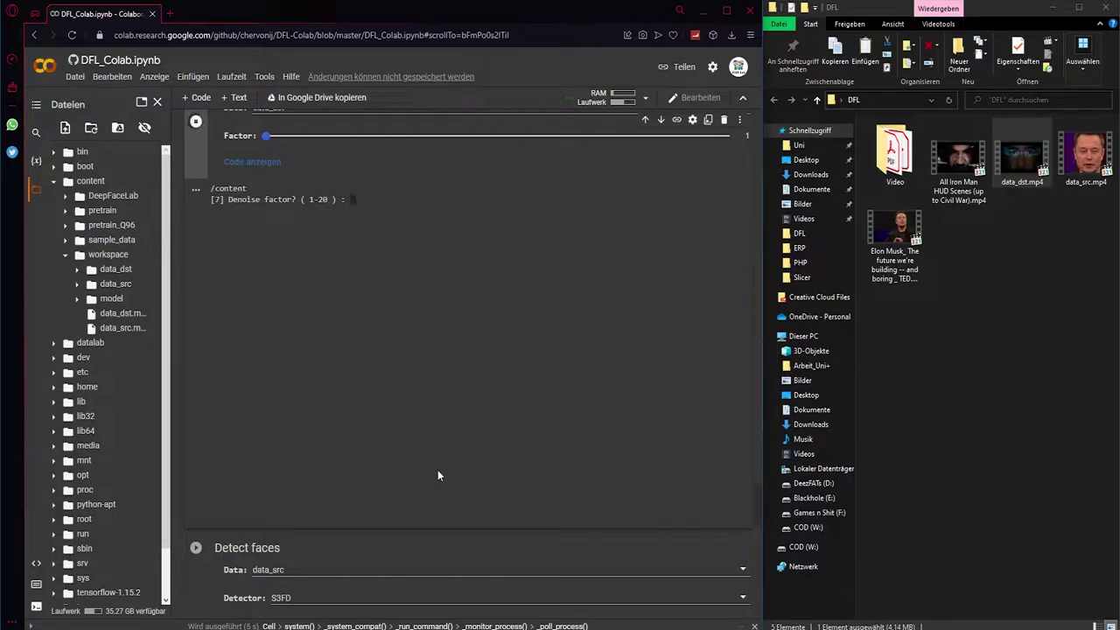
pyautogui.write('7')
pyautogui.press('Return')
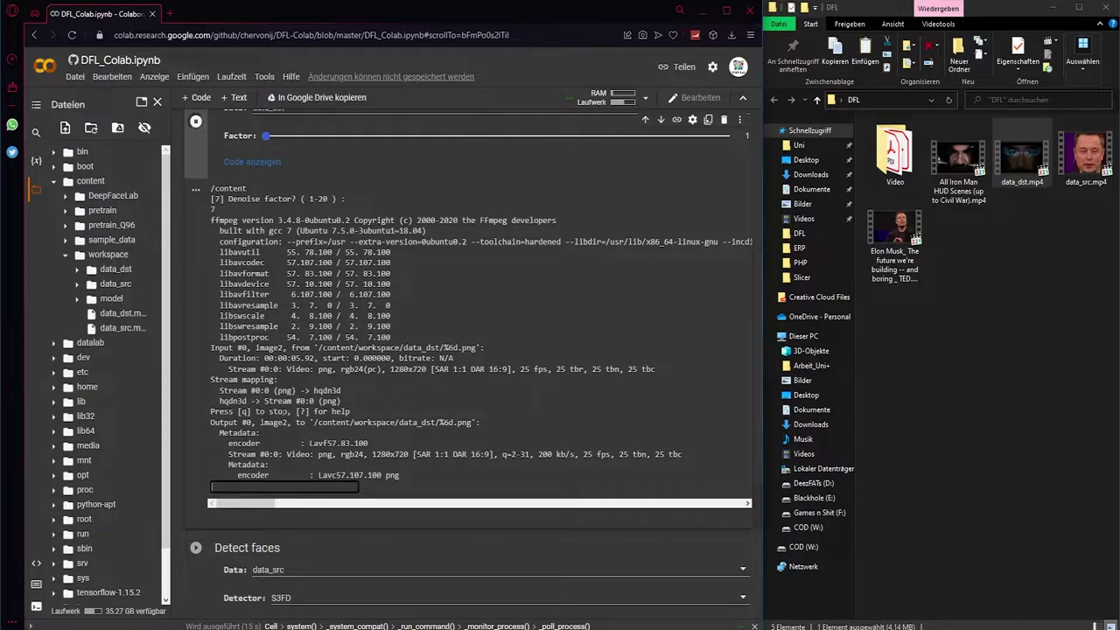
pyautogui.scroll(-2, 339, 460)
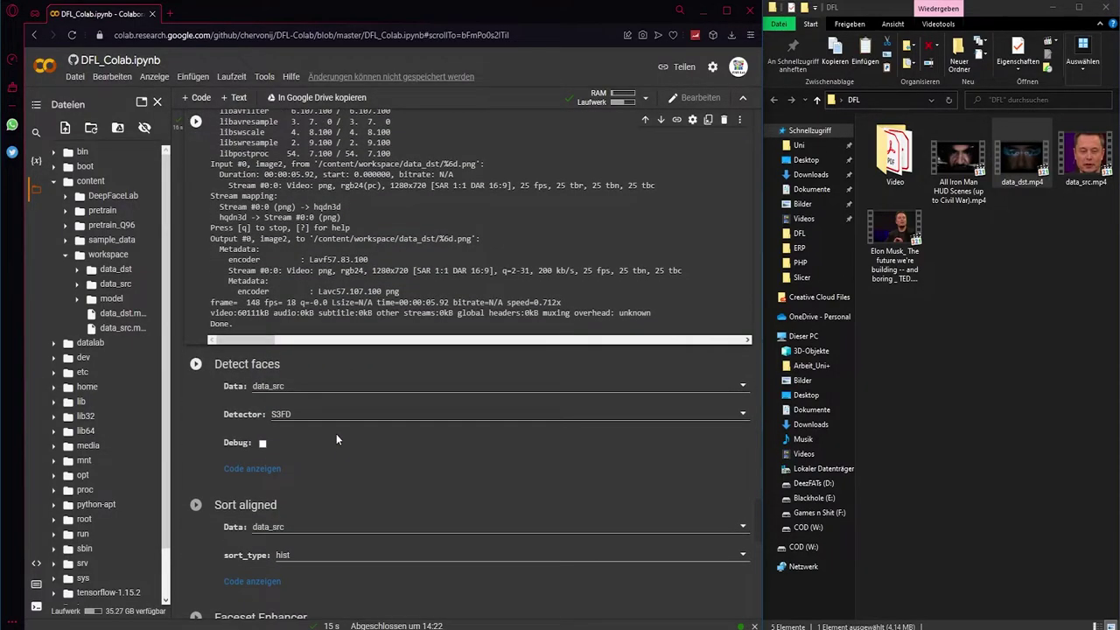
# Step: Set the face detector to S3FD (whole face)
pyautogui.scroll(-2, 340, 439)
pyautogui.click(313, 291)
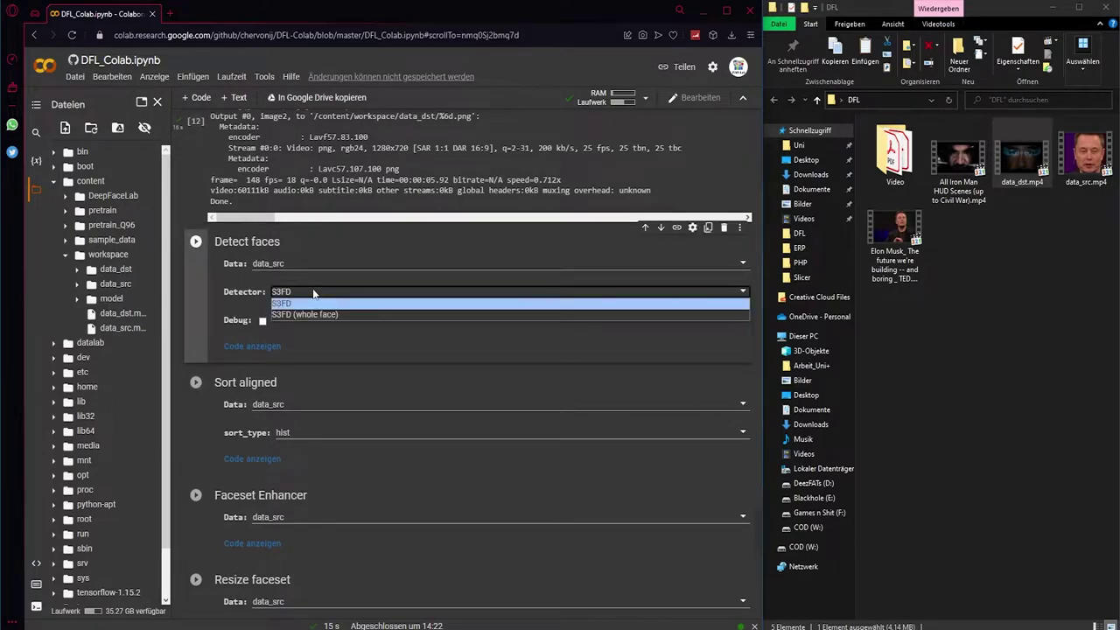
pyautogui.click(313, 289)
pyautogui.click(314, 290)
pyautogui.click(313, 314)
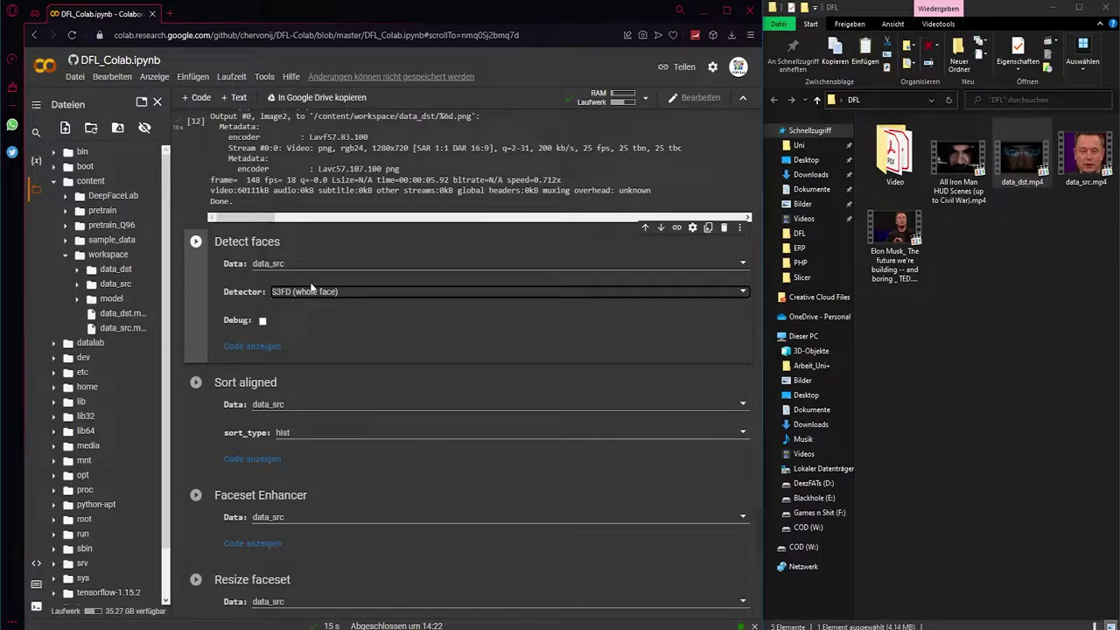
# Step: Detect data_src faces with max faces 0, size 512 and JPEG quality 100
pyautogui.click(195, 242)
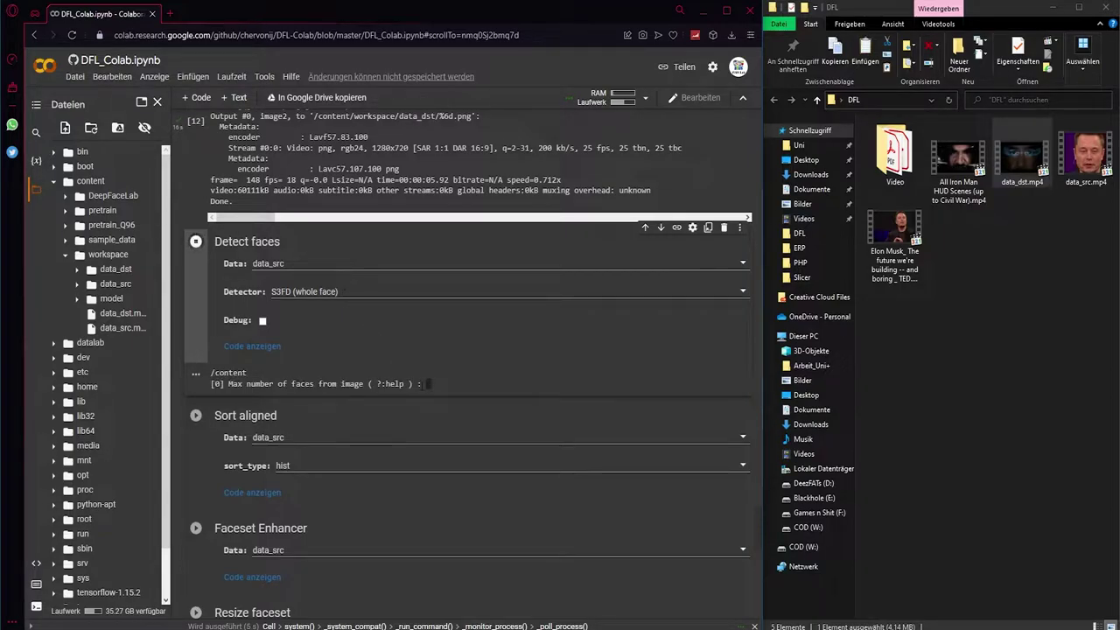
pyautogui.write('0')
pyautogui.press('Return')
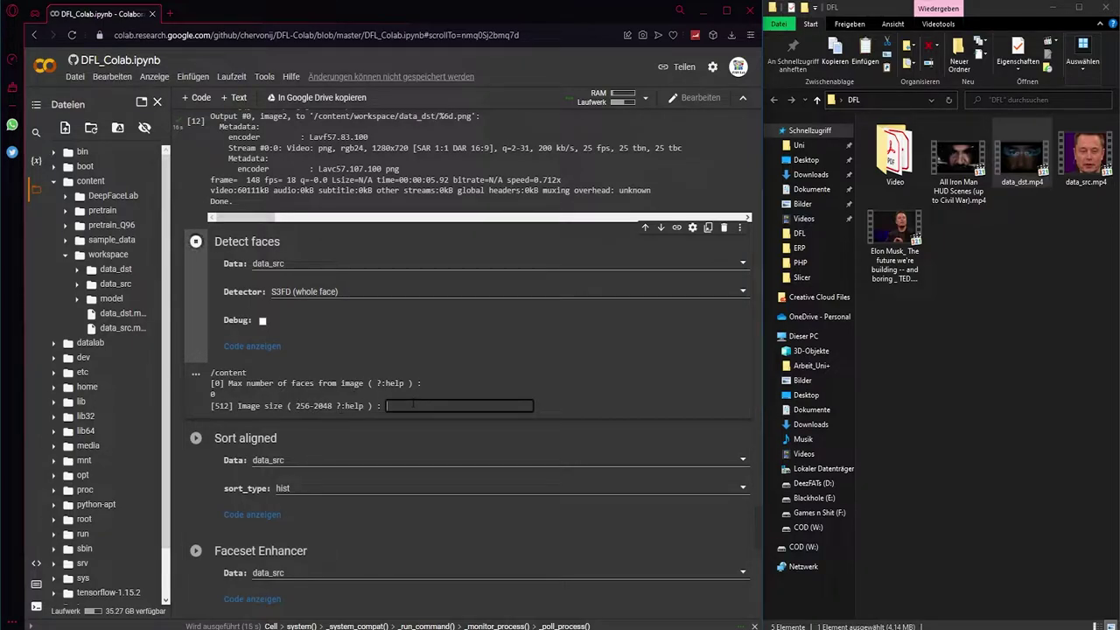
pyautogui.press('Return')
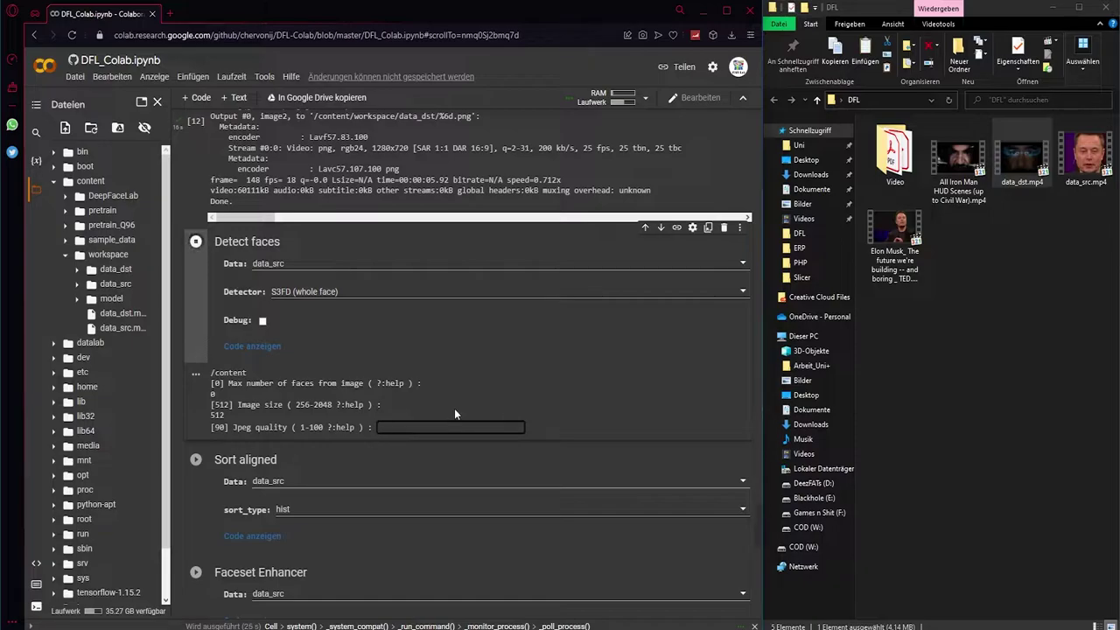
pyautogui.write('100')
pyautogui.press('Return')
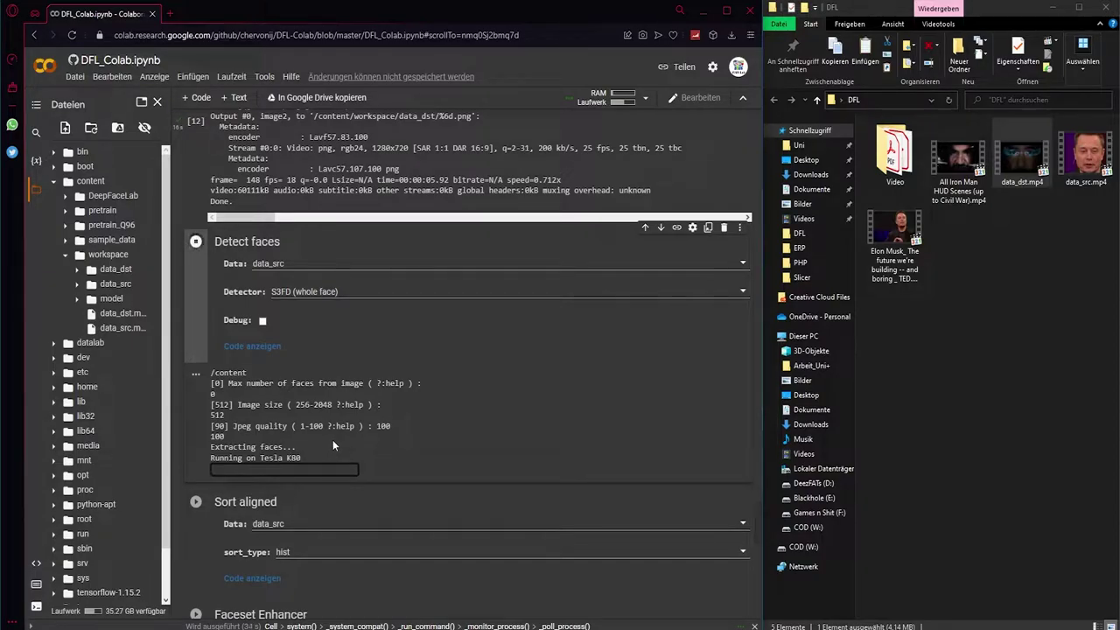
pyautogui.scroll(-1, 487, 423)
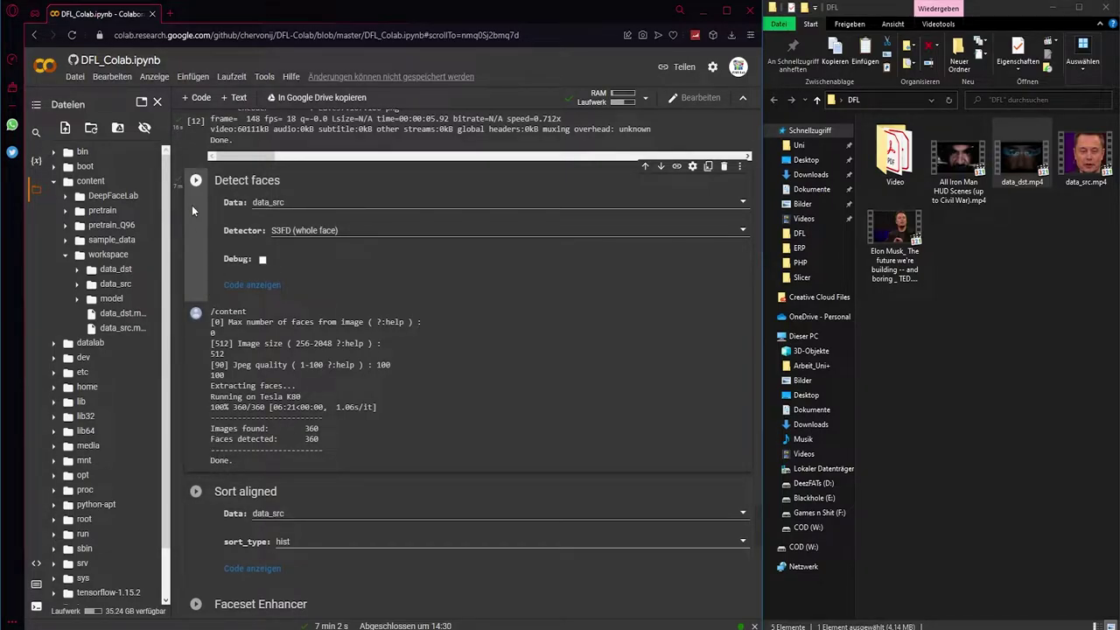
# Step: Run face detection on data_dst with default max faces, size 512 and quality 90
pyautogui.click(308, 203)
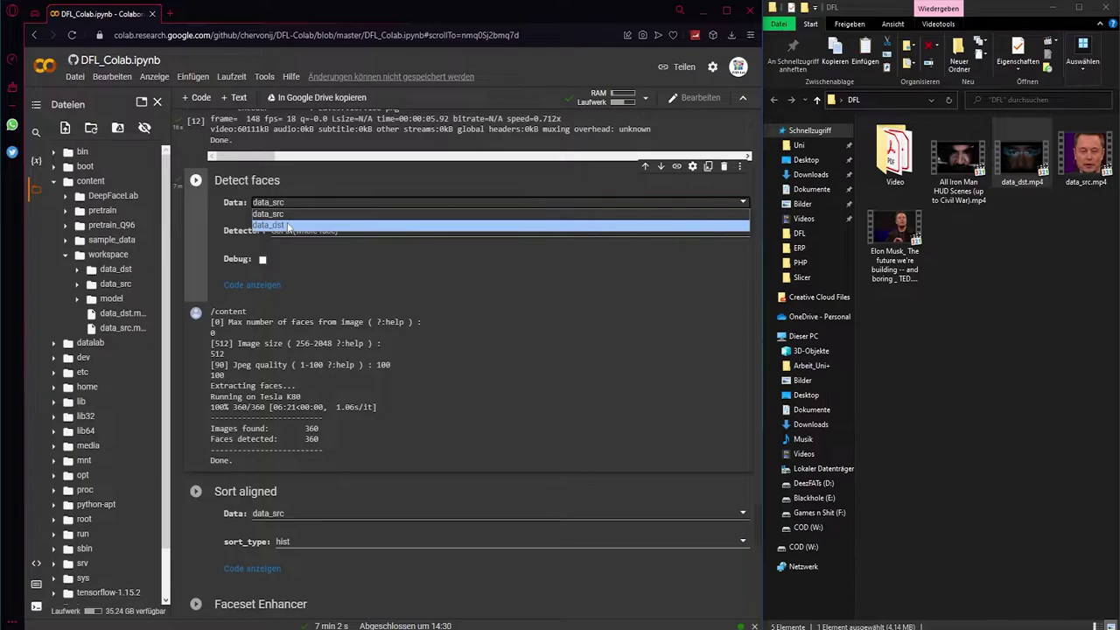
pyautogui.click(294, 224)
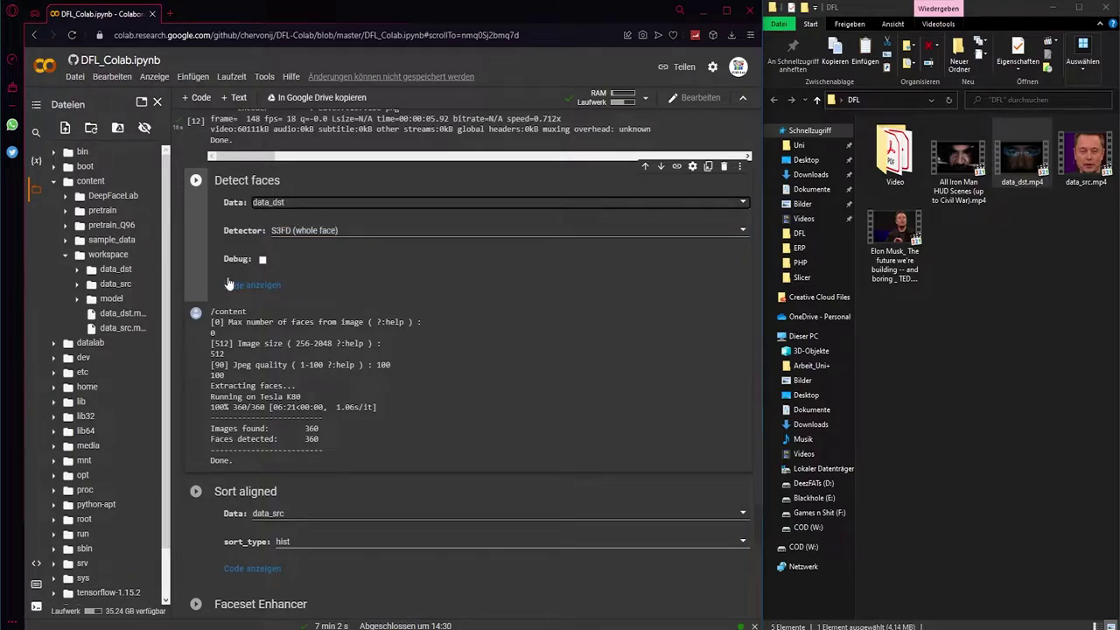
pyautogui.click(194, 184)
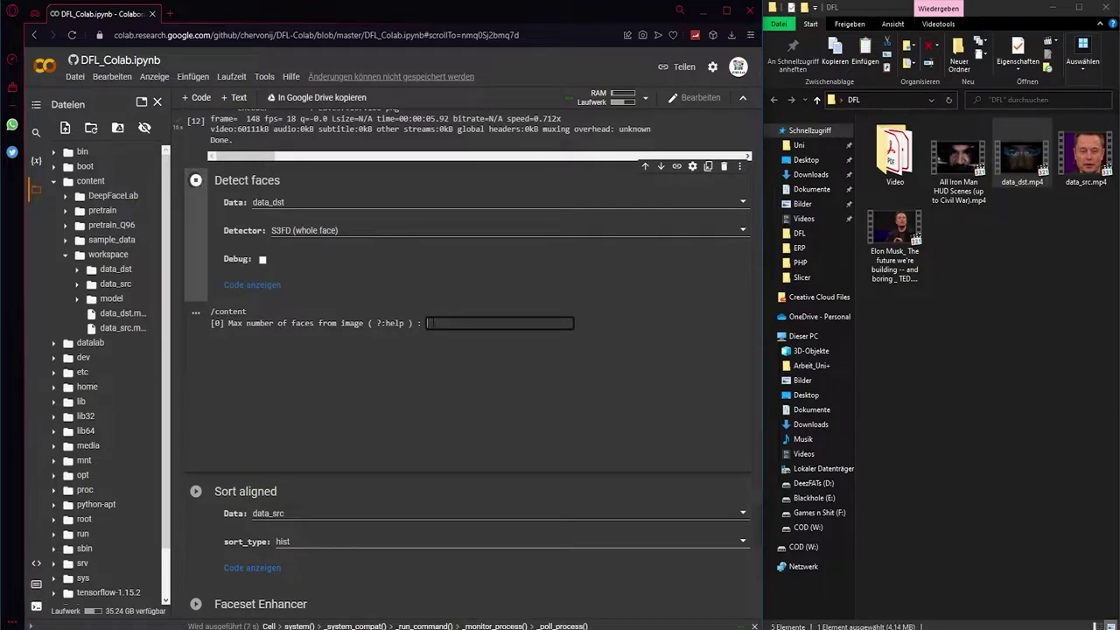
pyautogui.press('Return')
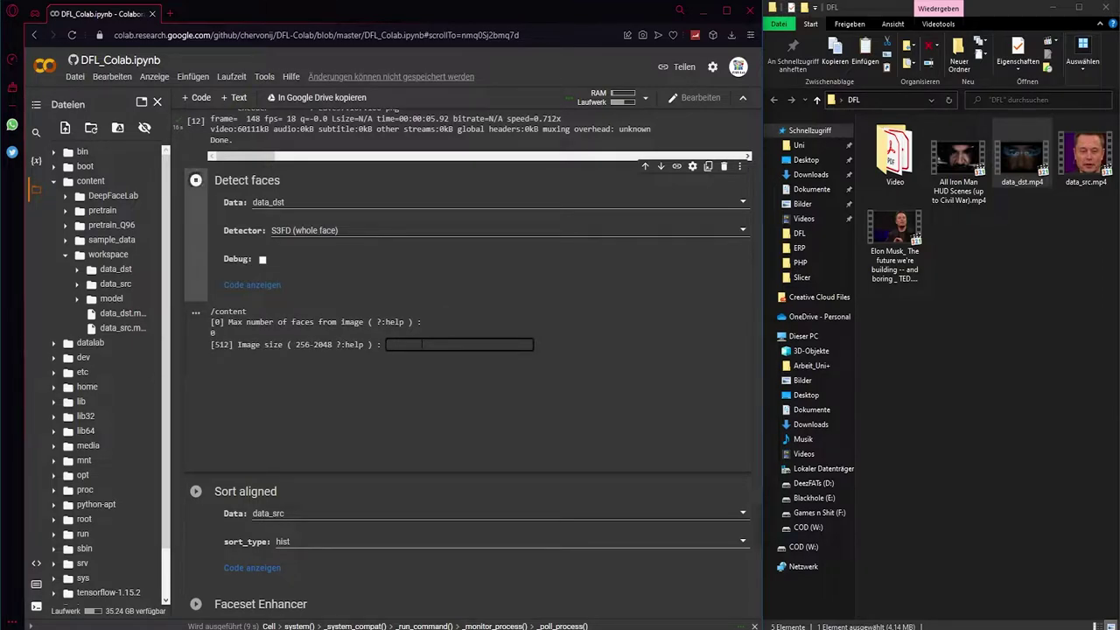
pyautogui.press('Return')
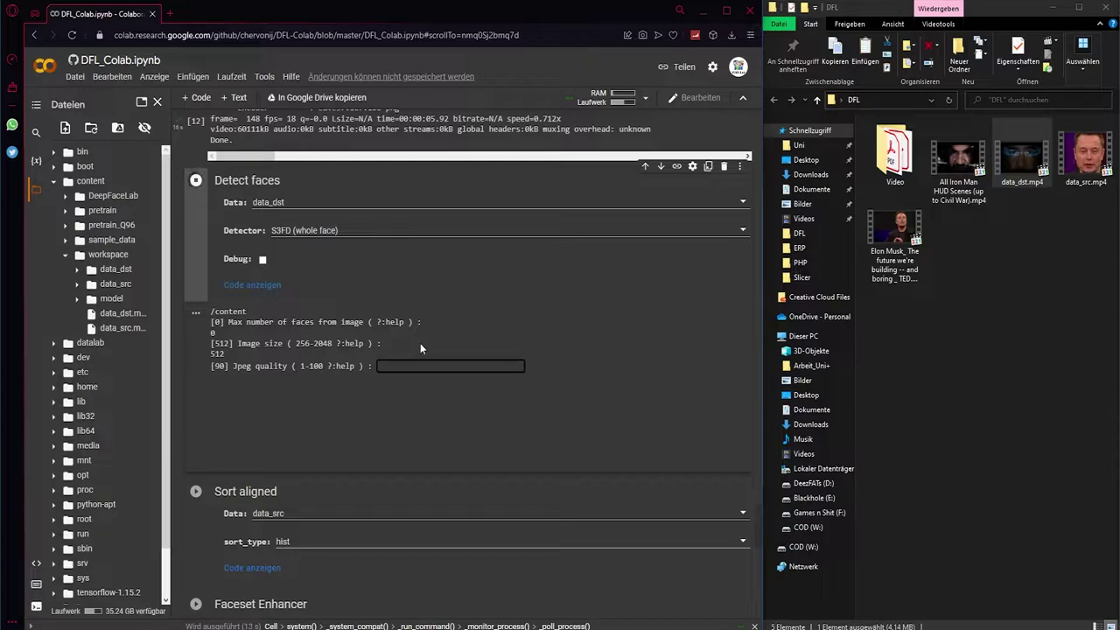
pyautogui.press('Return')
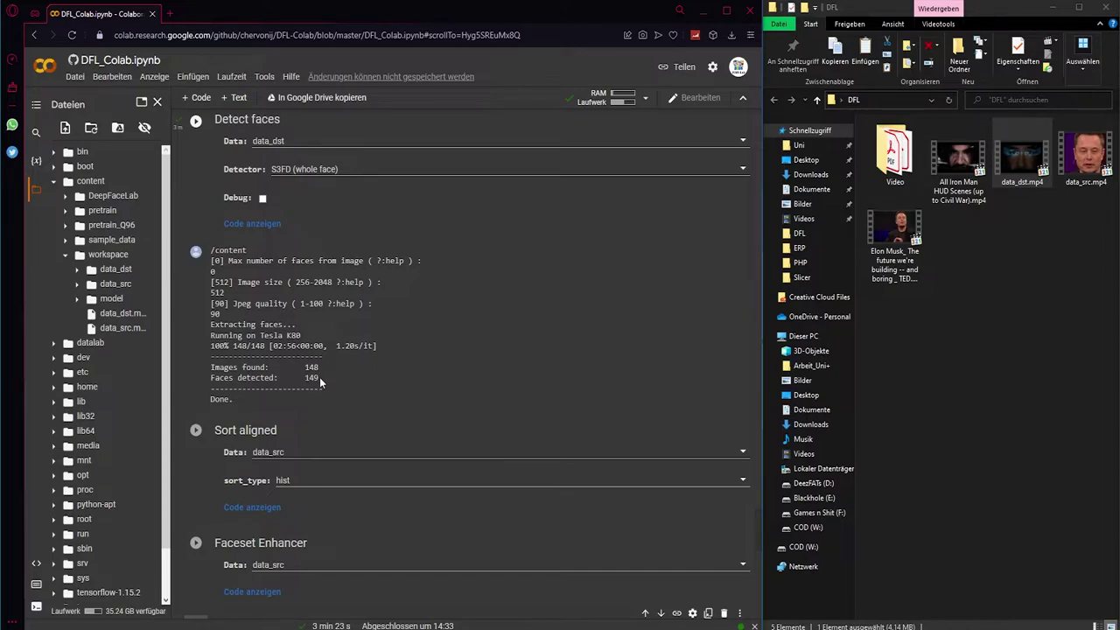
pyautogui.scroll(-3, 319, 377)
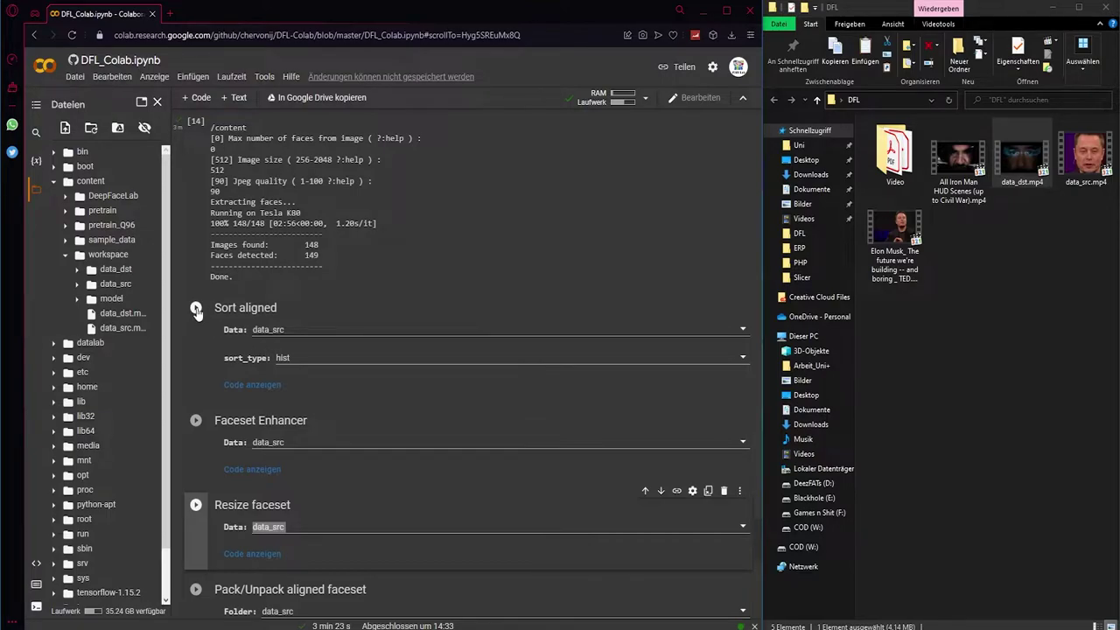
# Step: Sort the 149 data_dst aligned faces with hist sorting
pyautogui.click(289, 357)
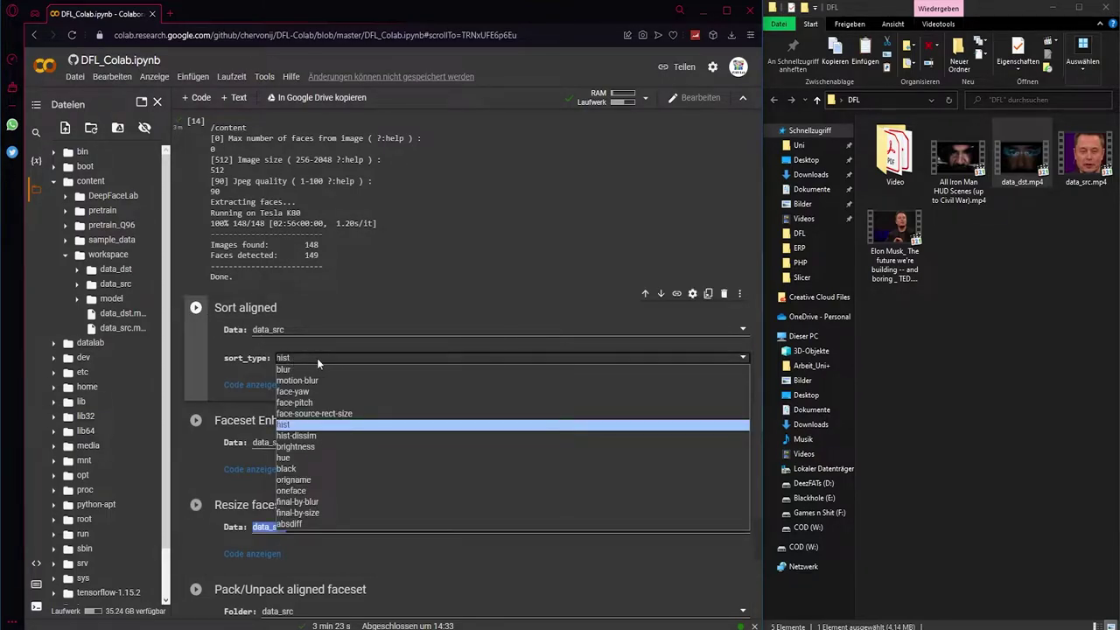
pyautogui.click(317, 358)
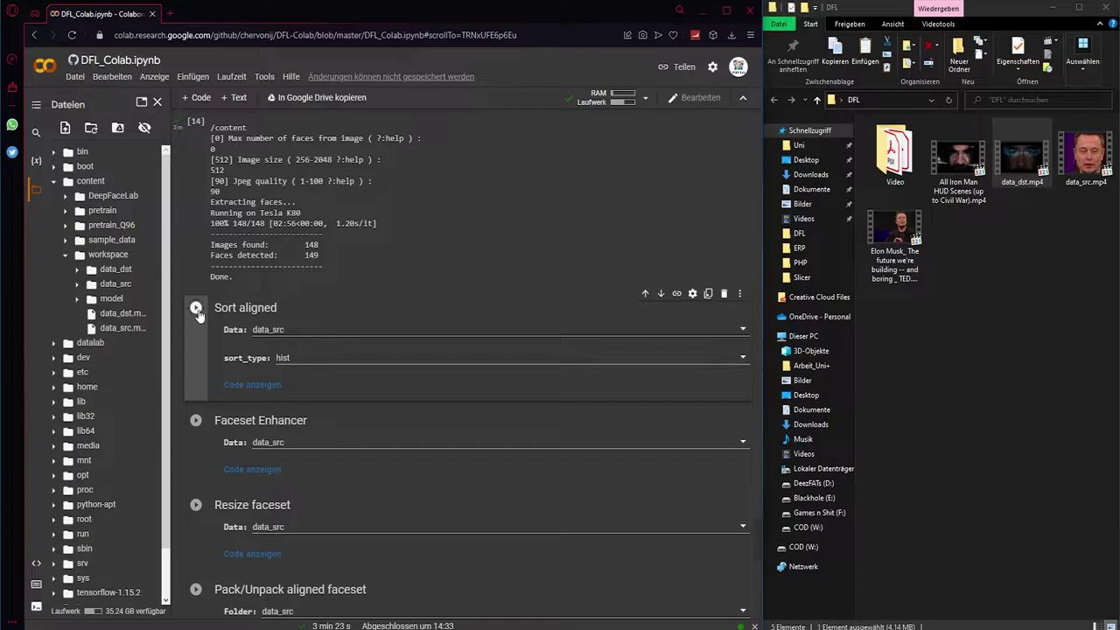
pyautogui.click(196, 309)
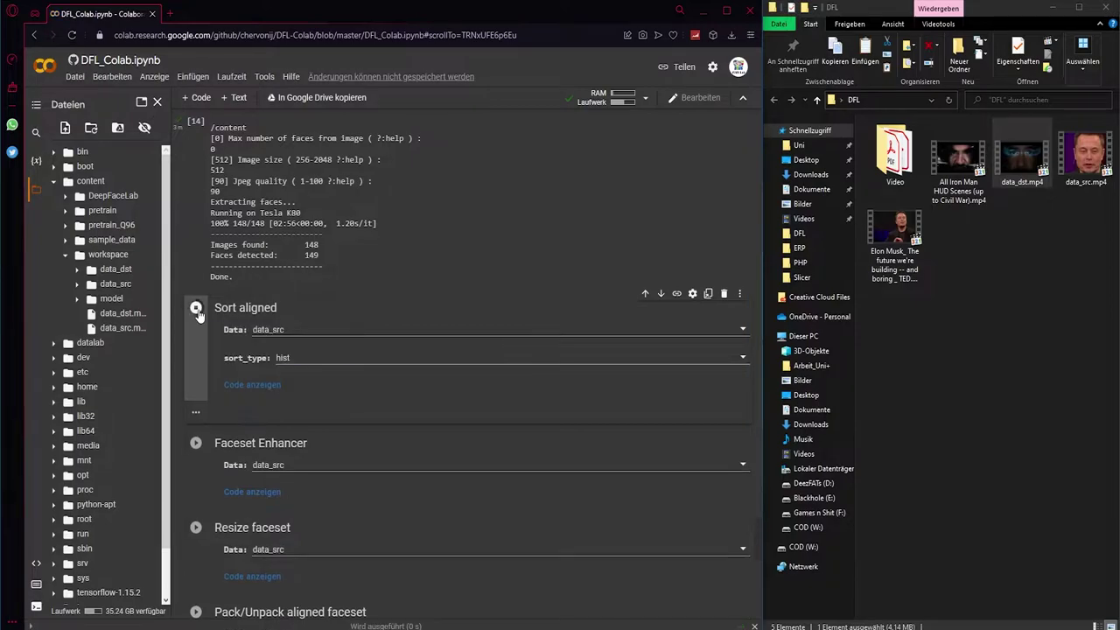
pyautogui.click(317, 357)
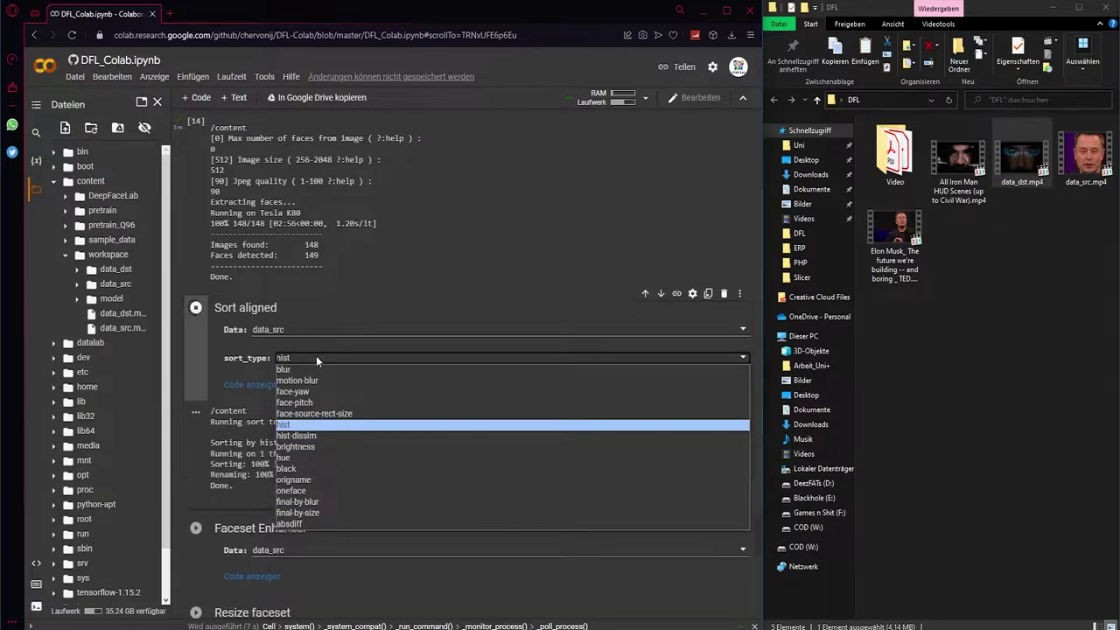
pyautogui.click(316, 355)
pyautogui.click(315, 336)
pyautogui.click(313, 351)
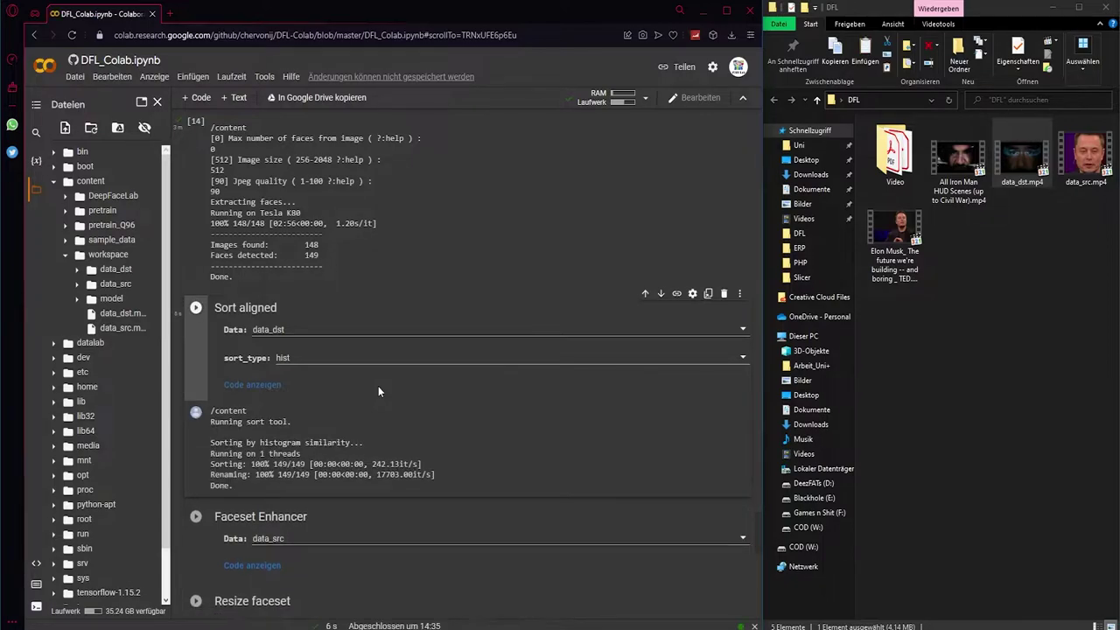
pyautogui.scroll(-1, 378, 386)
pyautogui.scroll(-2, 378, 386)
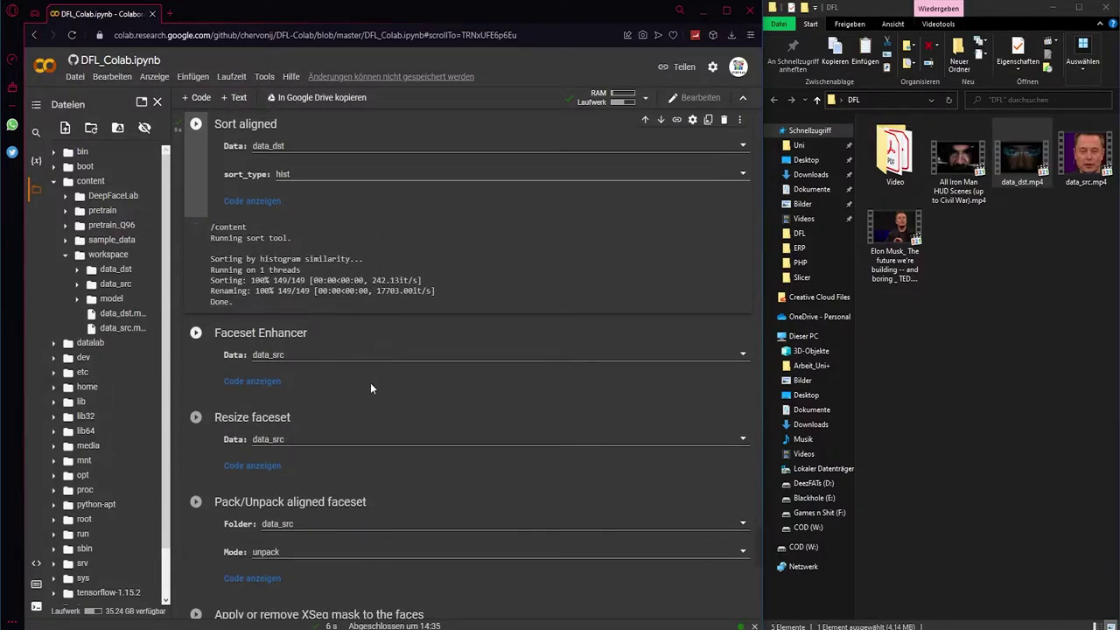
pyautogui.scroll(-1, 370, 387)
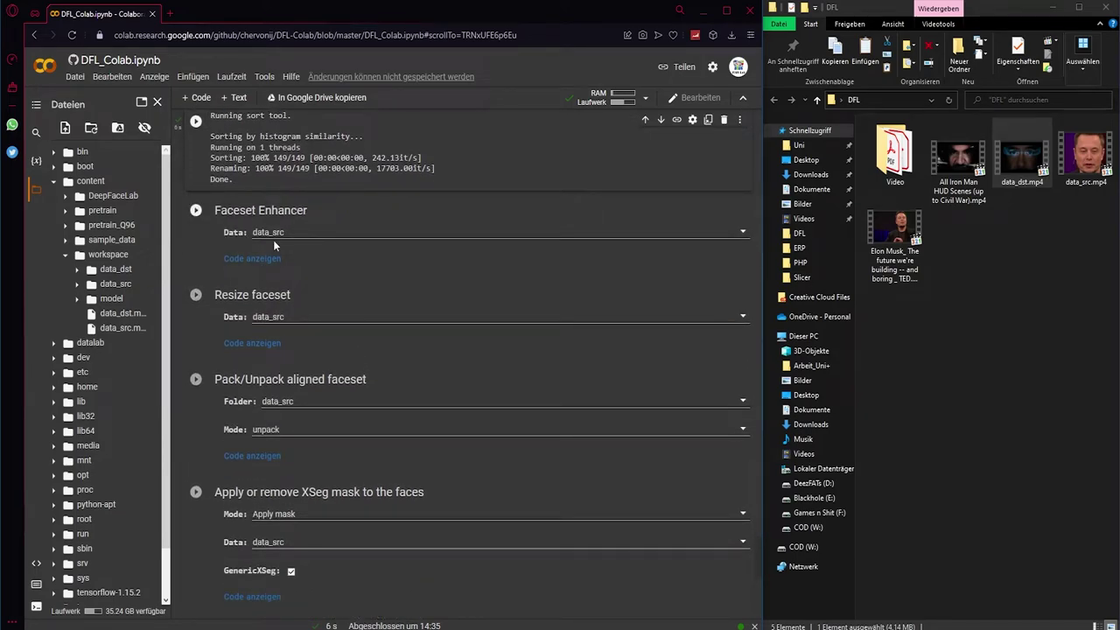
pyautogui.scroll(2, 261, 262)
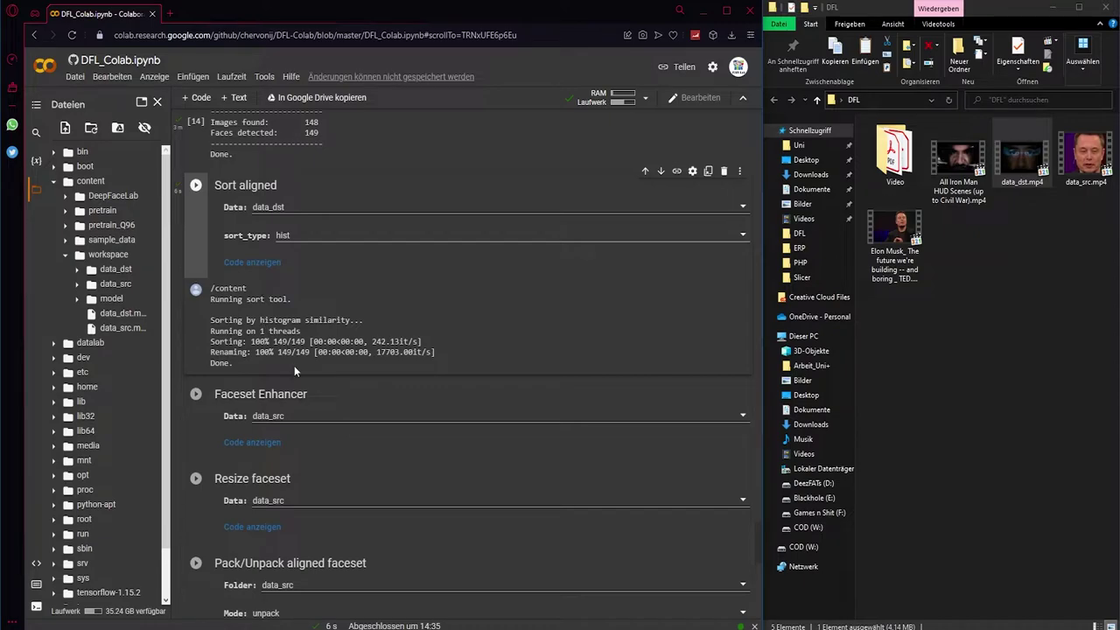
# Step: Switch Data to data_src and hist-sort its 360 aligned faces
pyautogui.click(306, 207)
pyautogui.click(262, 226)
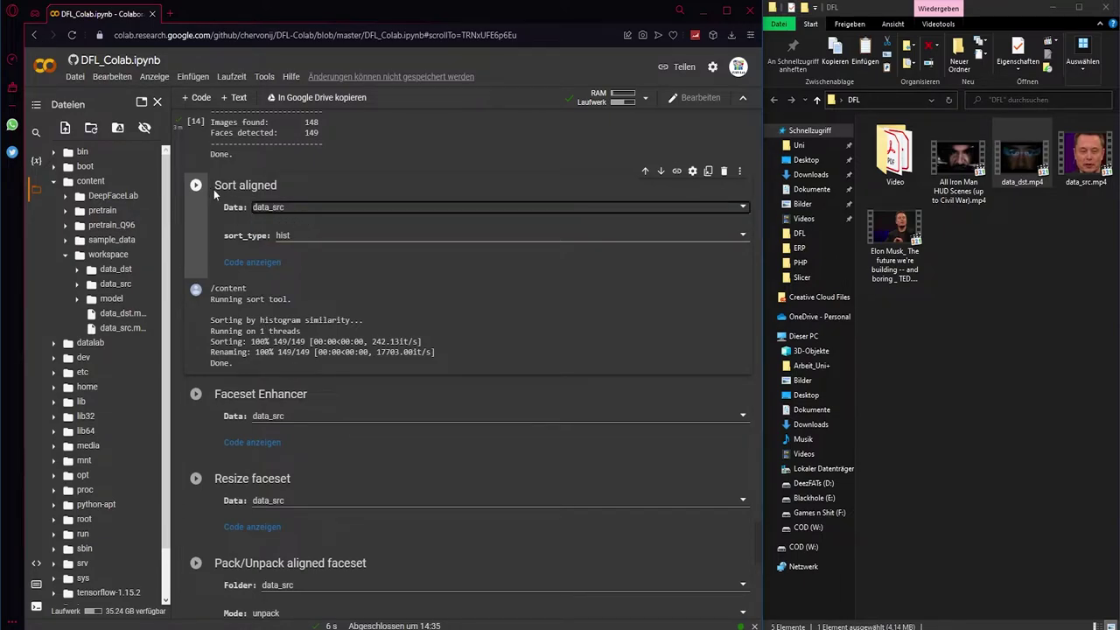
pyautogui.click(196, 184)
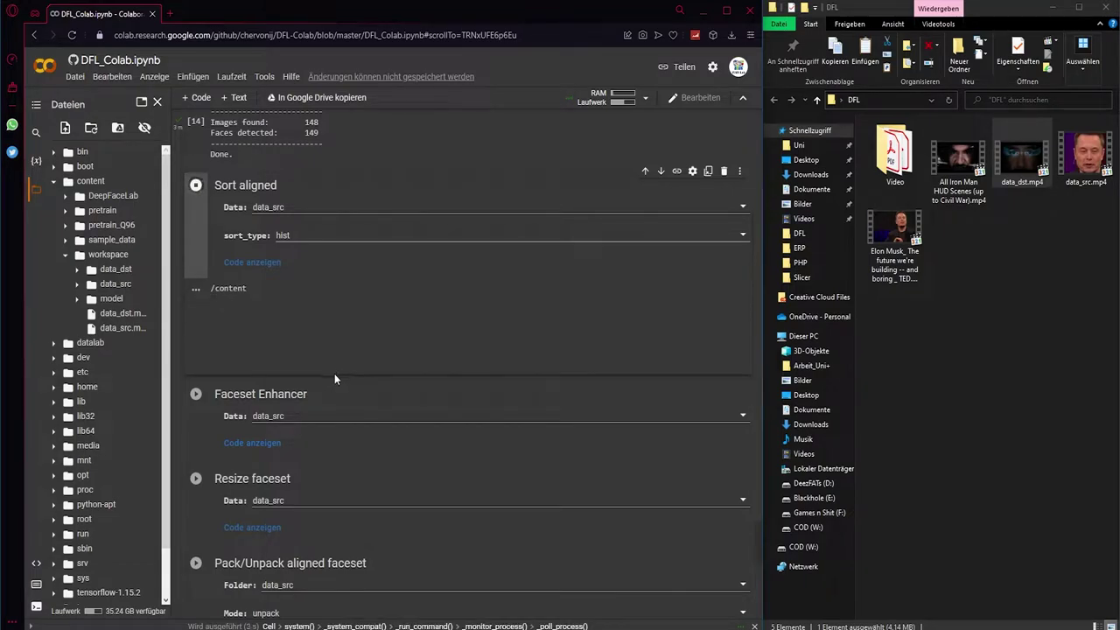
# Step: Run the Faceset Enhancer on data_src with GPU 0 (Tesla K80), stopping at 70/360
pyautogui.click(316, 416)
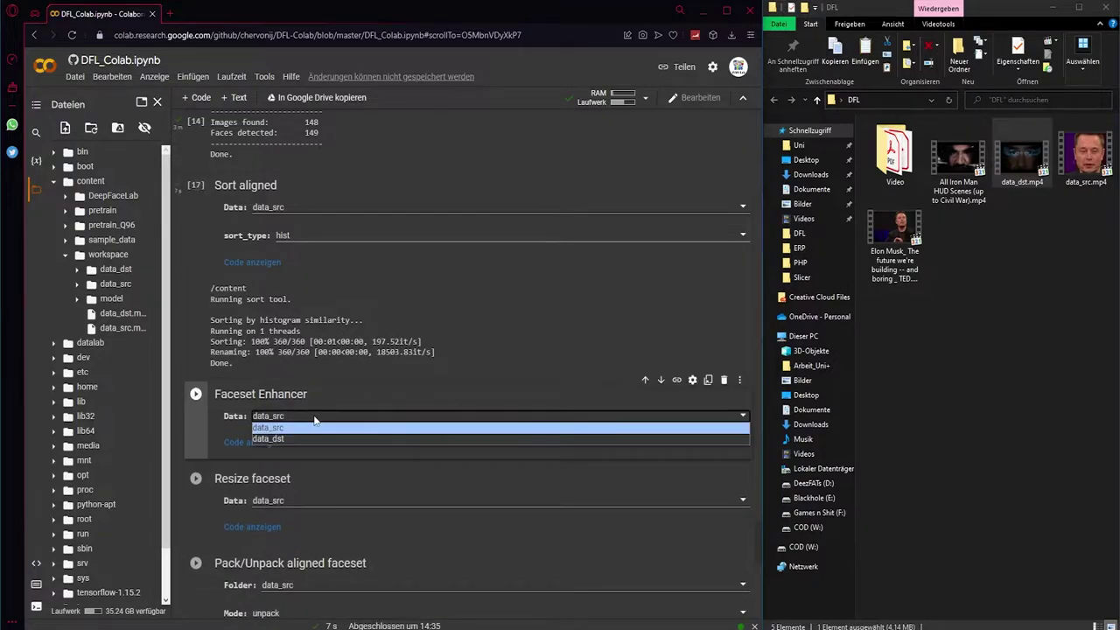
pyautogui.click(302, 429)
pyautogui.hotkey('ctrl', 'Return')
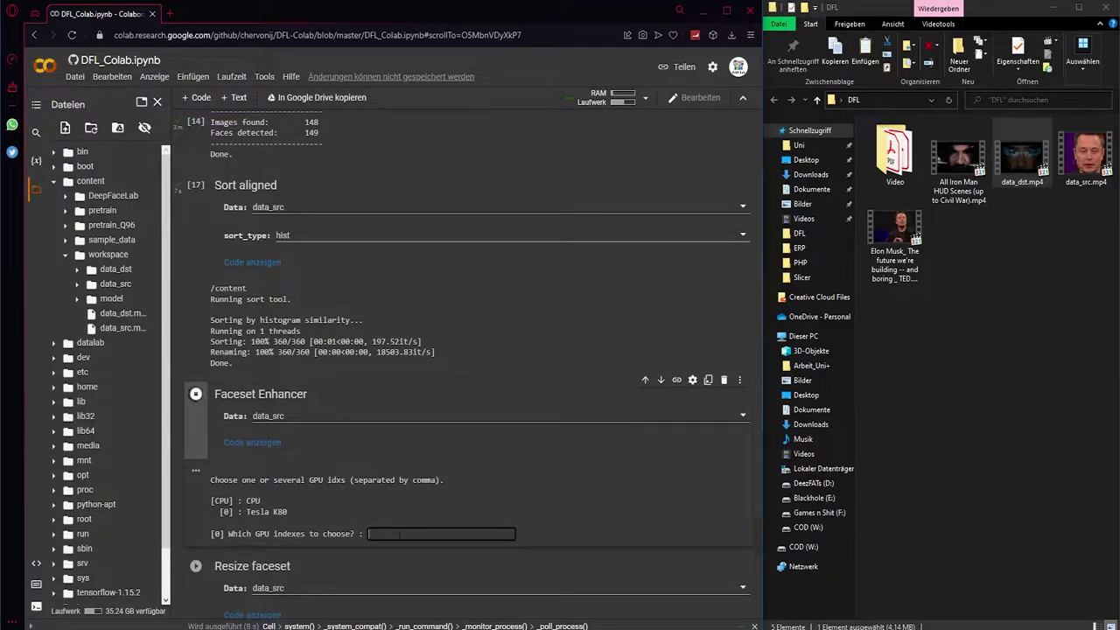
pyautogui.write('0')
pyautogui.press('Return')
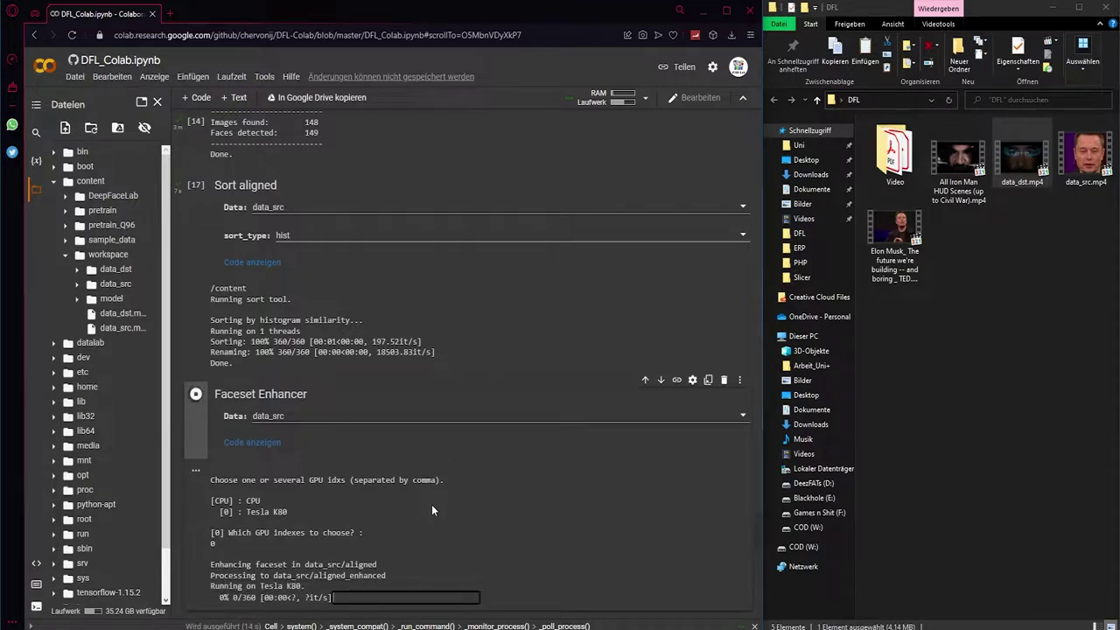
pyautogui.scroll(-1, 423, 501)
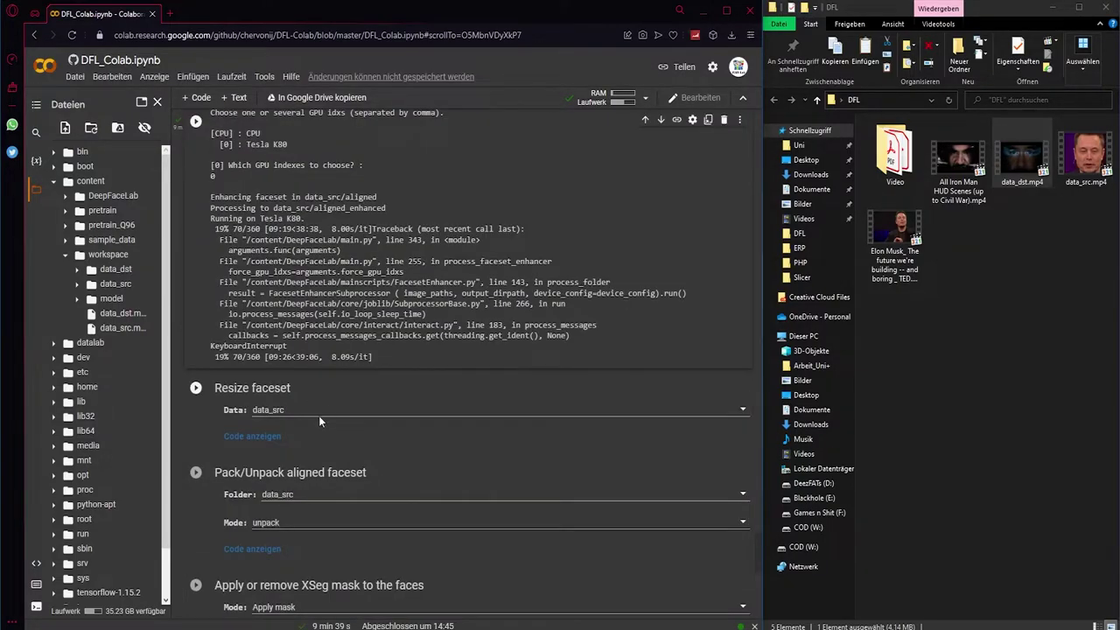
pyautogui.scroll(-2, 319, 415)
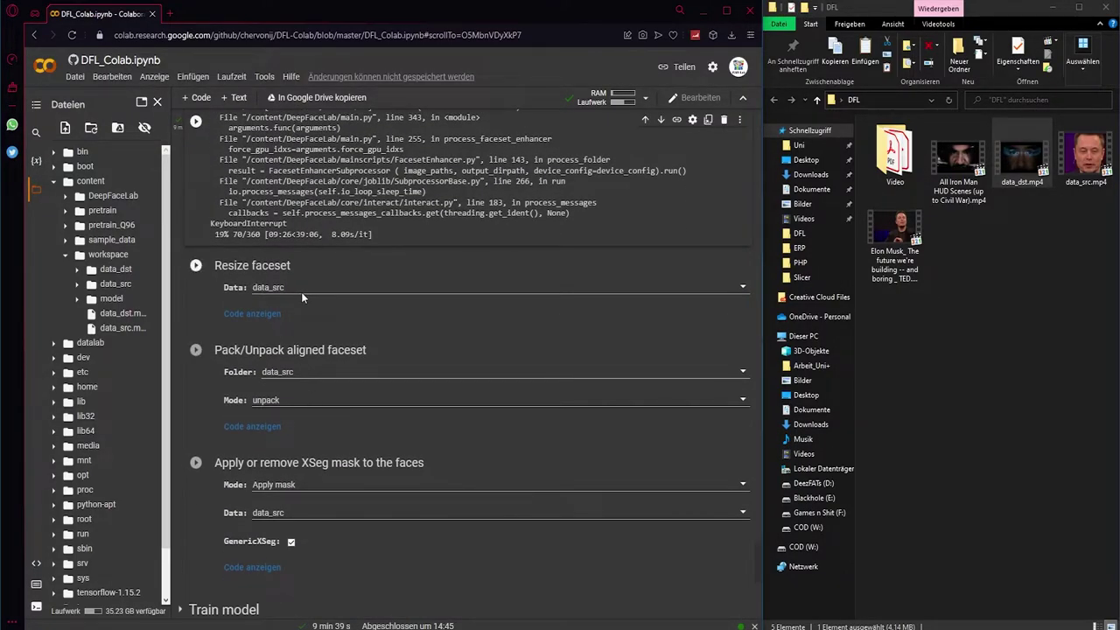
# Step: Set the mode to pack and pack the data_src aligned faces, answering y to delete originals
pyautogui.scroll(-1, 286, 309)
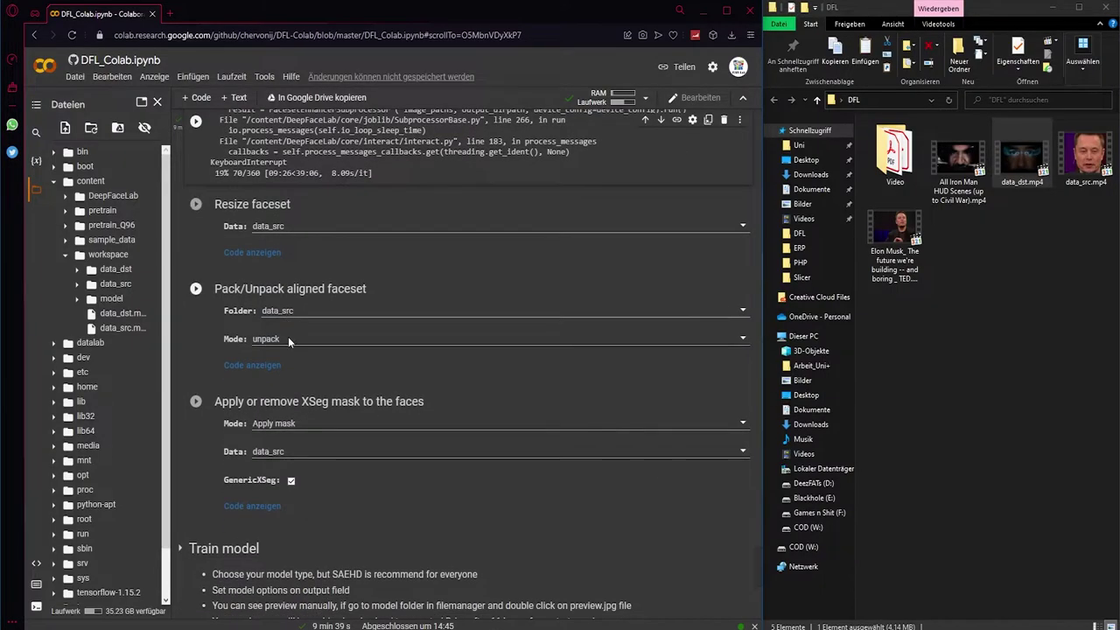
pyautogui.click(288, 338)
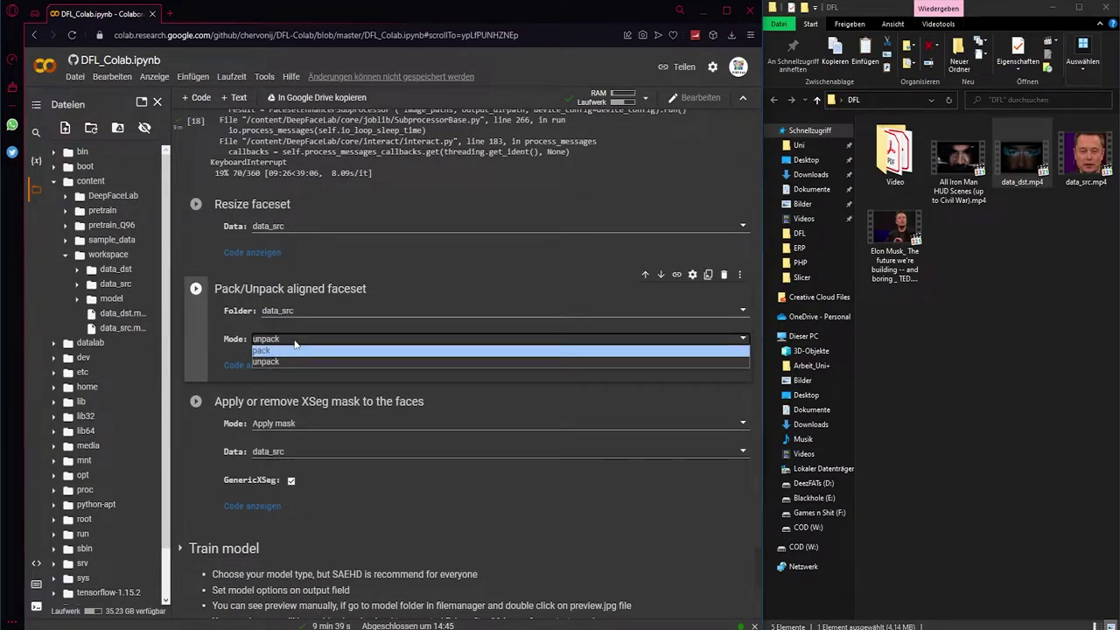
pyautogui.click(295, 341)
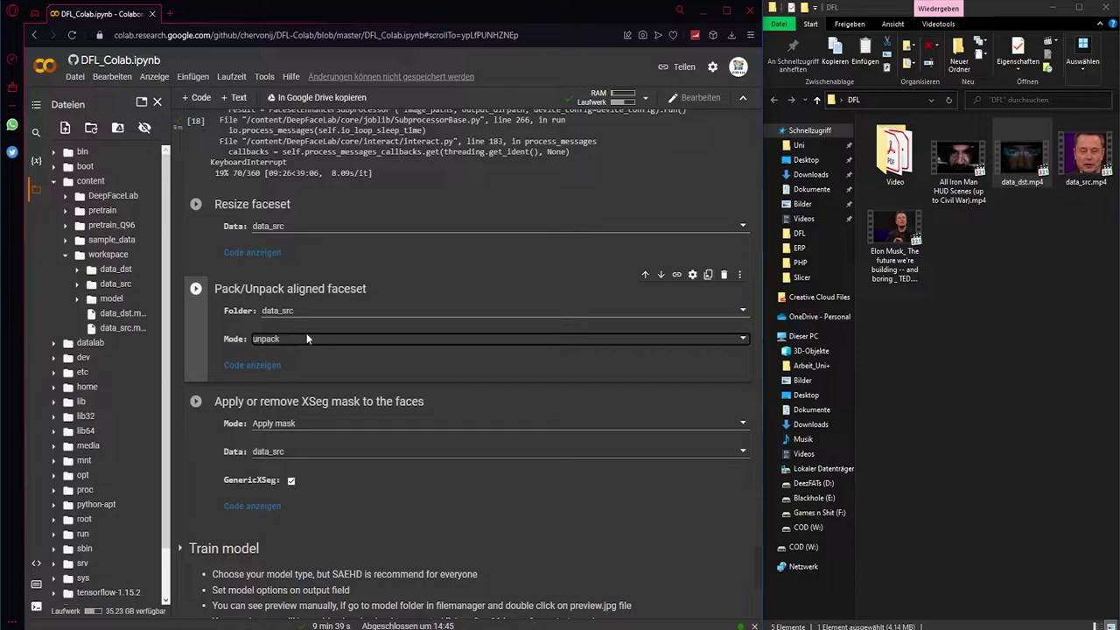
pyautogui.scroll(-1, 307, 333)
pyautogui.scroll(2, 298, 368)
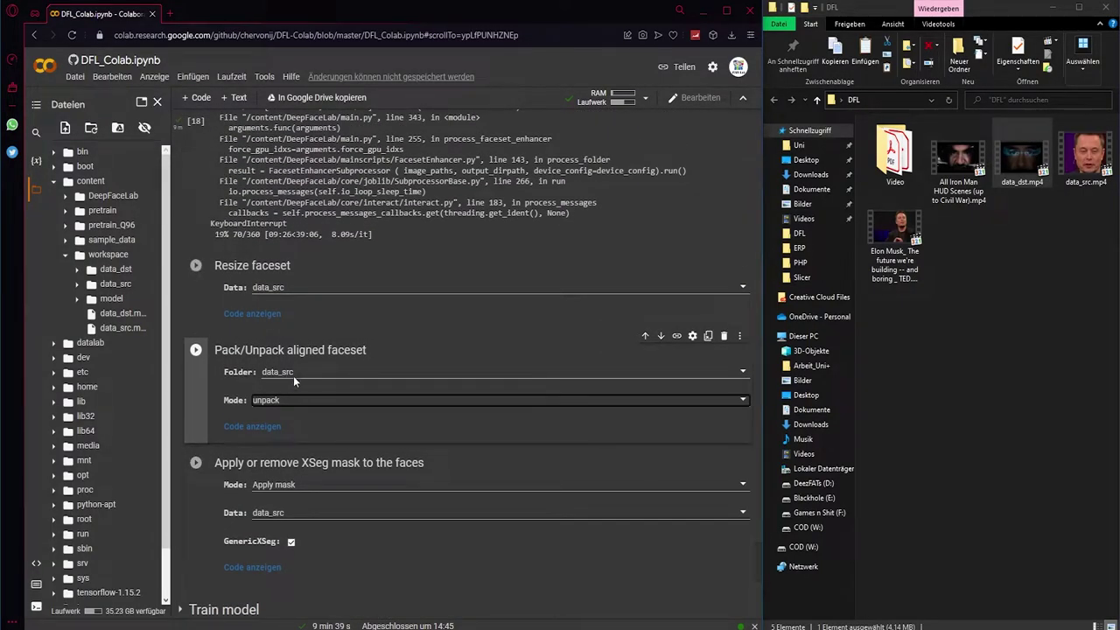
pyautogui.click(278, 398)
pyautogui.click(282, 412)
pyautogui.scroll(-2, 306, 407)
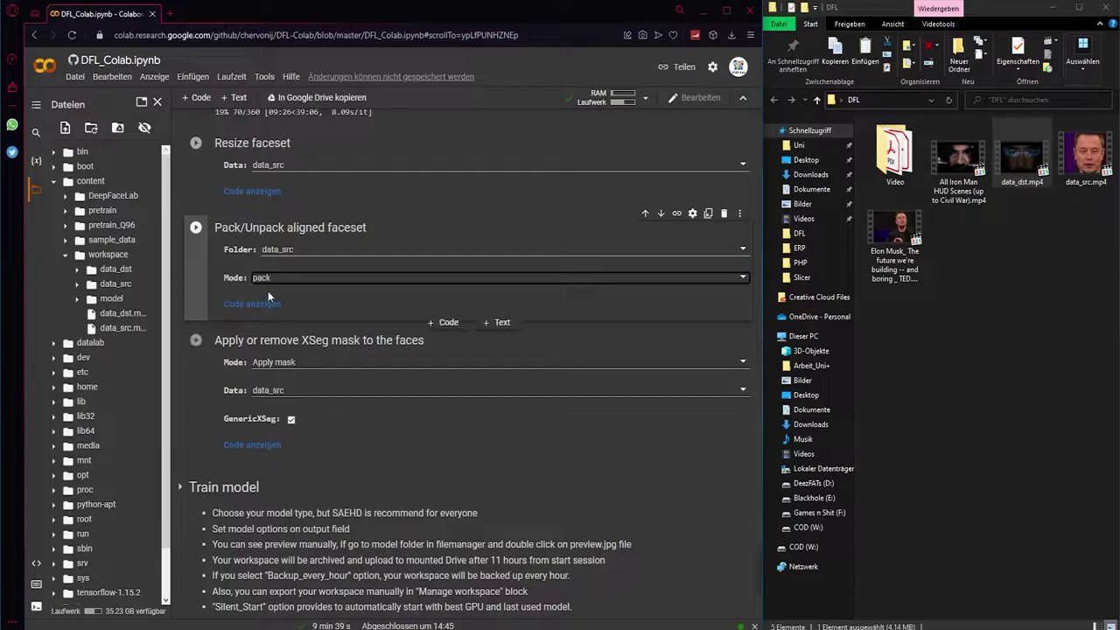
pyautogui.click(196, 230)
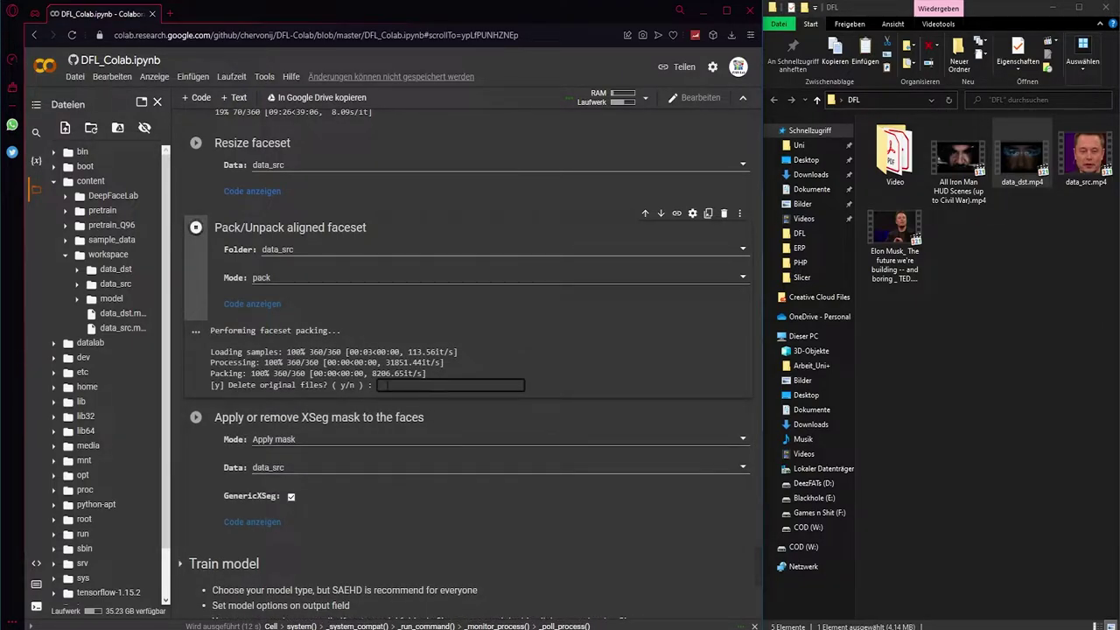
pyautogui.write('y')
pyautogui.press('Return')
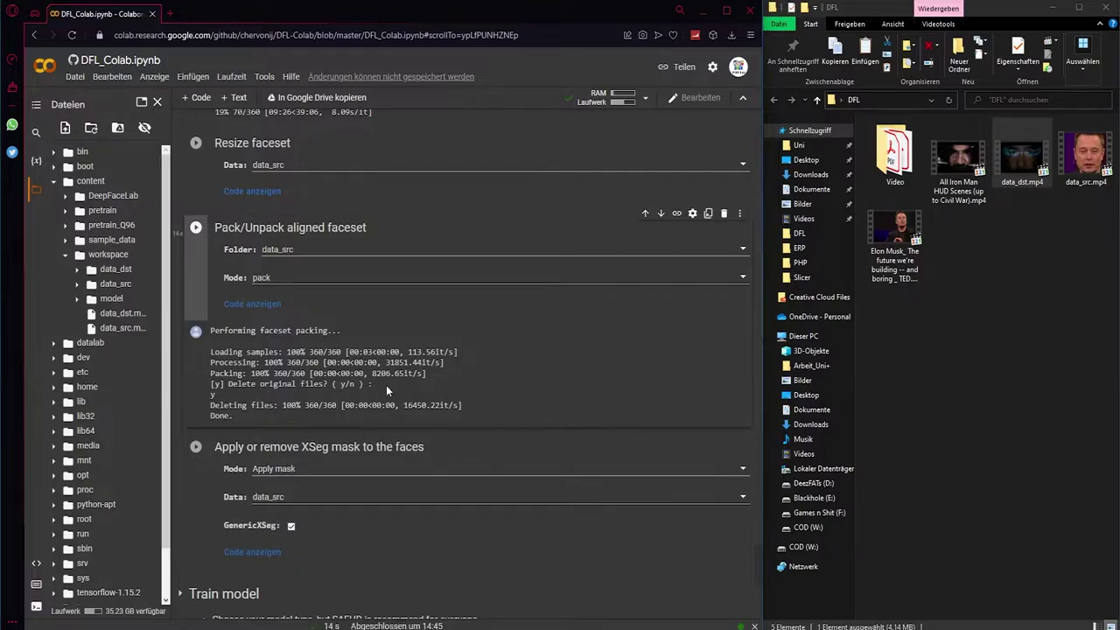
# Step: Pack the 149 data_dst aligned faces, answering y to delete the originals
pyautogui.click(303, 252)
pyautogui.click(300, 262)
pyautogui.hotkey('ctrl', 'Return')
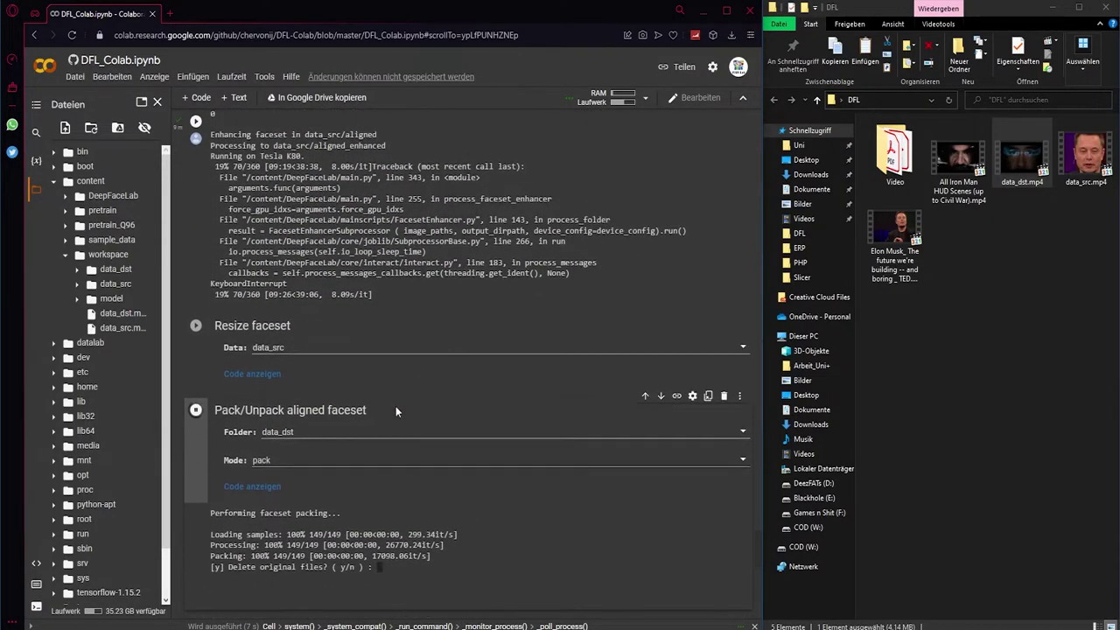
pyautogui.scroll(-1, 395, 406)
pyautogui.scroll(-1, 395, 406)
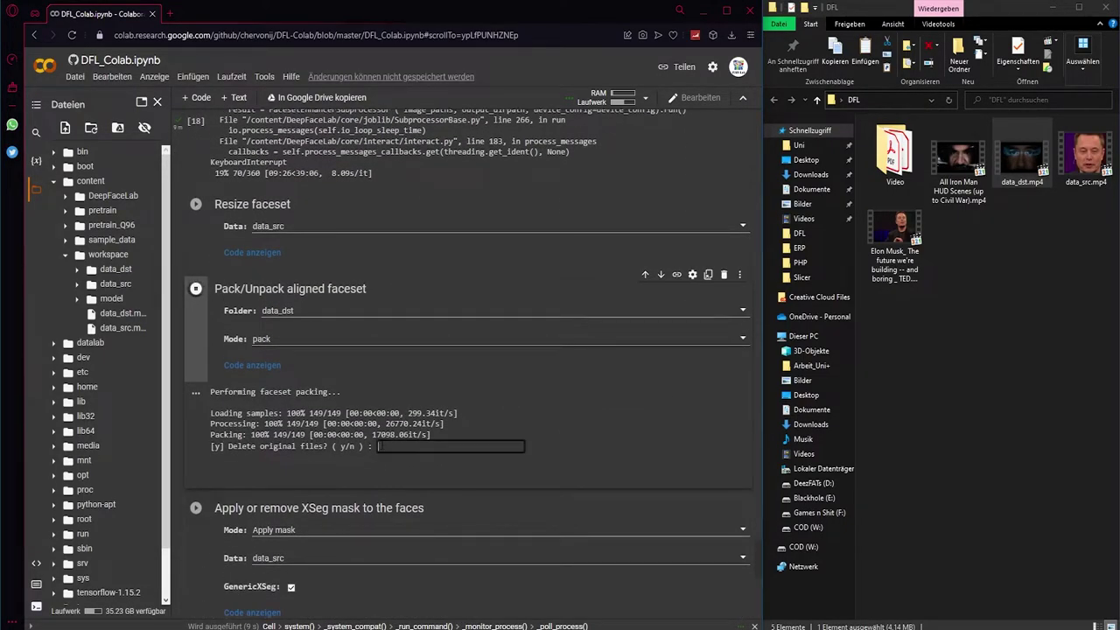
pyautogui.write('y')
pyautogui.press('Return')
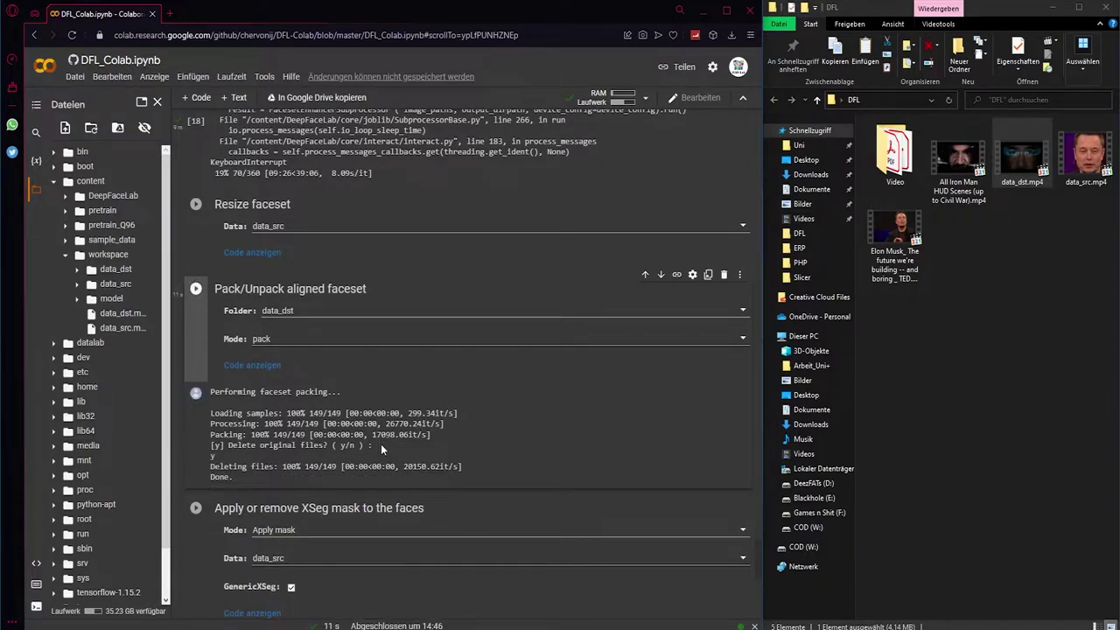
pyautogui.scroll(-4, 379, 442)
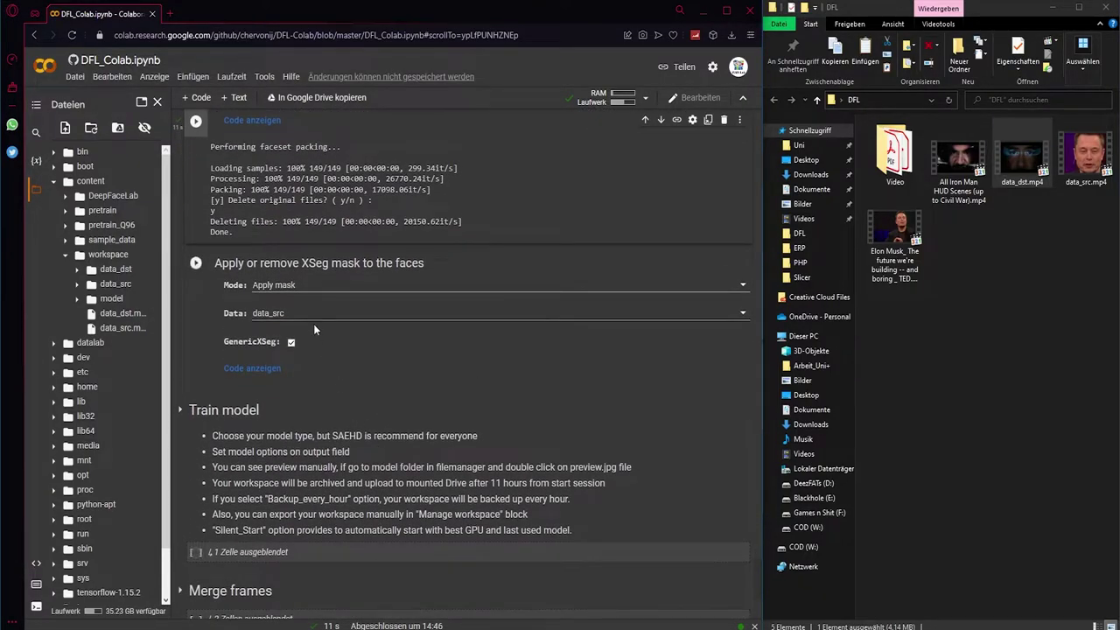
# Step: Keep Apply mask mode and data_src, run GenericXSeg masking, and answer GPU 0
pyautogui.click(316, 288)
pyautogui.click(273, 293)
pyautogui.click(271, 317)
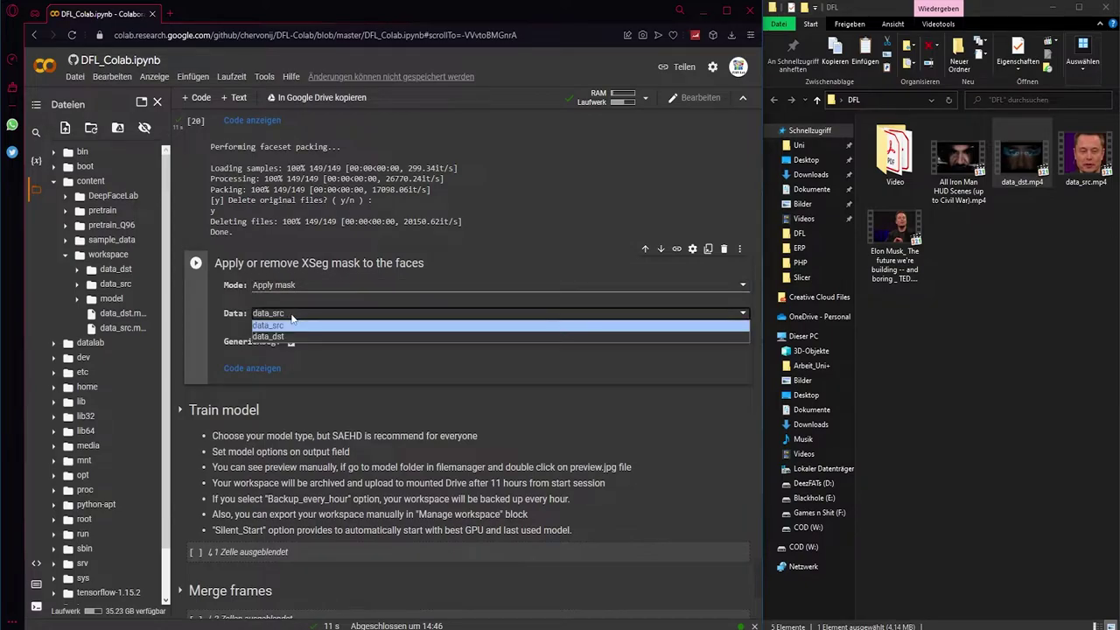
pyautogui.click(291, 313)
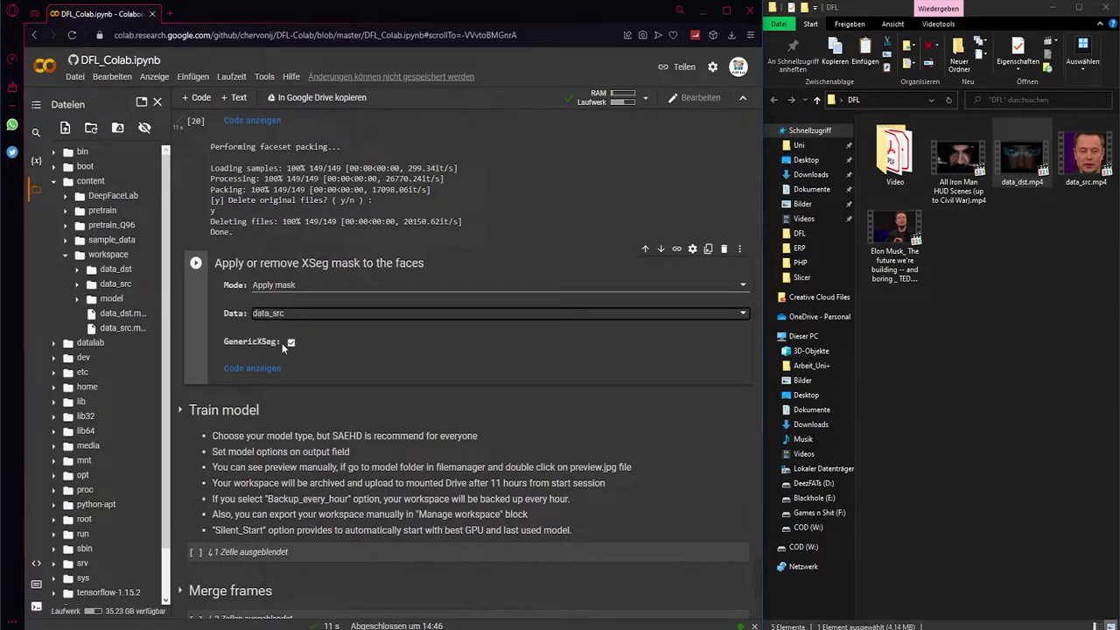
pyautogui.click(194, 264)
pyautogui.click(194, 264)
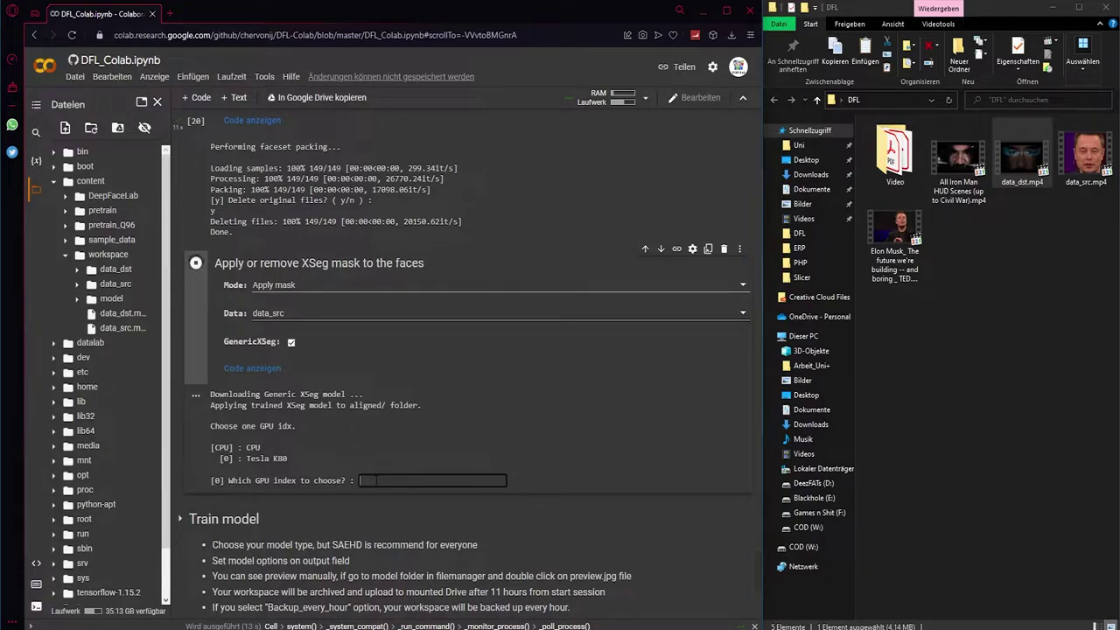
pyautogui.press('Return')
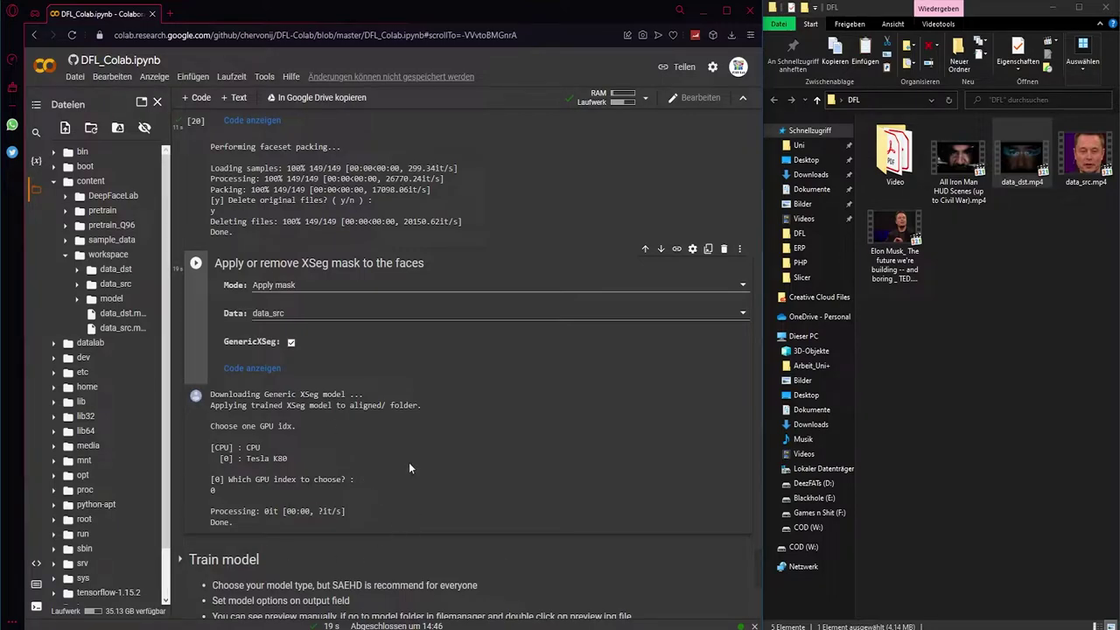
# Step: Apply the generic XSeg mask to data_dst in Apply mask mode on GPU 0
pyautogui.click(302, 284)
pyautogui.click(303, 282)
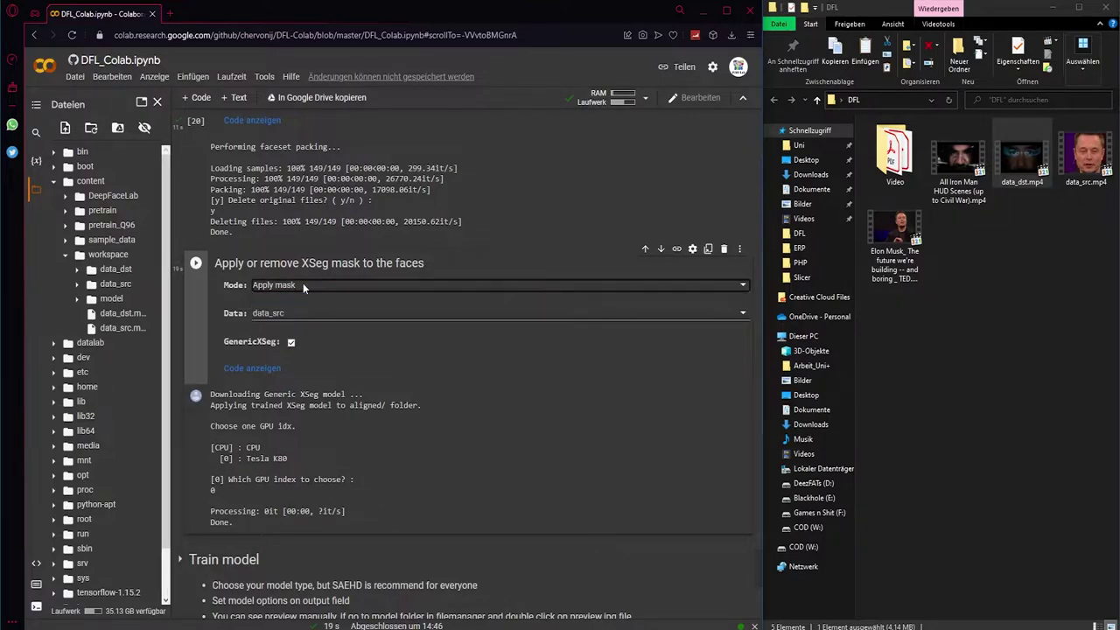
pyautogui.click(292, 312)
pyautogui.click(271, 336)
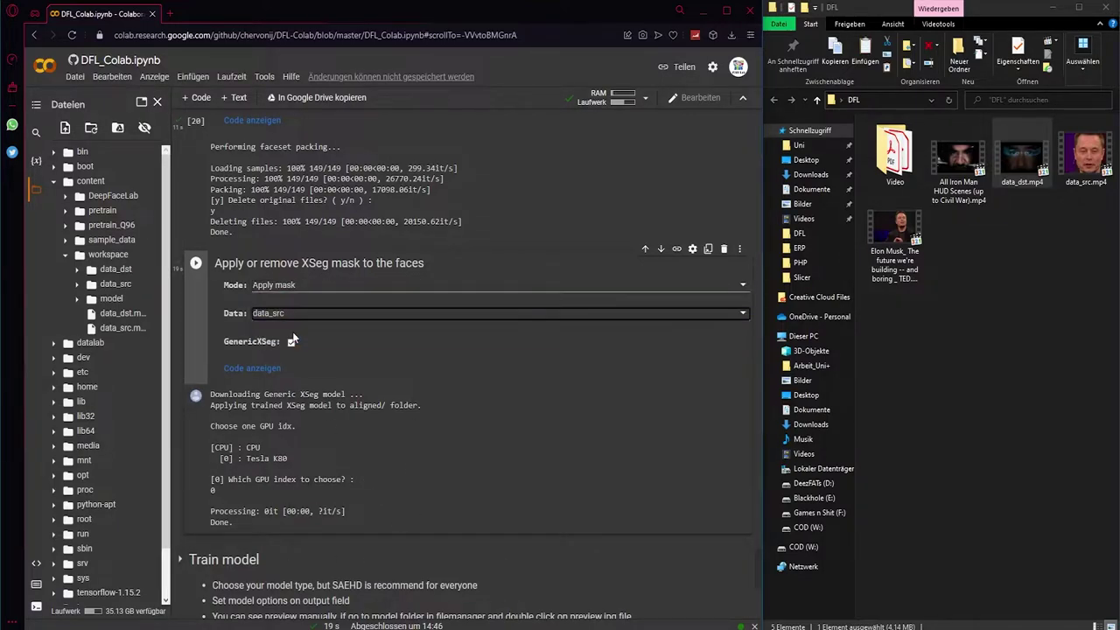
pyautogui.click(196, 264)
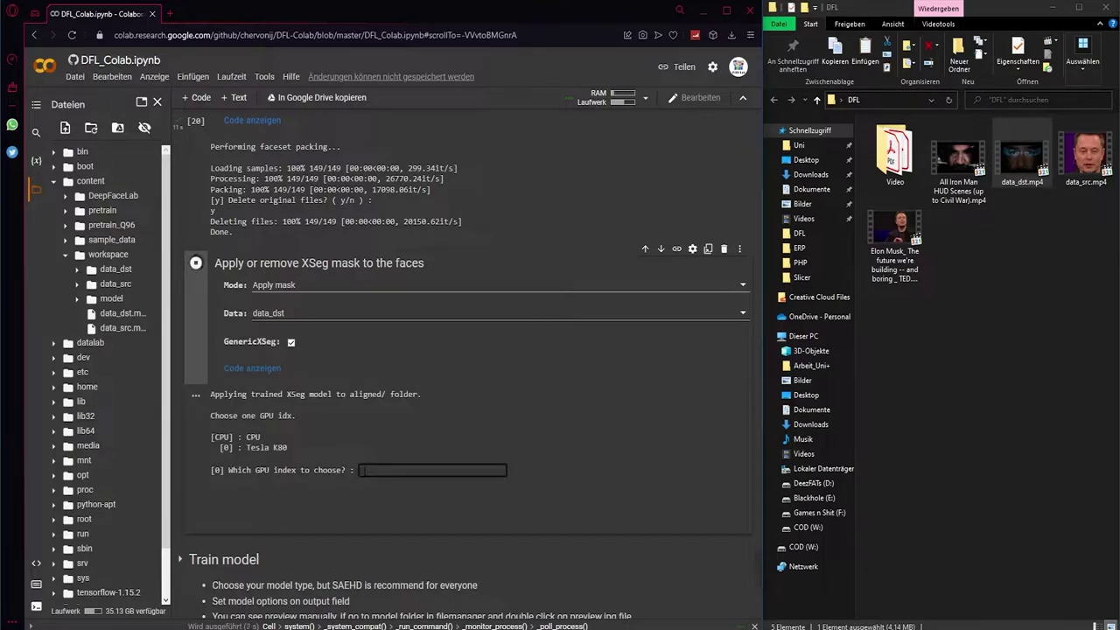
pyautogui.write('0')
pyautogui.press('Return')
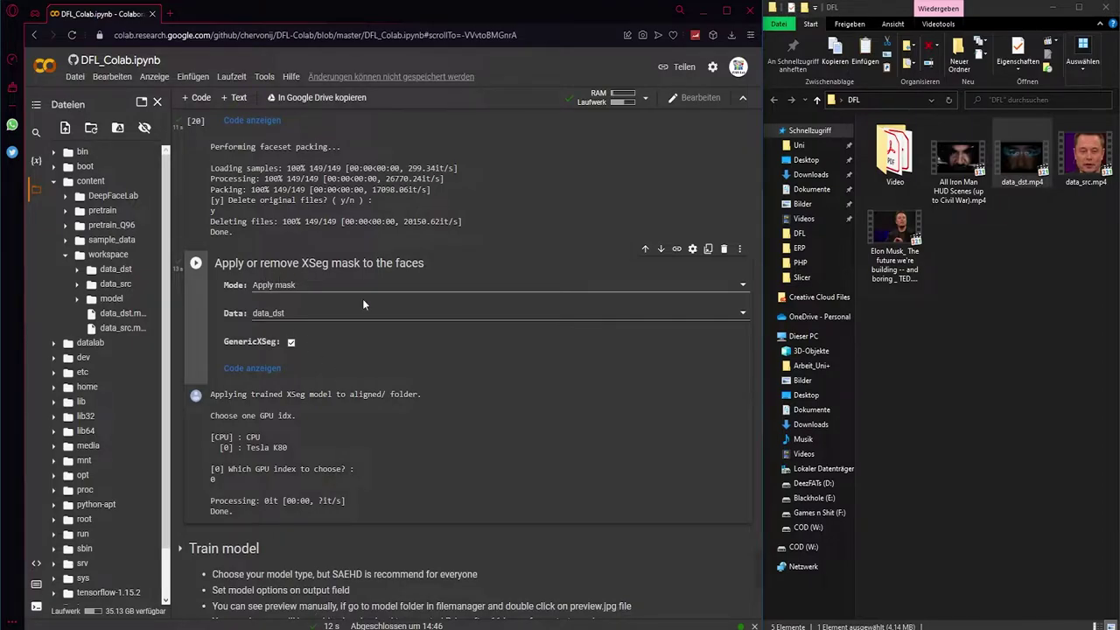
pyautogui.scroll(-2, 345, 427)
pyautogui.scroll(-2, 345, 426)
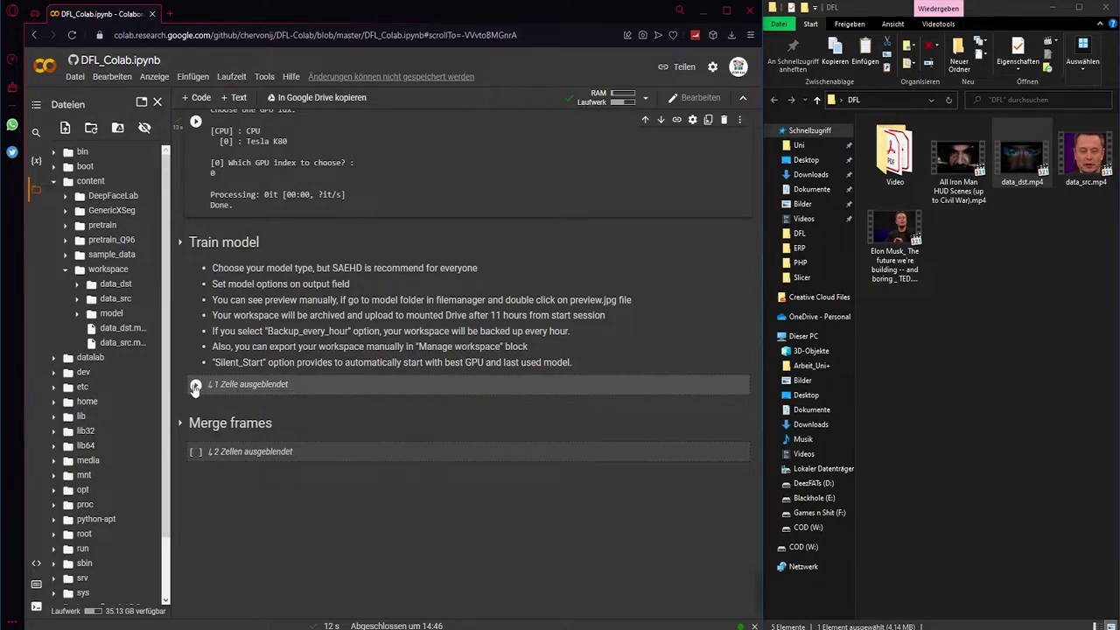
# Step: Re-run the SAEHD Training cell after its Drive-mount error traceback
pyautogui.click(196, 385)
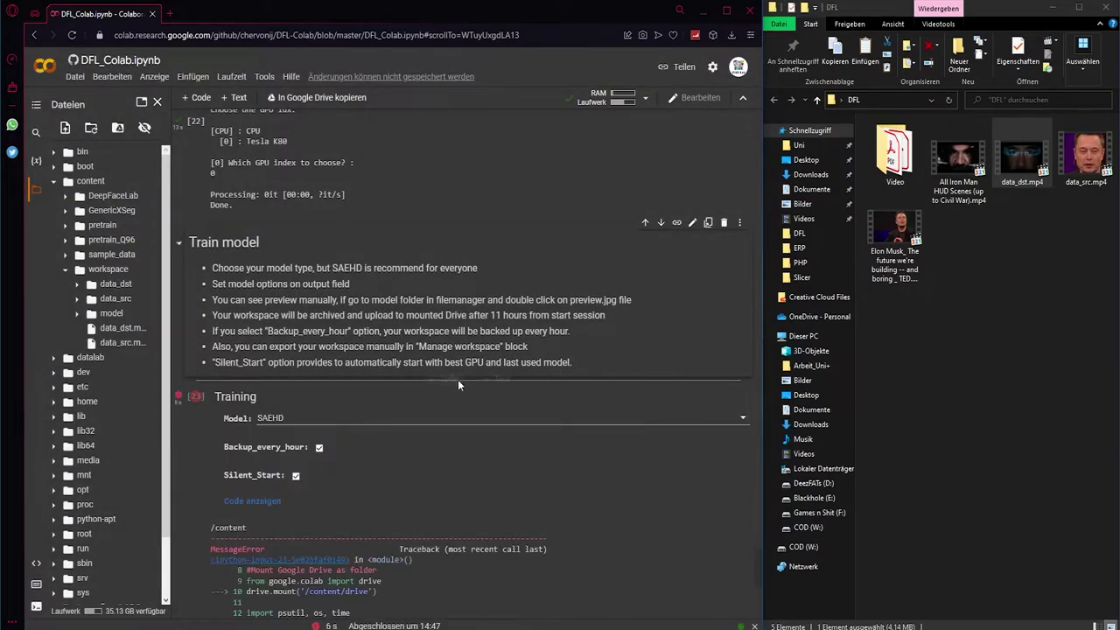
pyautogui.scroll(-1, 331, 419)
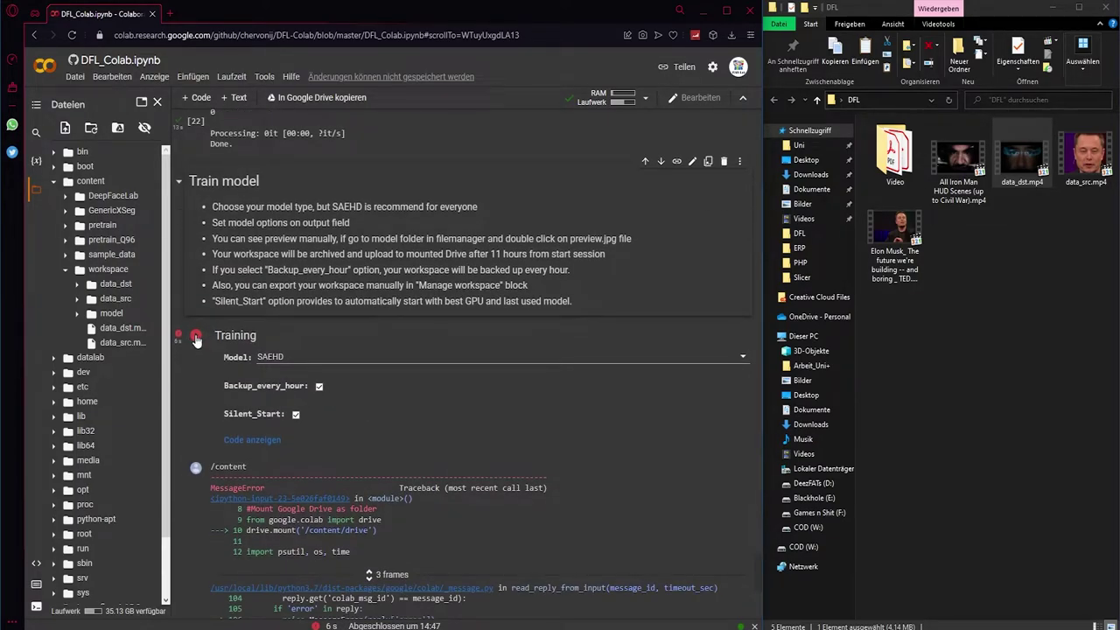
pyautogui.scroll(-2, 195, 334)
pyautogui.click(197, 243)
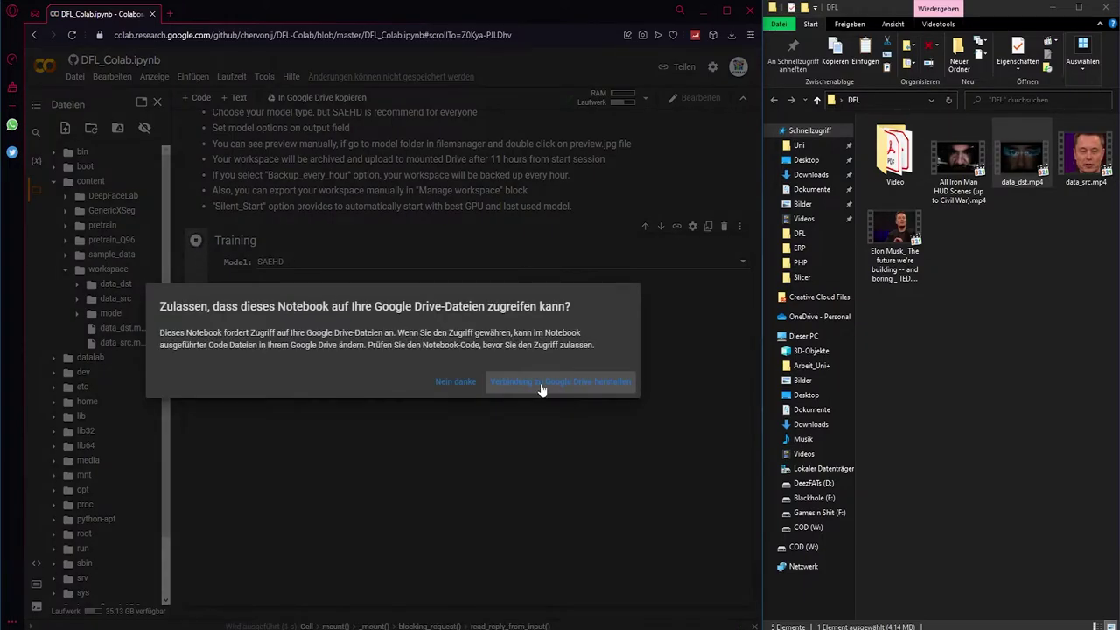
# Step: Choose the Google account and allow Google Drive for desktop access so Drive mounts
pyautogui.click(542, 390)
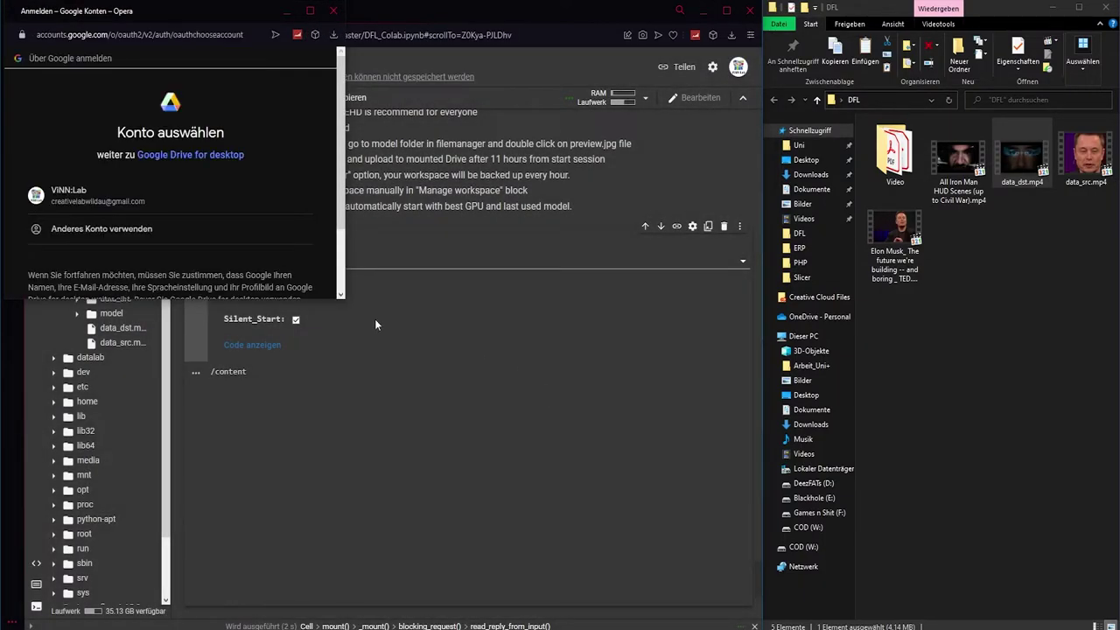
pyautogui.click(194, 198)
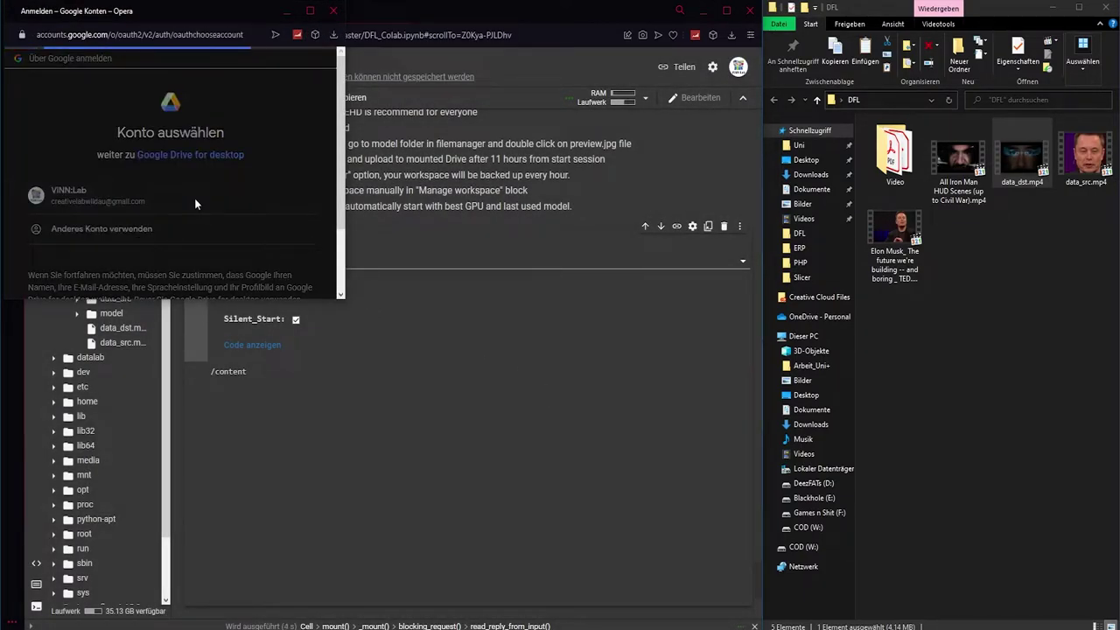
pyautogui.scroll(-5, 198, 222)
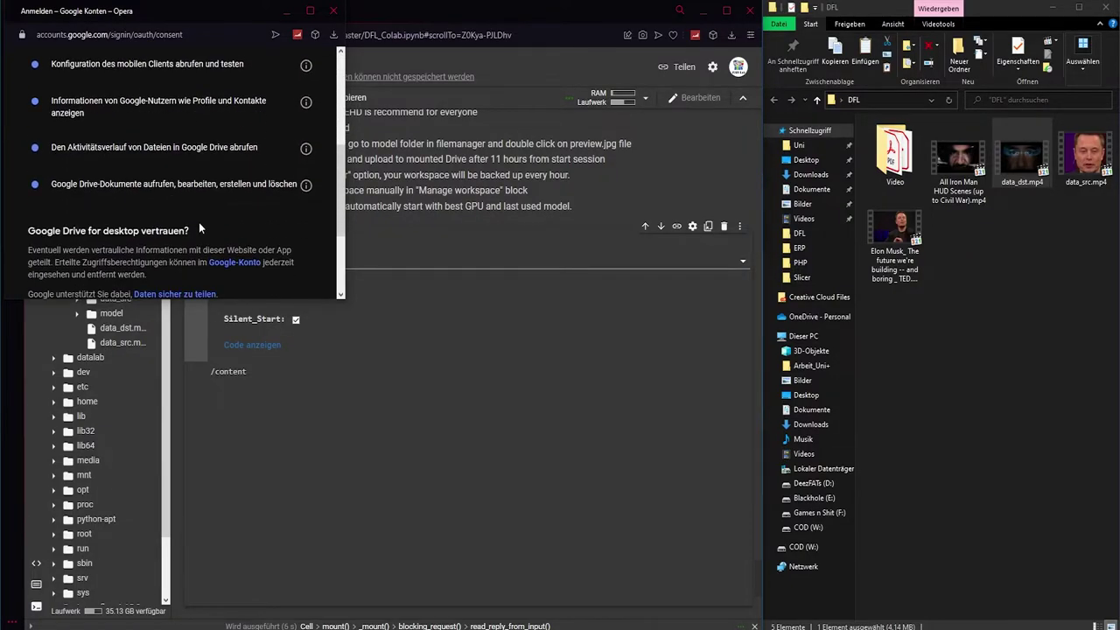
pyautogui.scroll(2, 59, 129)
pyautogui.scroll(-1, 59, 129)
pyautogui.scroll(-3, 263, 218)
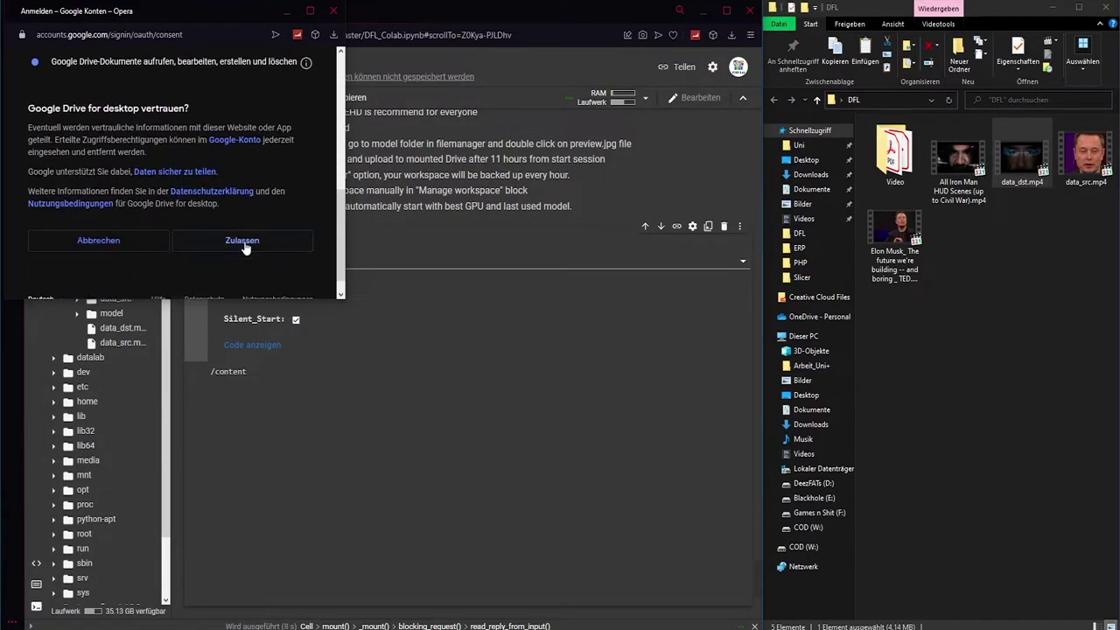
pyautogui.click(312, 244)
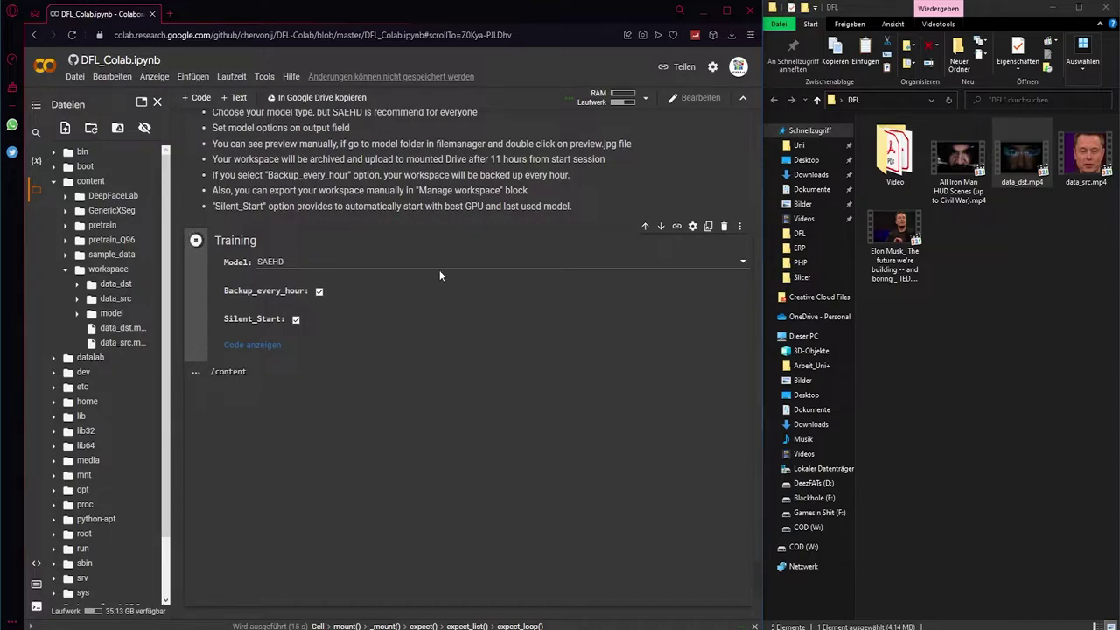
# Step: Keep SAEHD as the model type and name the new model iron_musk
pyautogui.click(741, 262)
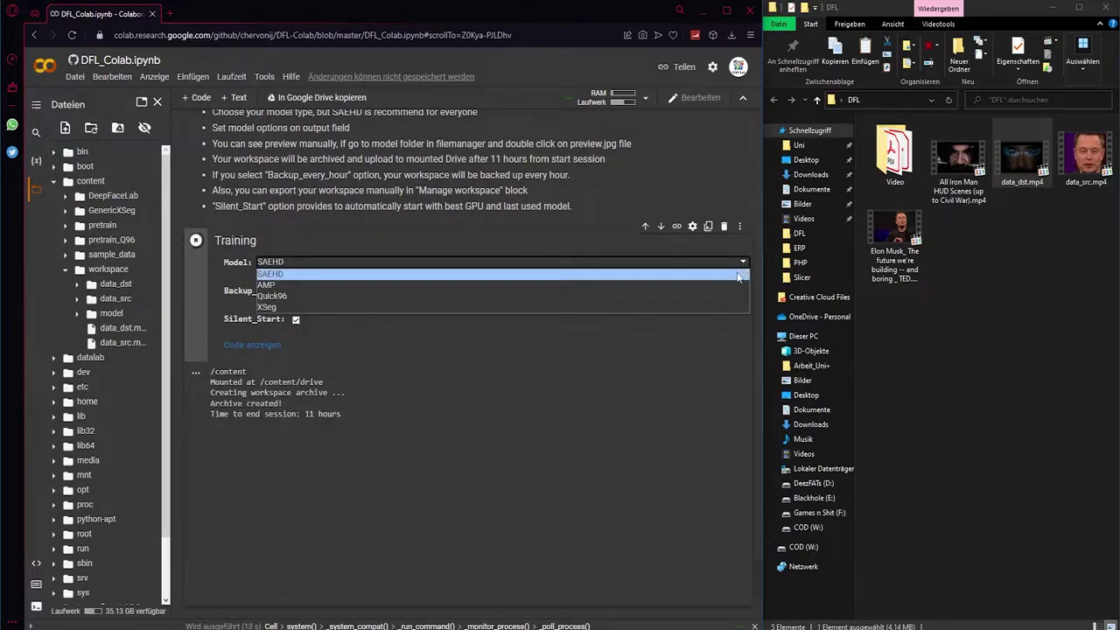
pyautogui.click(745, 262)
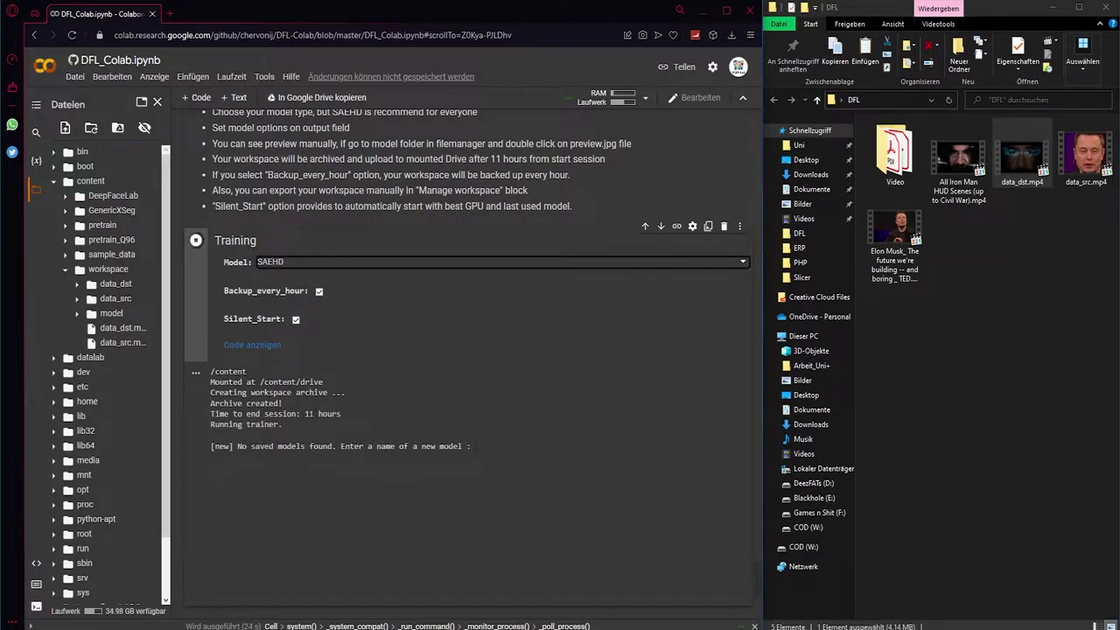
pyautogui.click(483, 447)
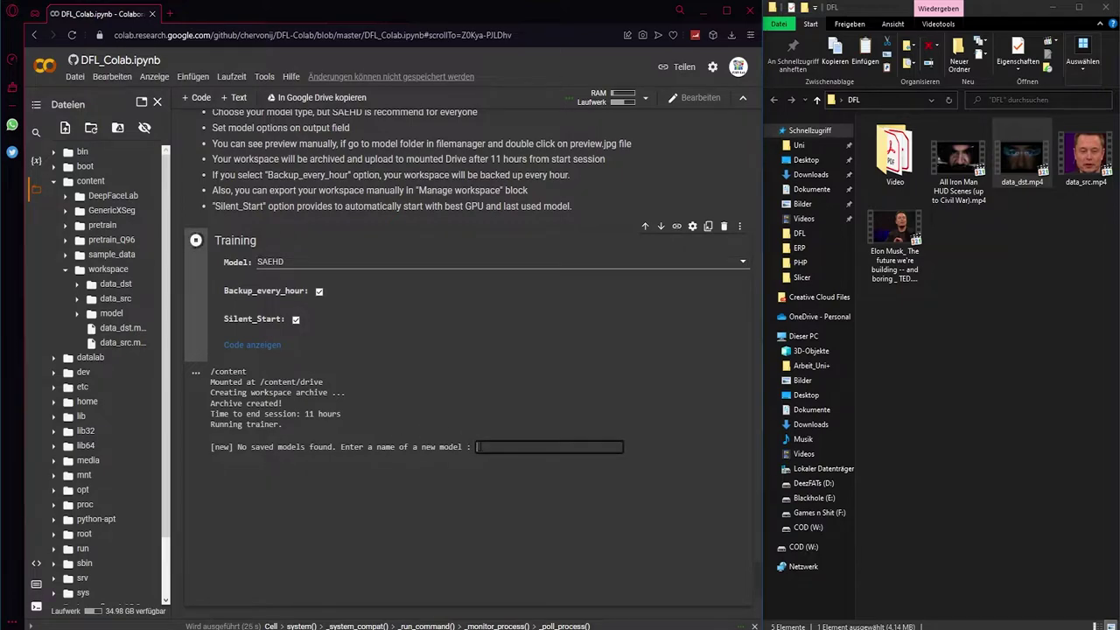
pyautogui.write('iron_m')
pyautogui.write('usk')
pyautogui.press('Return')
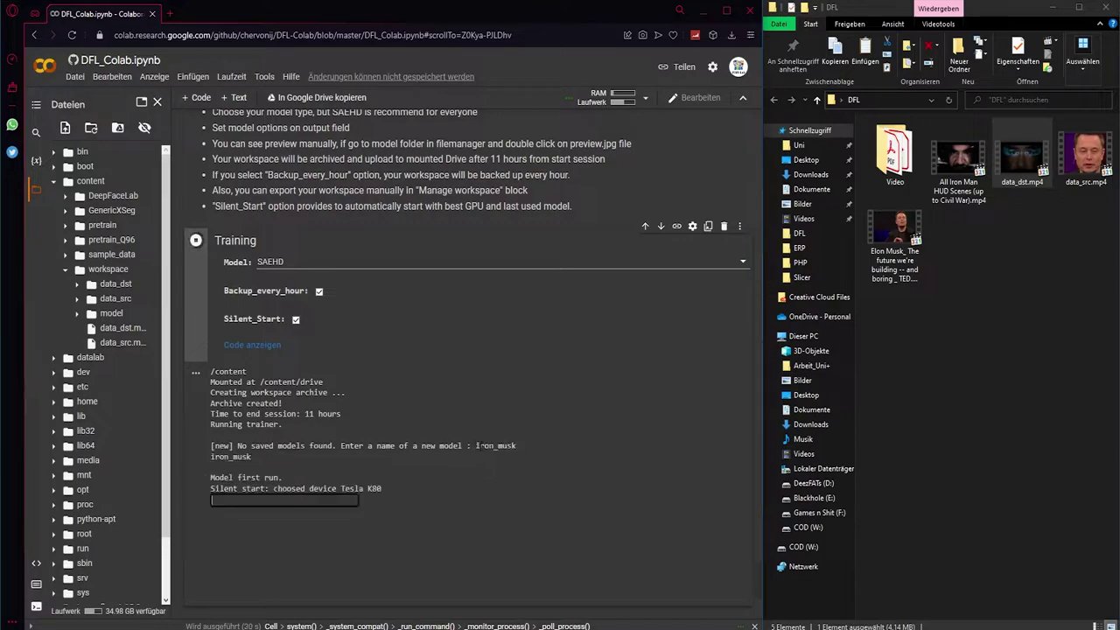
pyautogui.scroll(-1, 466, 393)
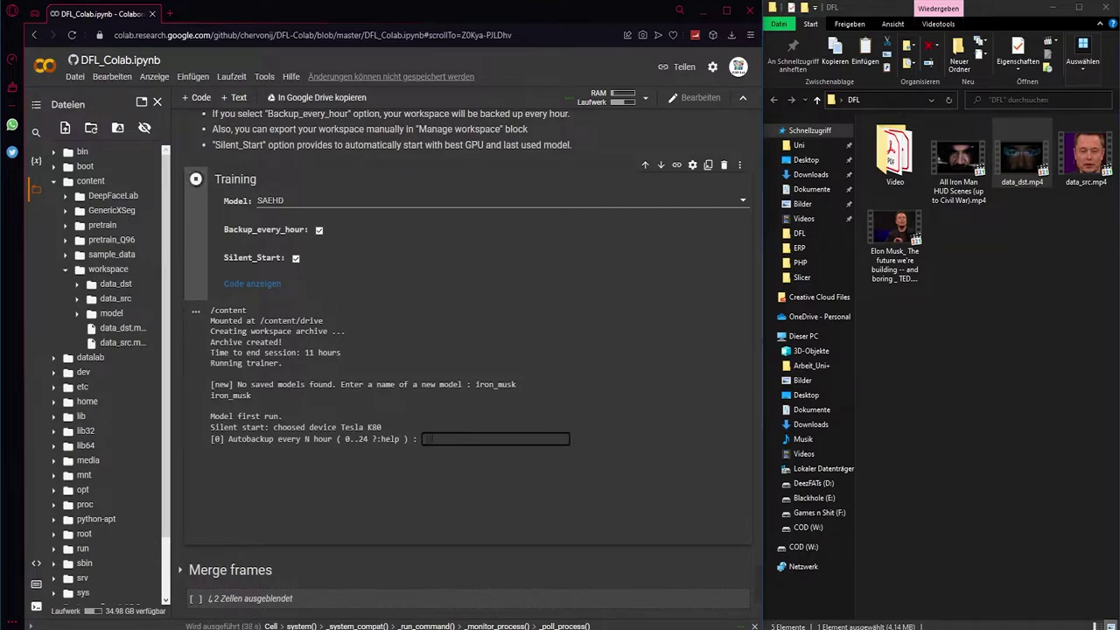
# Step: Set autobackup to 0 hours, no preview history, and target iteration 0
pyautogui.write('0')
pyautogui.press('Return')
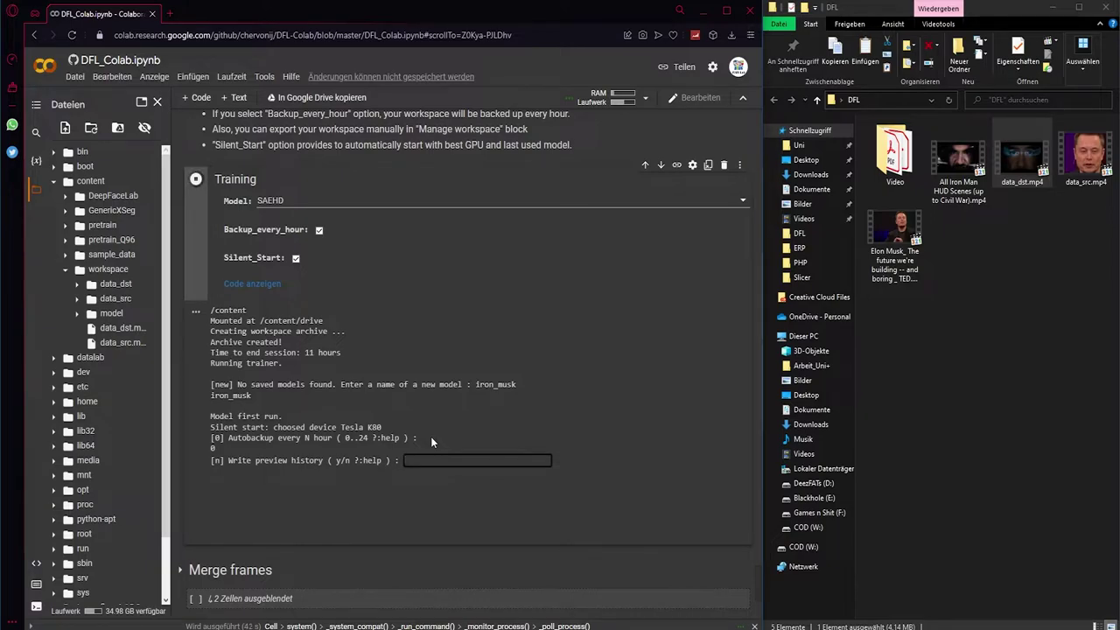
pyautogui.write('n')
pyautogui.press('Return')
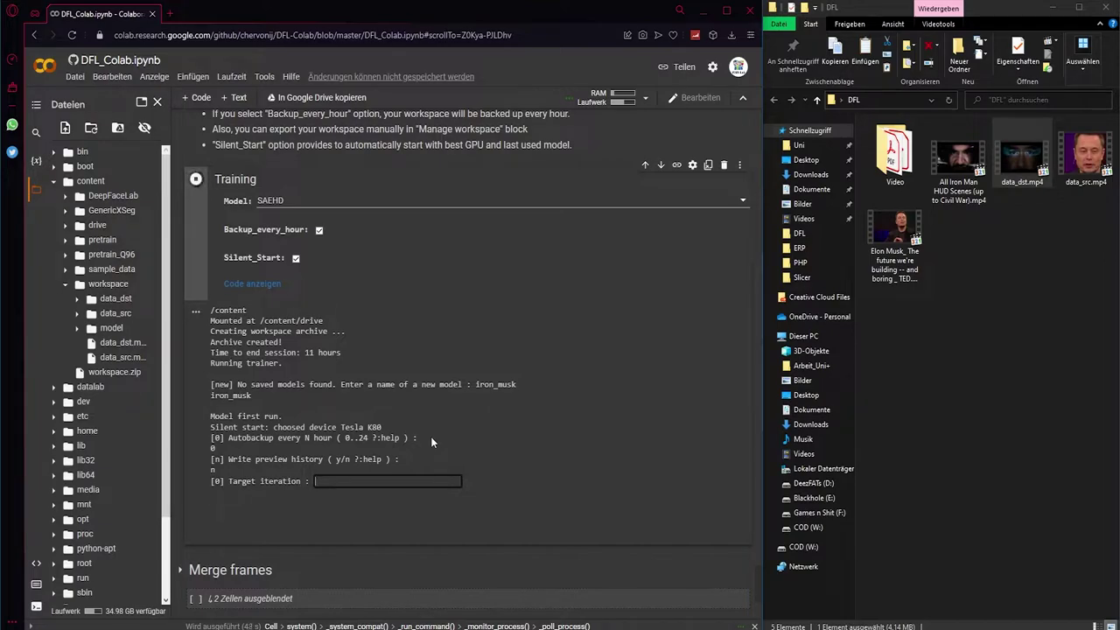
pyautogui.write('0')
pyautogui.press('Return')
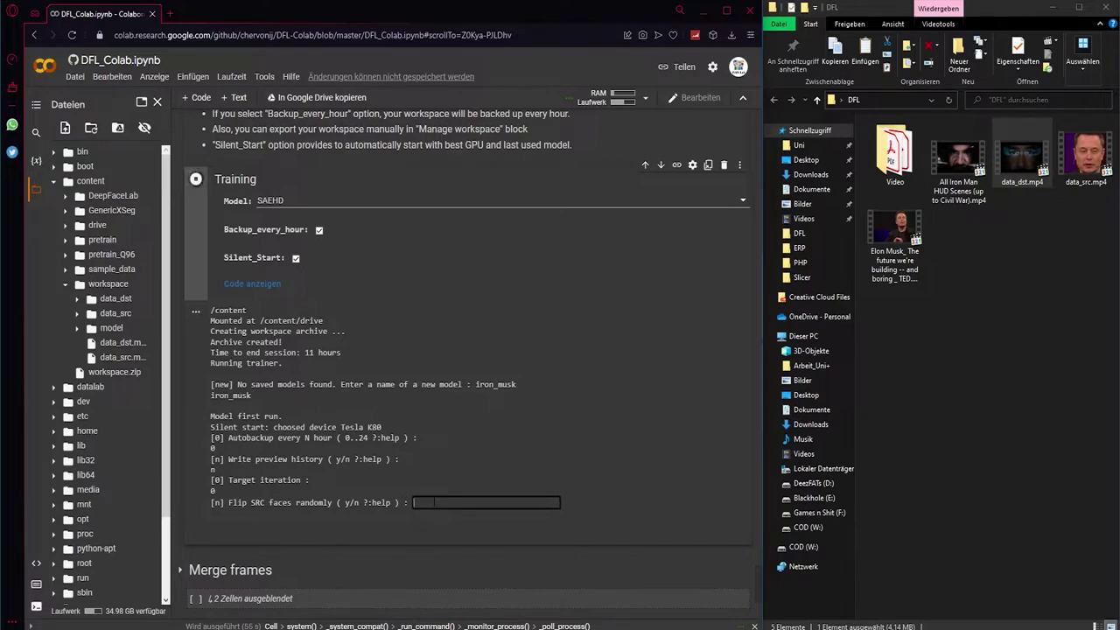
# Step: Flip DST faces only, with batch size 8 and resolution 64
pyautogui.write('n')
pyautogui.press('Return')
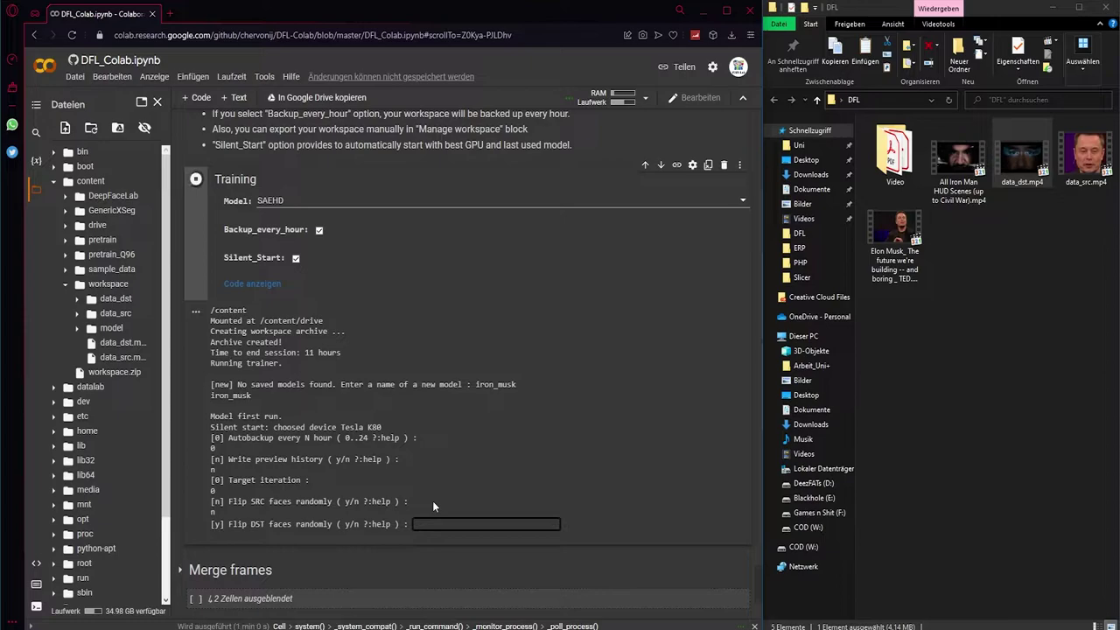
pyautogui.write('y')
pyautogui.press('Return')
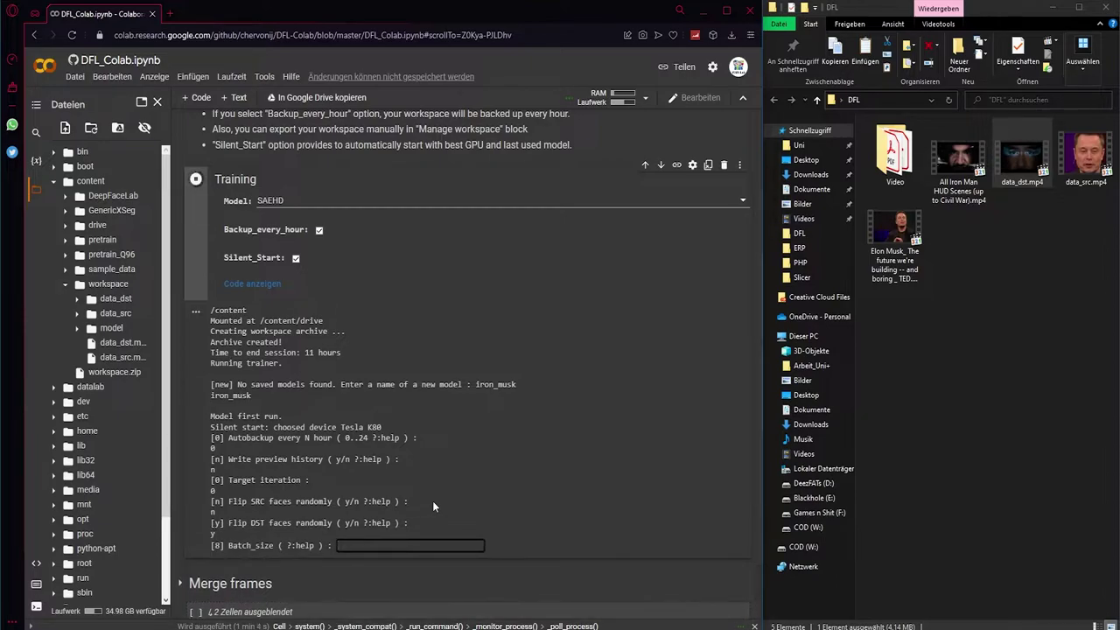
pyautogui.write('8')
pyautogui.press('Return')
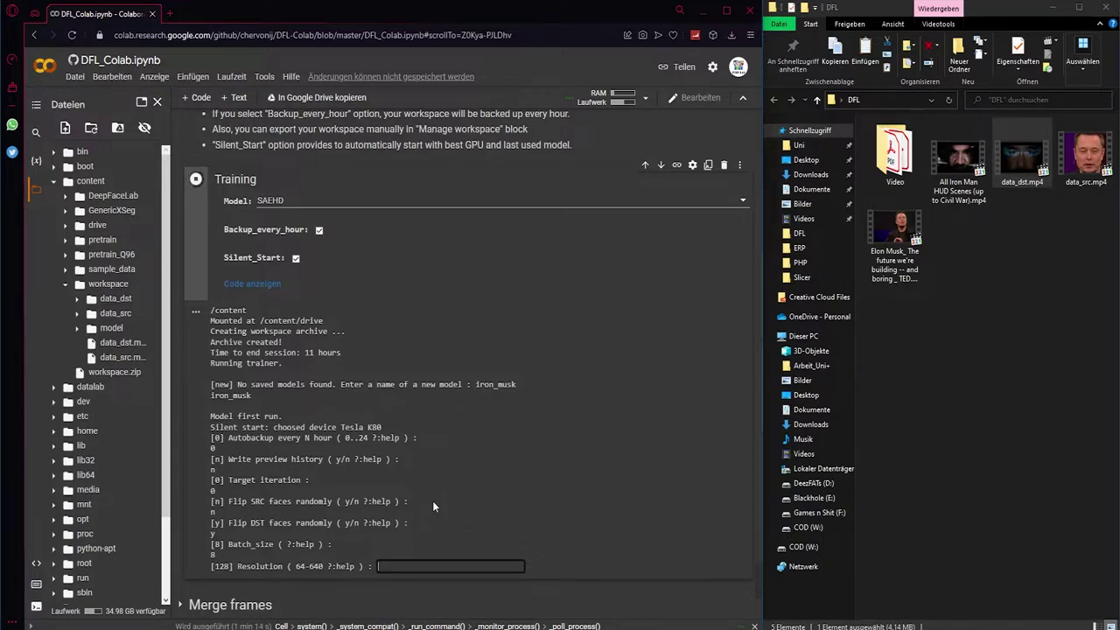
pyautogui.write('64')
pyautogui.press('Return')
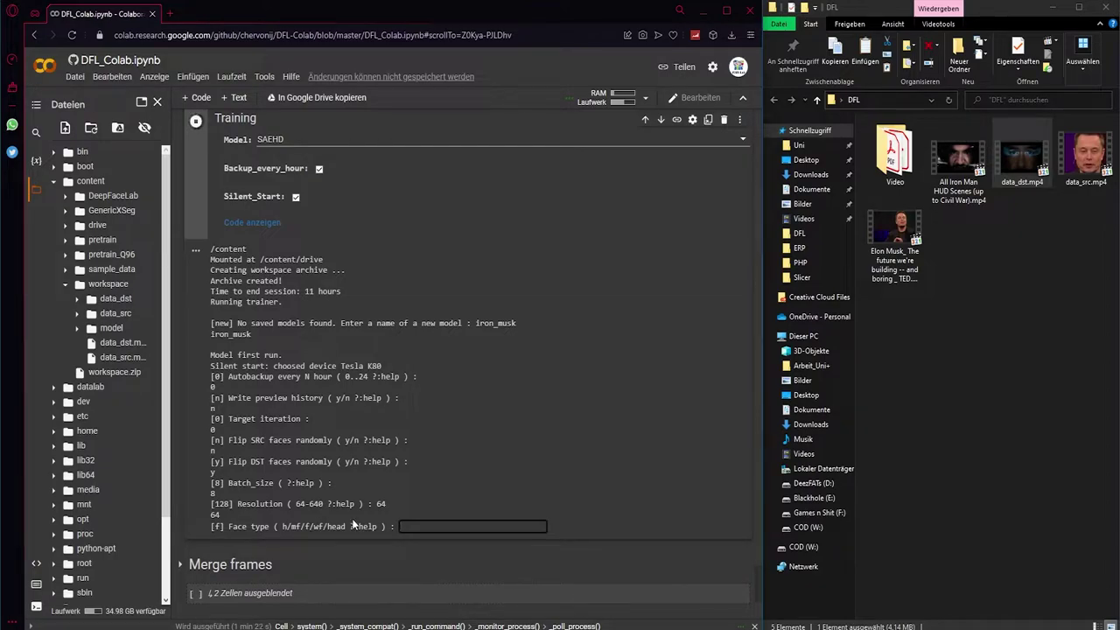
# Step: Review the face type help and choose full face (f)
pyautogui.write('?')
pyautogui.press('Return')
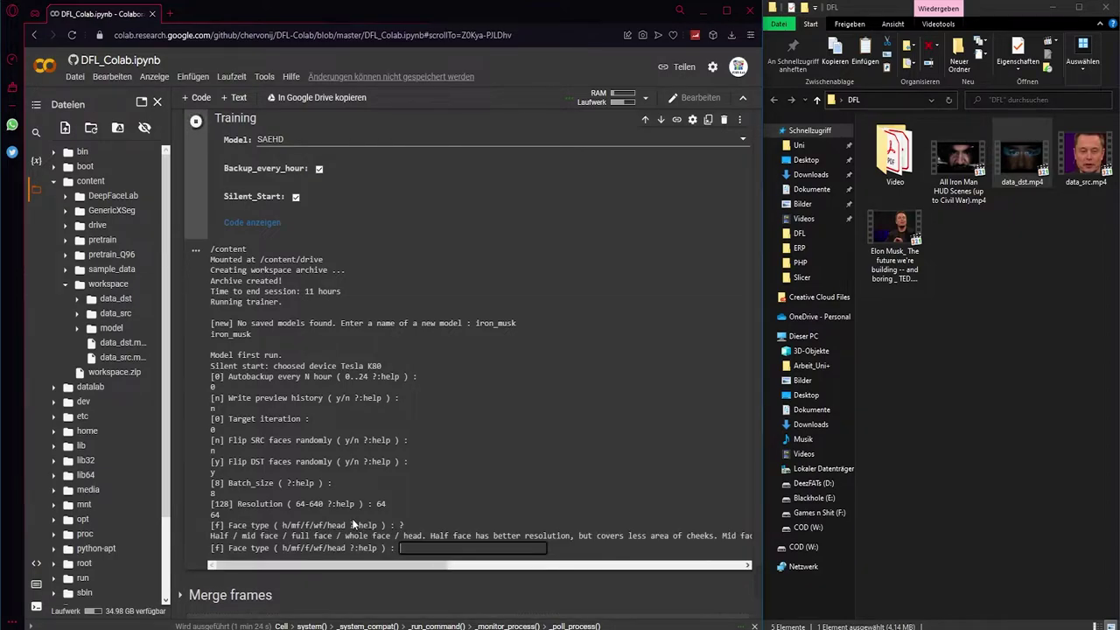
pyautogui.scroll(-1, 377, 500)
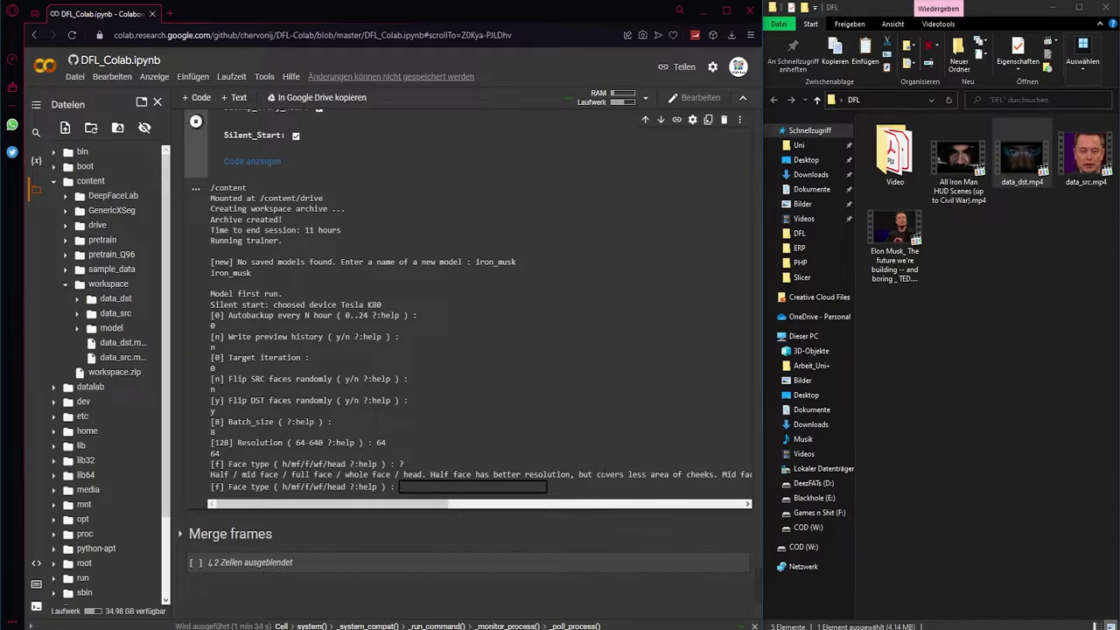
pyautogui.moveTo(390, 503)
pyautogui.mouseDown()
pyautogui.moveTo(695, 496)
pyautogui.moveTo(305, 509)
pyautogui.mouseUp()
pyautogui.click(421, 487)
pyautogui.write('f')
pyautogui.press('Return')
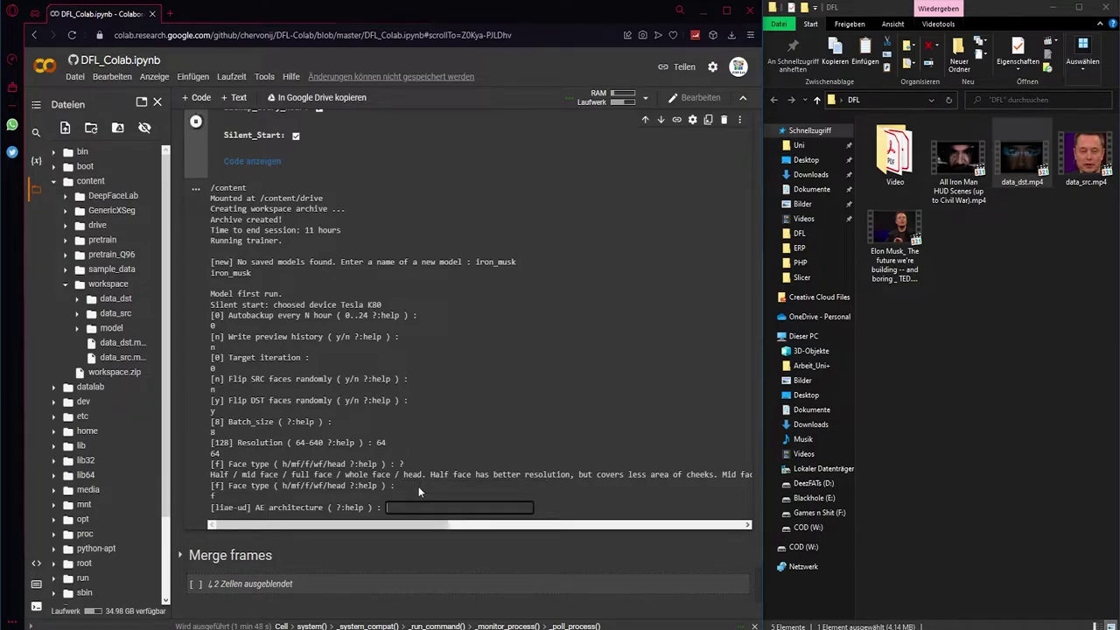
# Step: Keep liae-ud, set AutoEncoder dimensions 128, and keep encoder/decoder 64 and mask 22
pyautogui.press('Return')
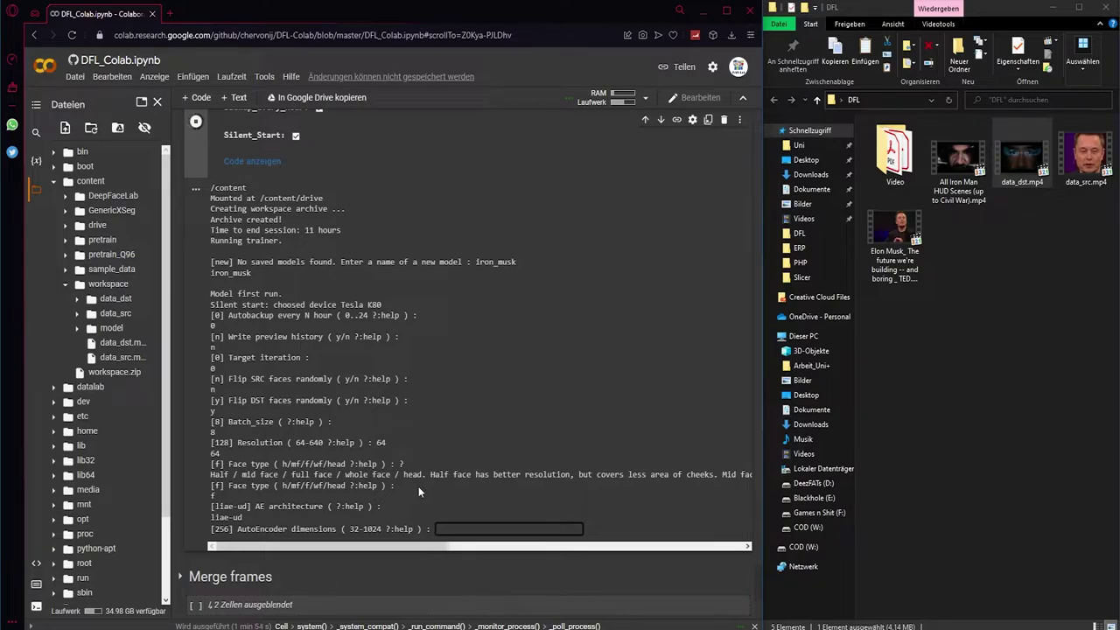
pyautogui.write('128')
pyautogui.press('Return')
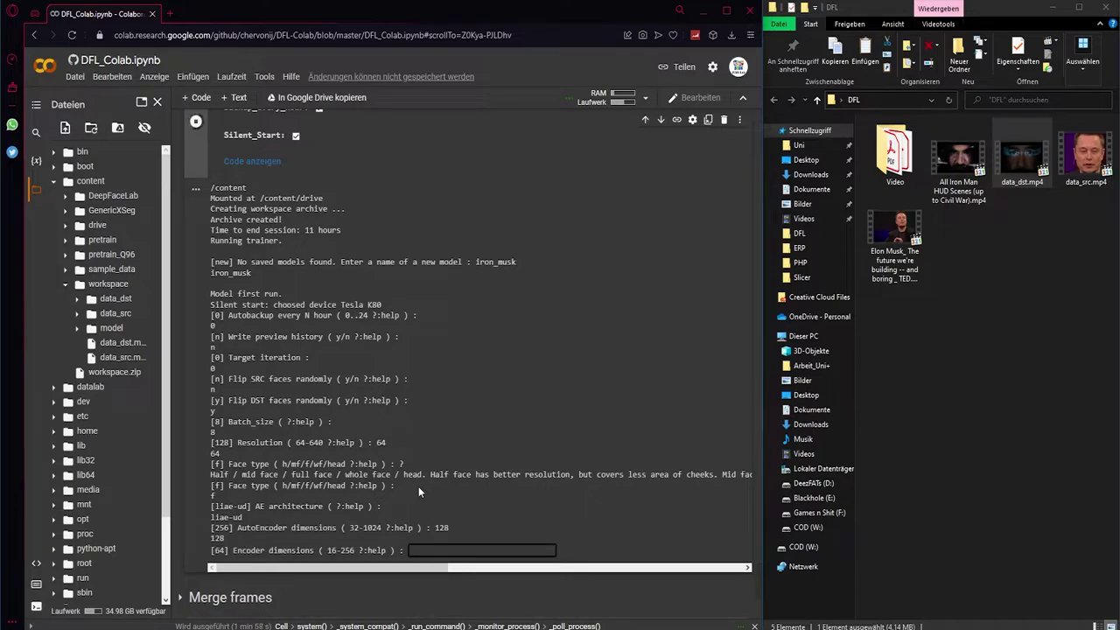
pyautogui.press('Return')
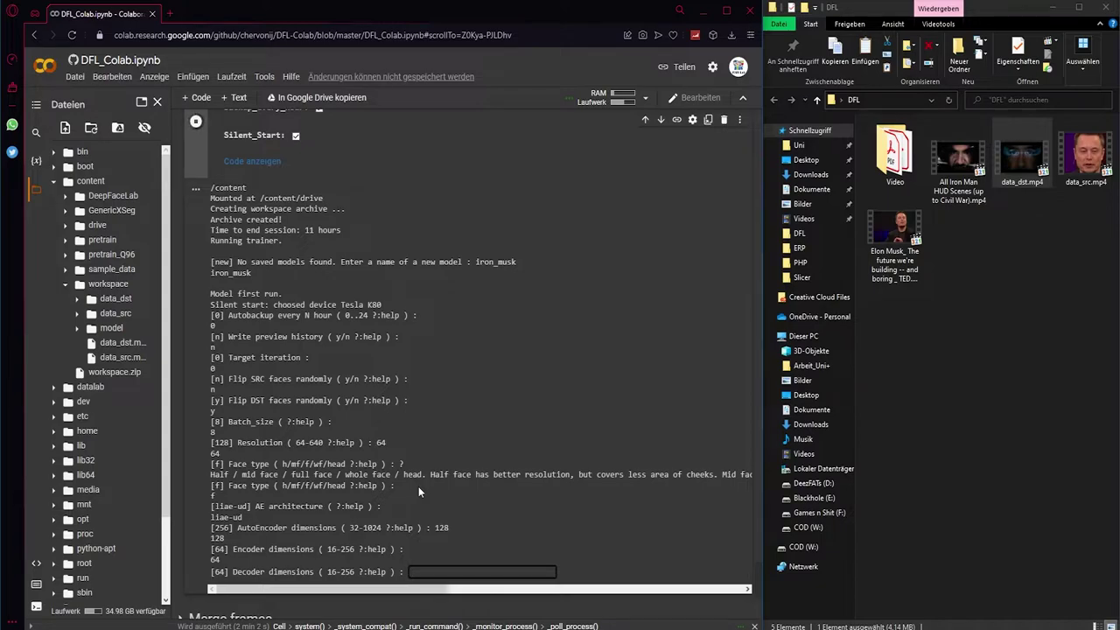
pyautogui.press('Return')
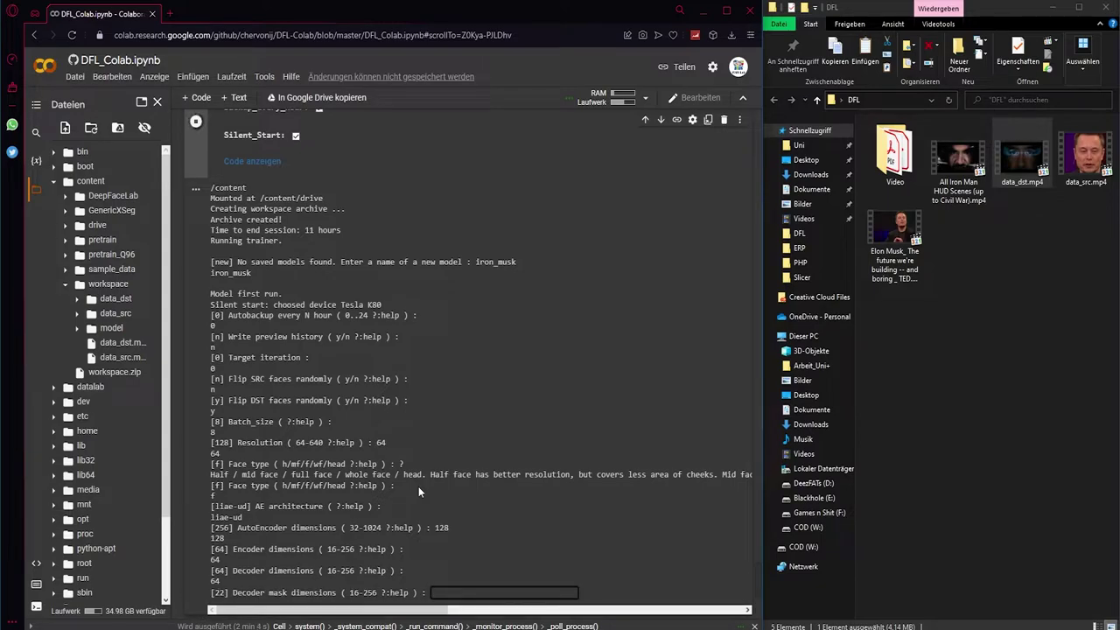
pyautogui.press('Return')
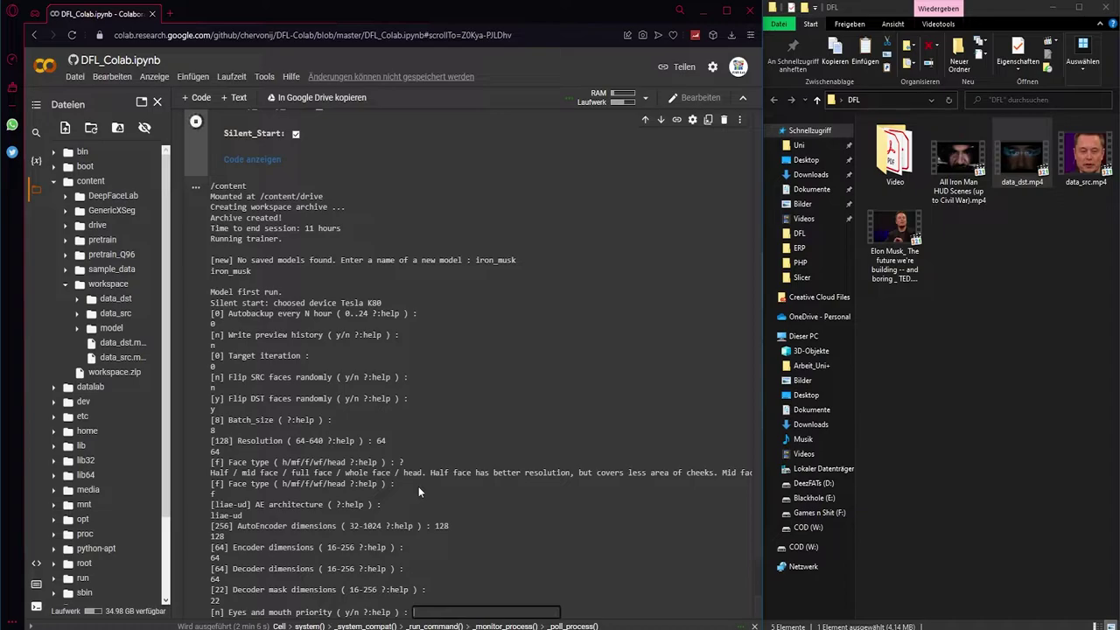
# Step: Leave eyes-and-mouth priority and uniform yaw off, and turn on blur out mask
pyautogui.scroll(-2, 437, 468)
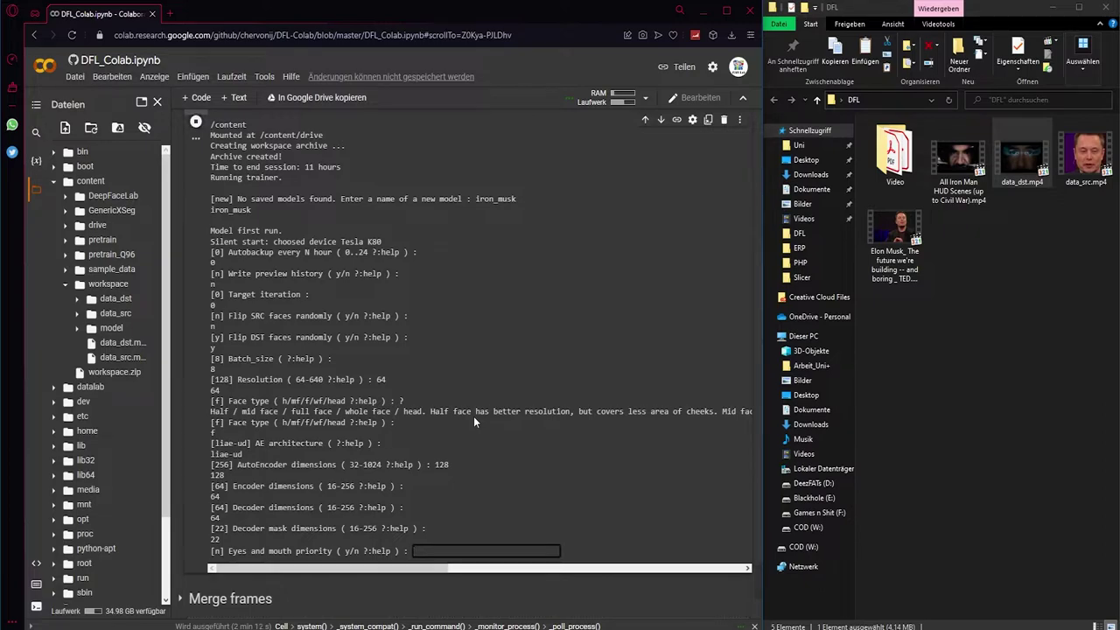
pyautogui.press('Return')
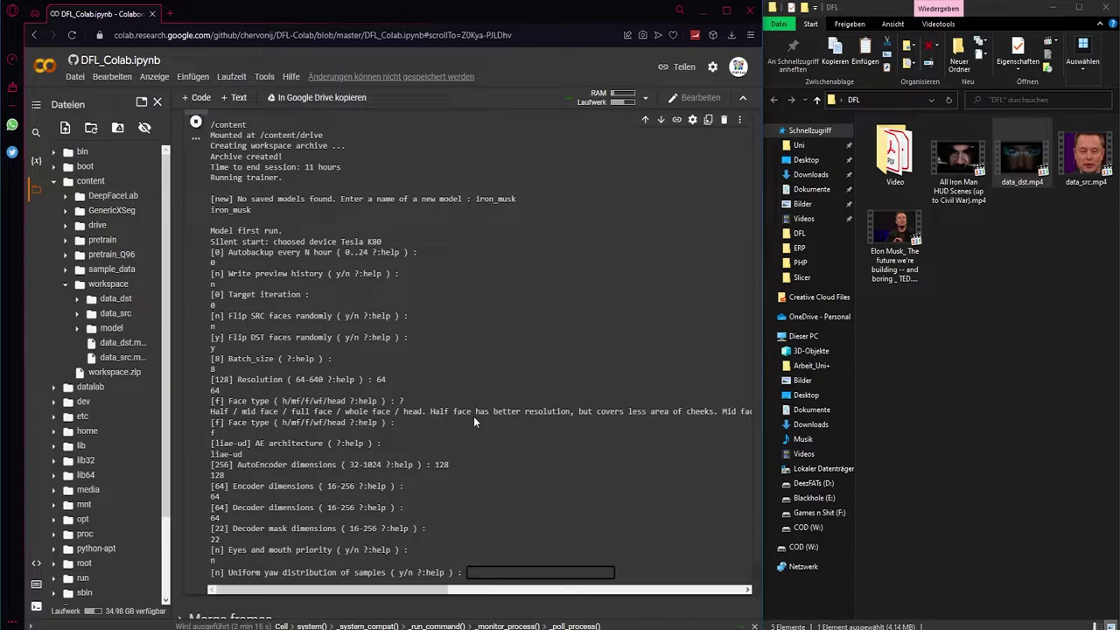
pyautogui.press('Return')
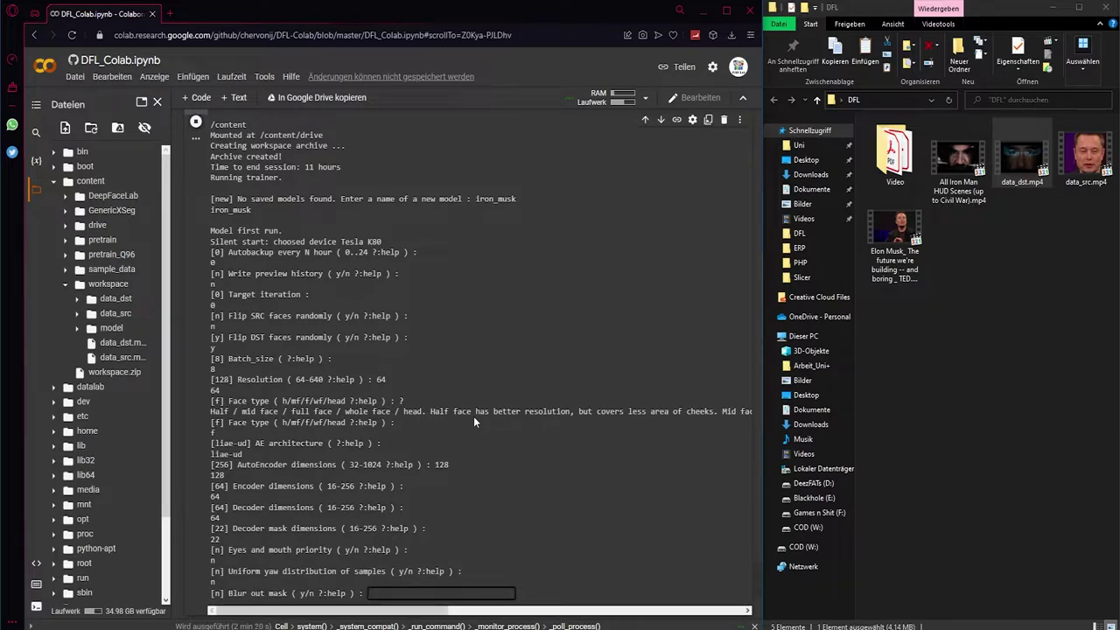
pyautogui.scroll(-2, 492, 405)
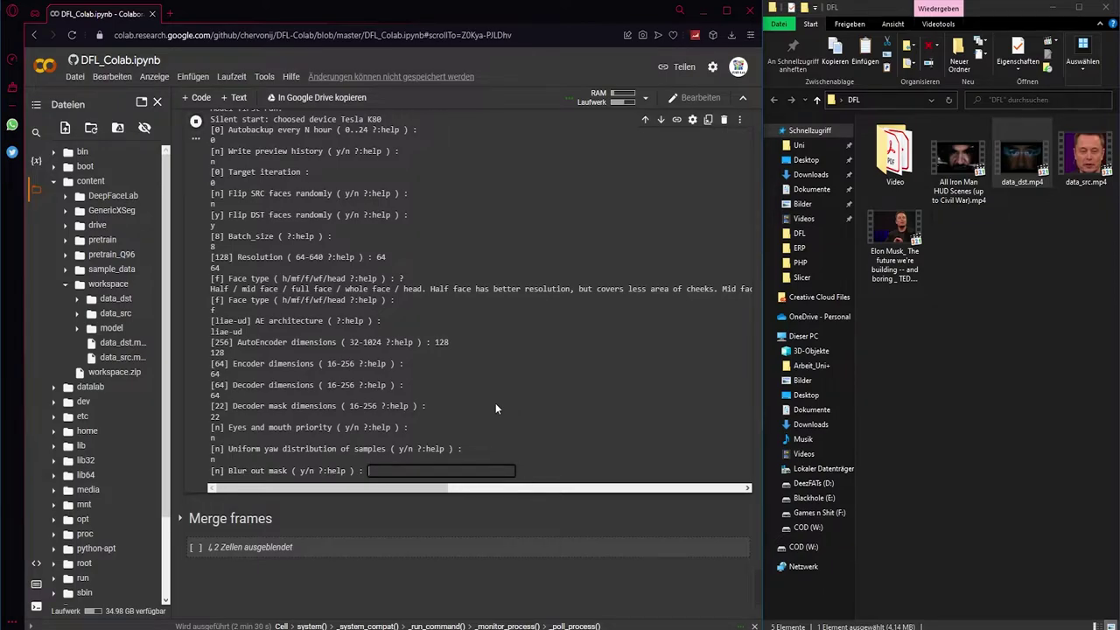
pyautogui.scroll(-3, 495, 409)
pyautogui.scroll(1, 499, 401)
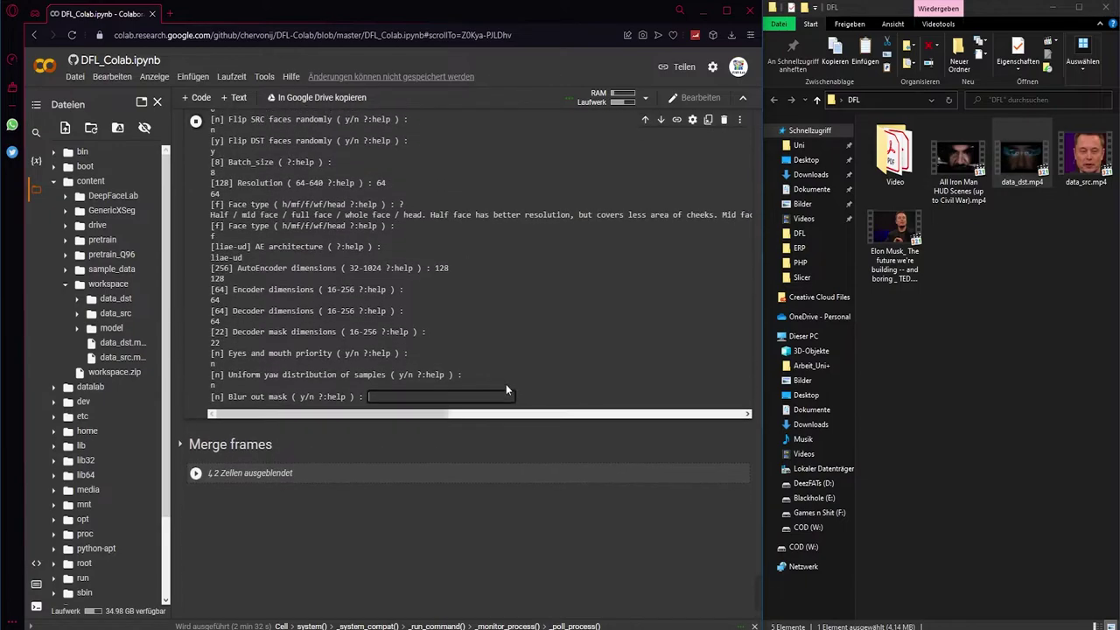
pyautogui.write('y')
pyautogui.press('Return')
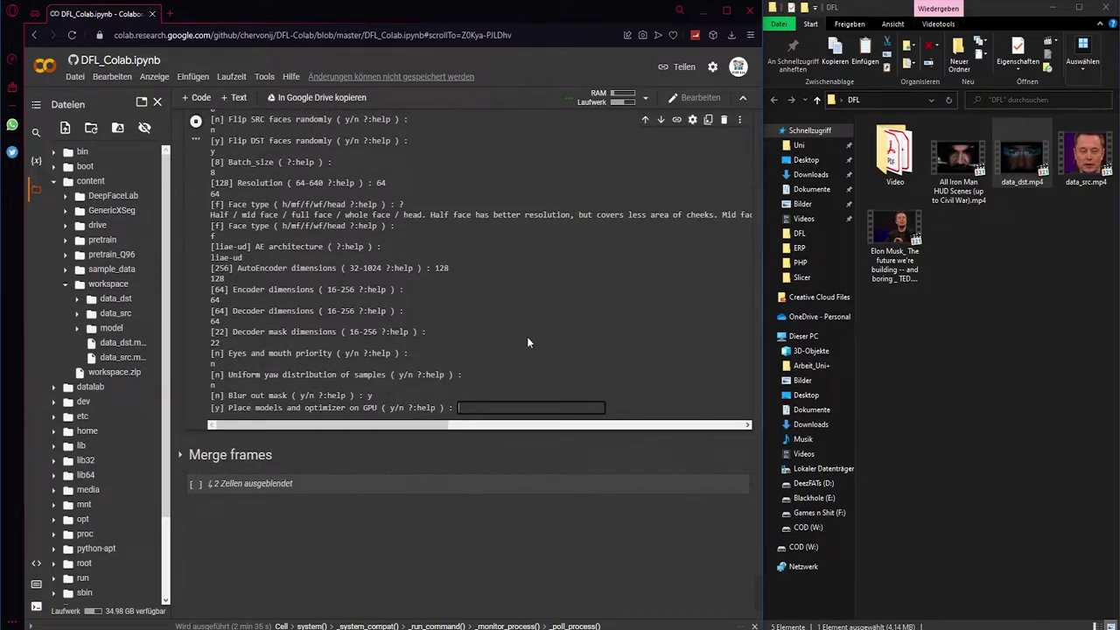
# Step: Keep models on GPU, AdaBelief on, learning rate dropout off, random warp on
pyautogui.press('Return')
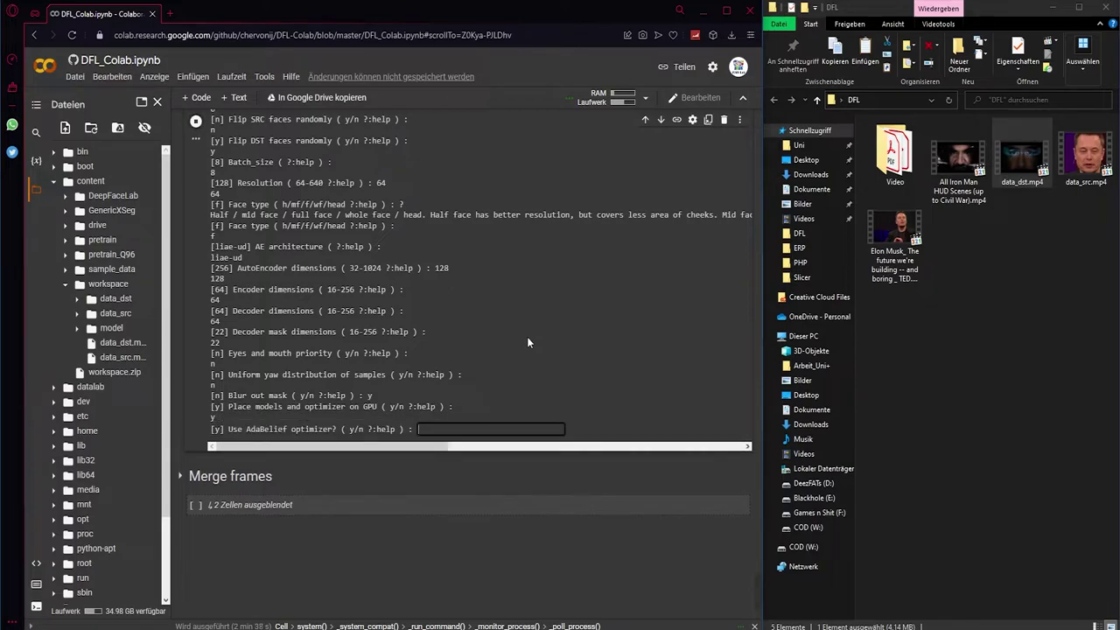
pyautogui.press('Return')
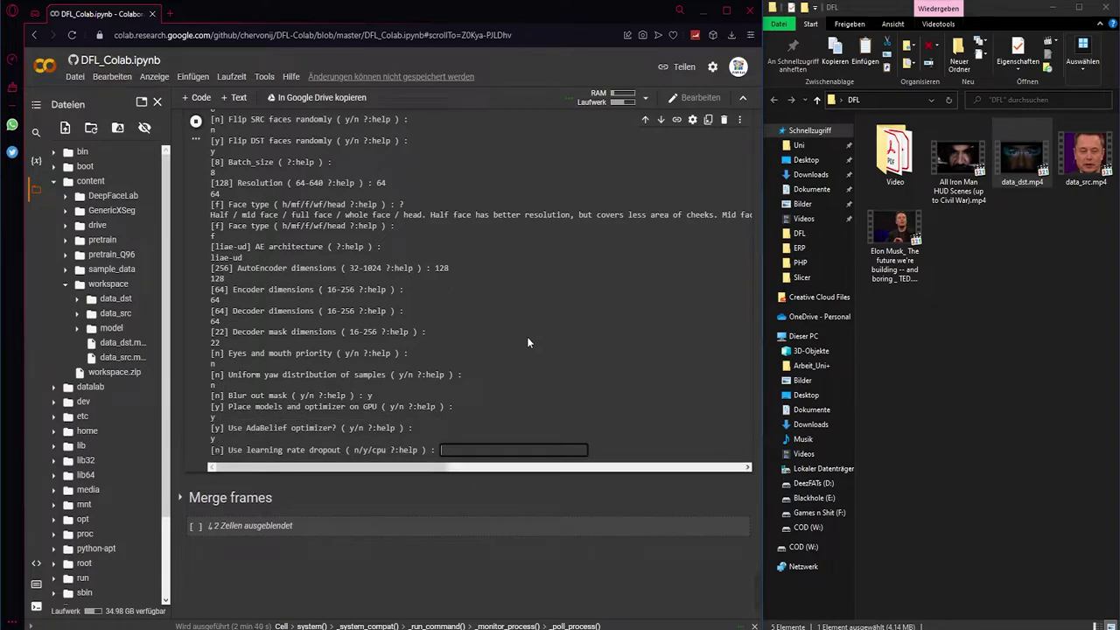
pyautogui.press('Return')
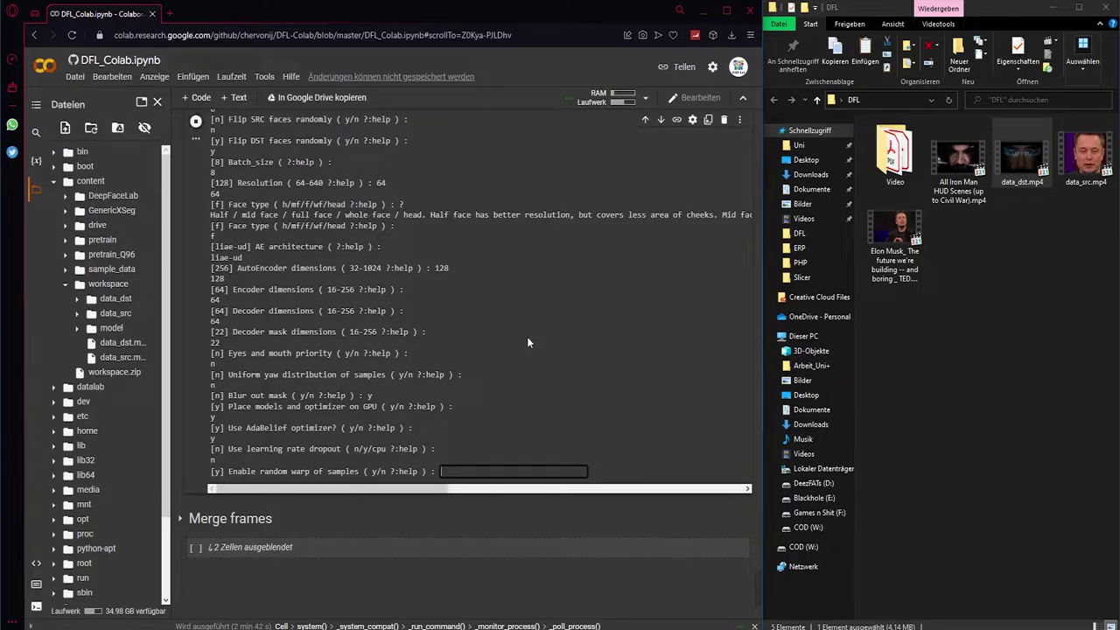
pyautogui.press('Return')
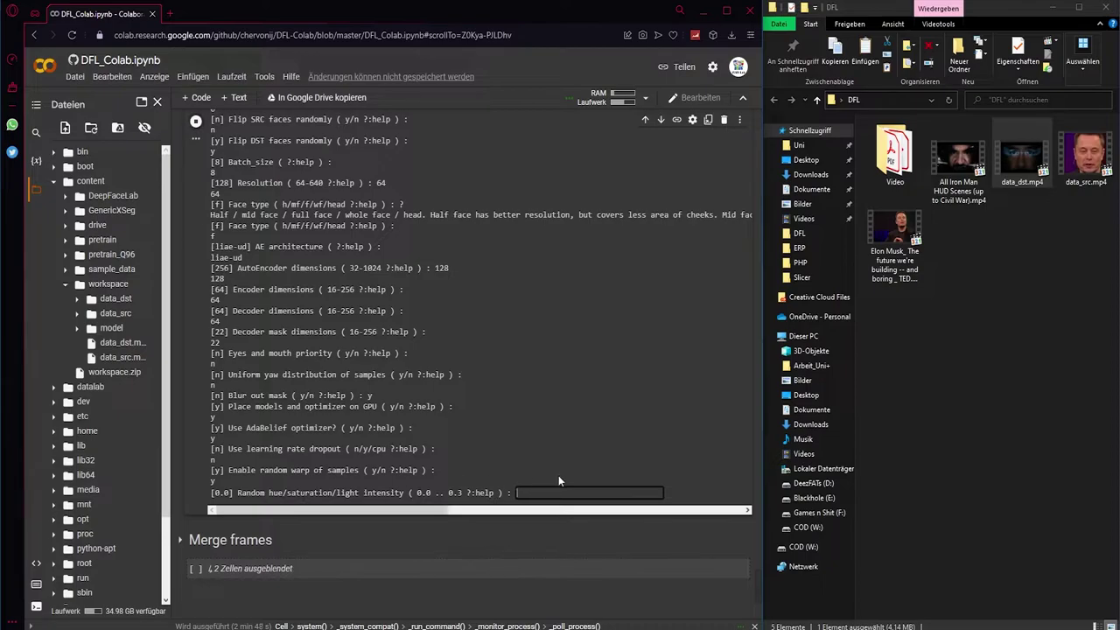
# Step: Keep hue, GAN, face and background style powers at 0.0, no colour transfer, clipping and pretraining off
pyautogui.press('Return')
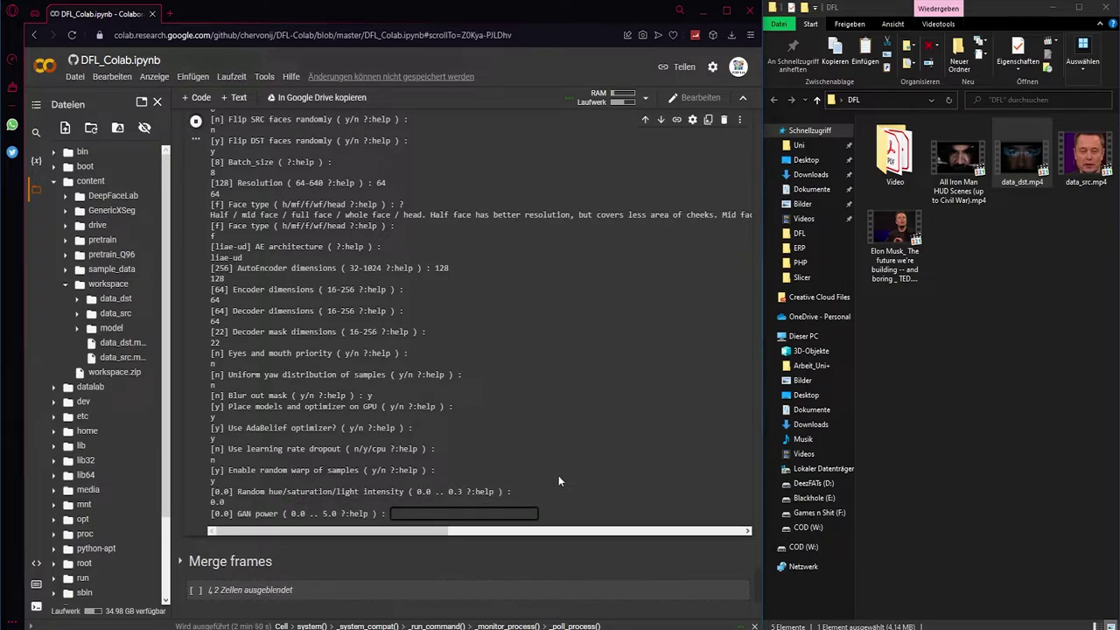
pyautogui.press('Return')
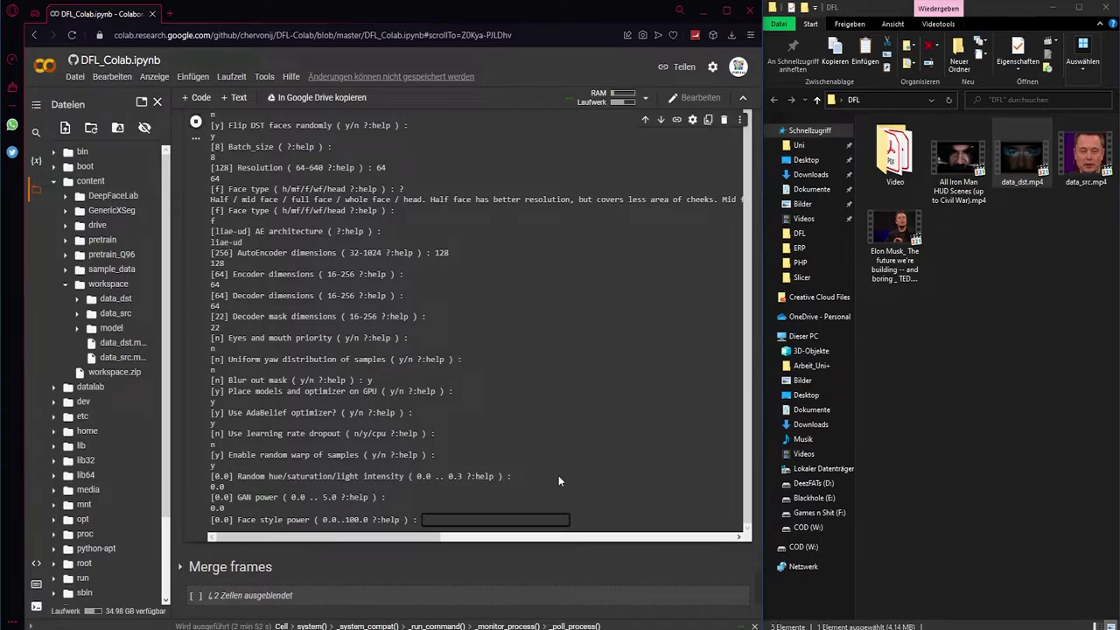
pyautogui.press('Return')
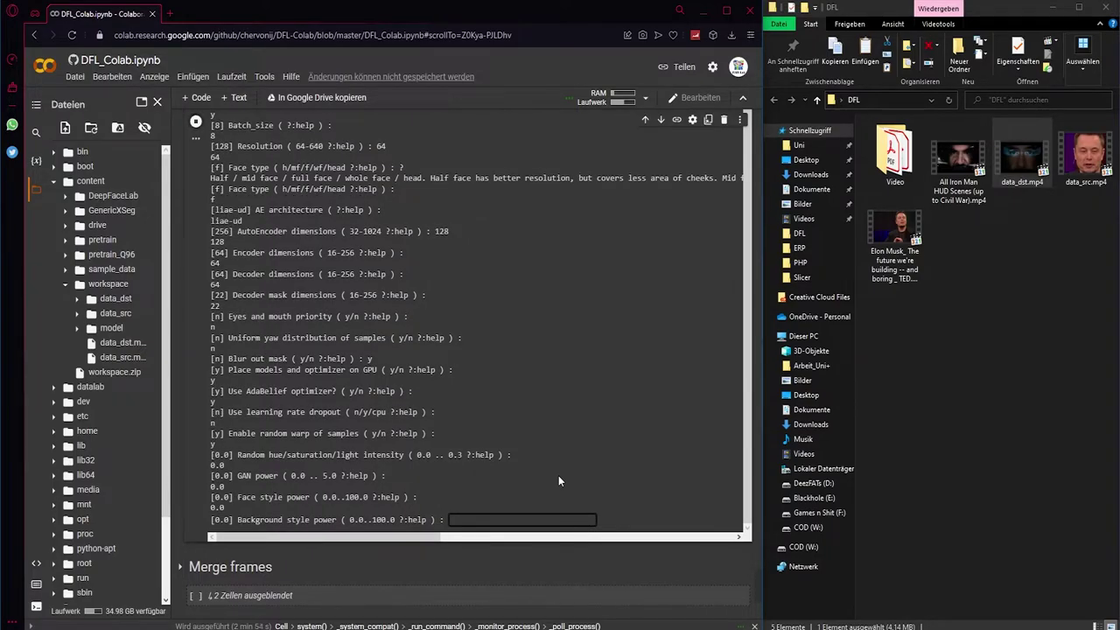
pyautogui.press('Return')
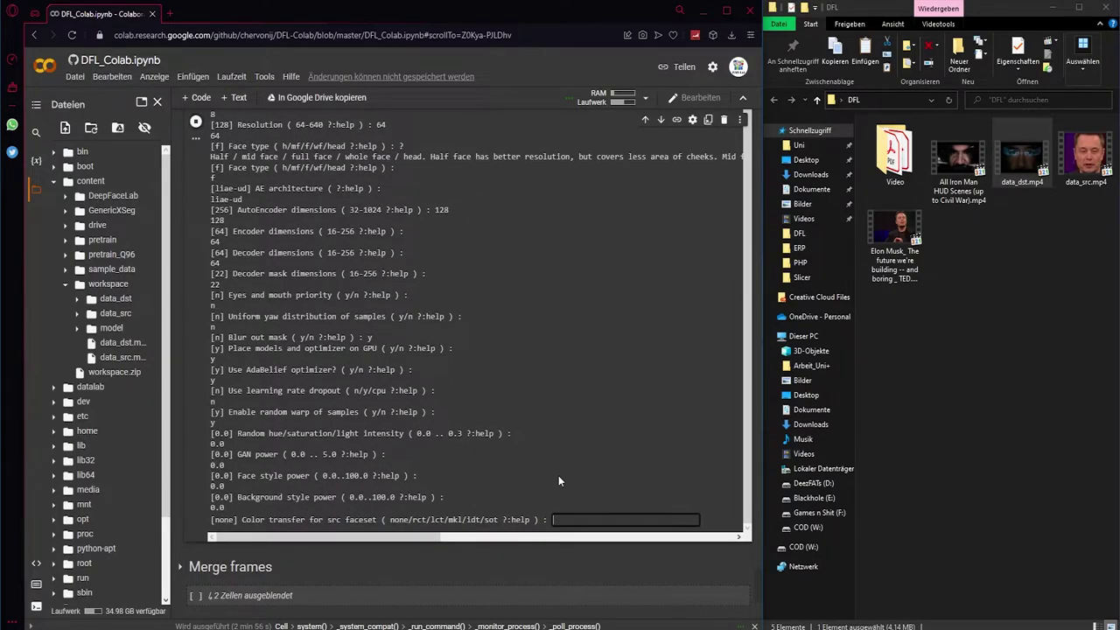
pyautogui.press('Return')
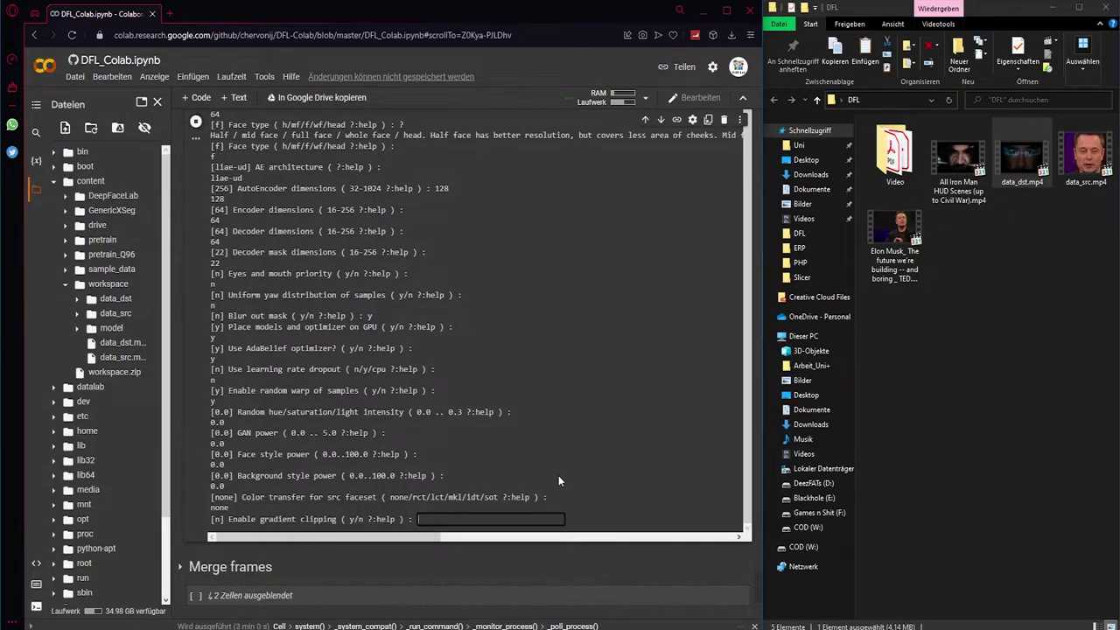
pyautogui.press('Return')
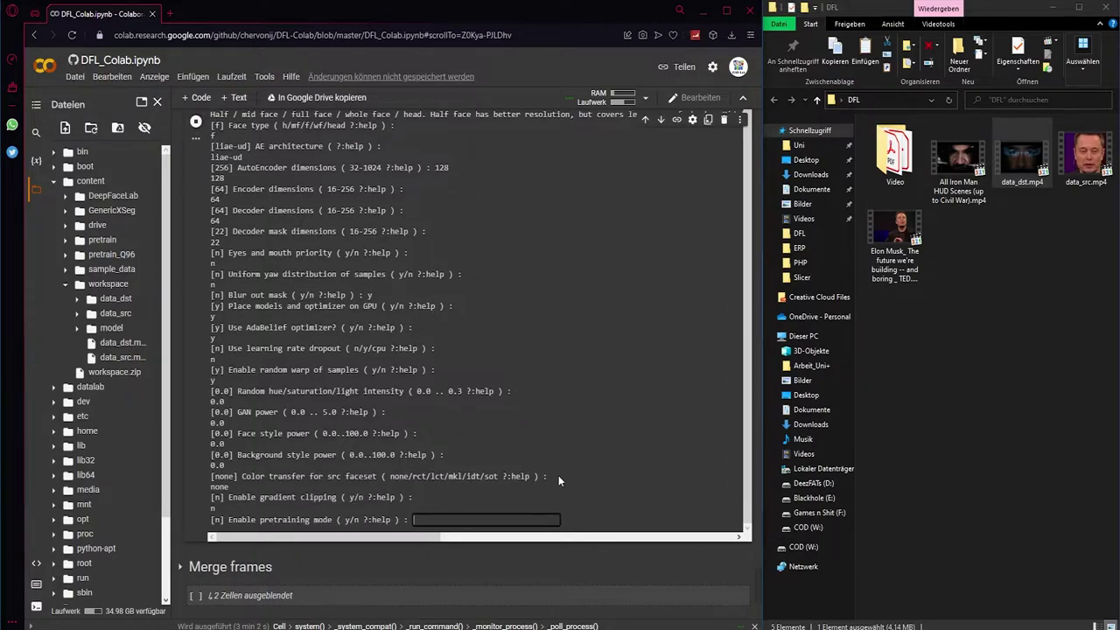
pyautogui.press('Return')
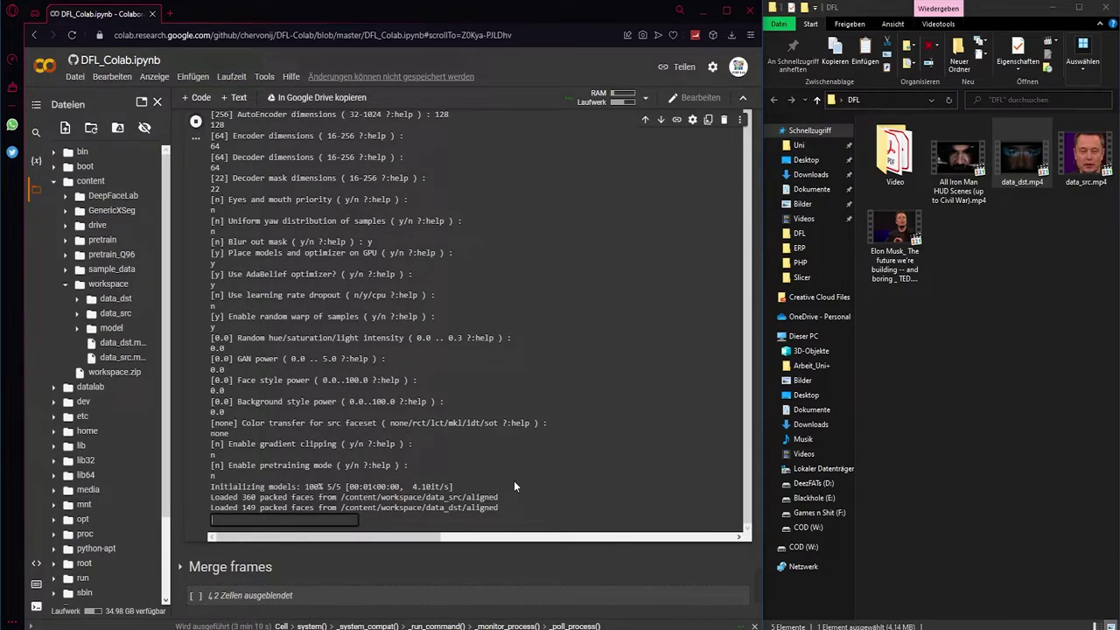
# Step: Scroll the training output to read the iteration and loss log lines
pyautogui.scroll(-1, 514, 481)
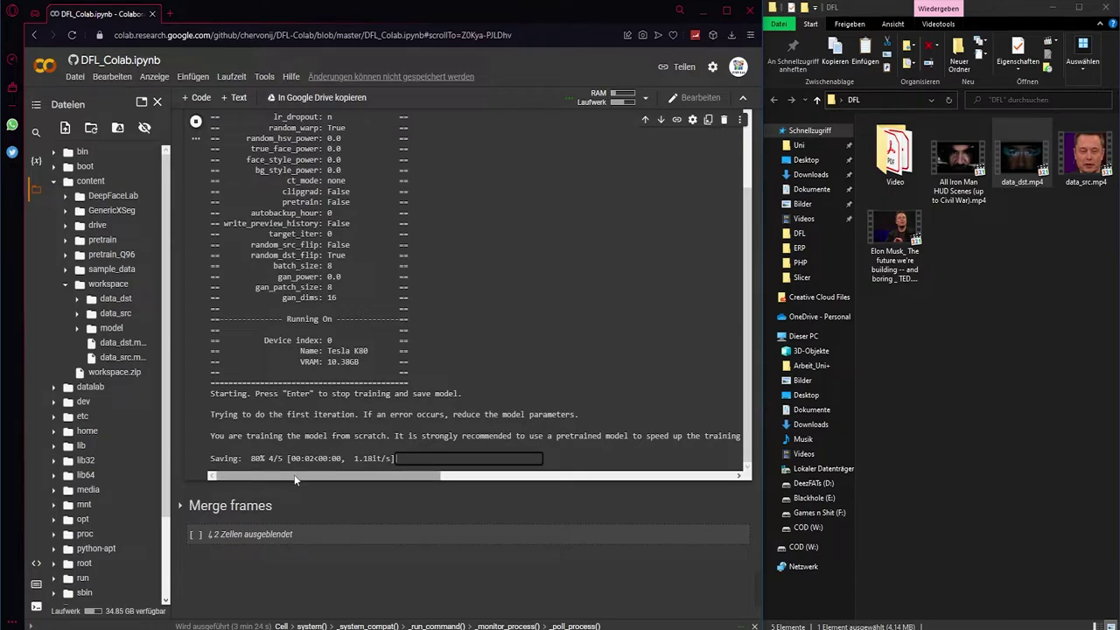
pyautogui.moveTo(295, 475); pyautogui.dragTo(382, 474)
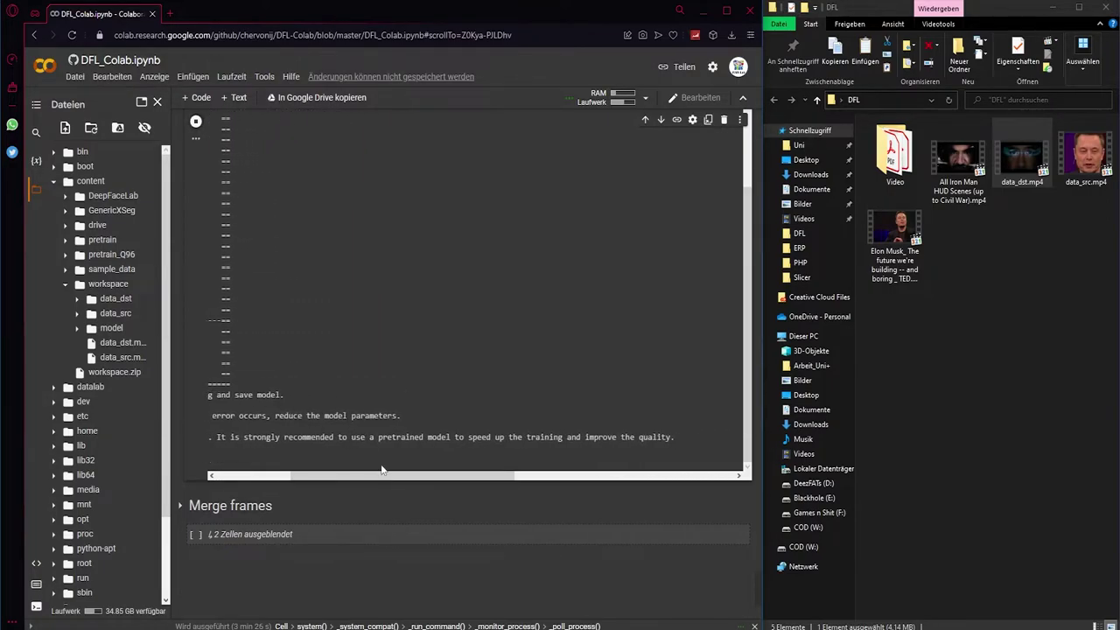
pyautogui.moveTo(483, 475); pyautogui.dragTo(329, 479)
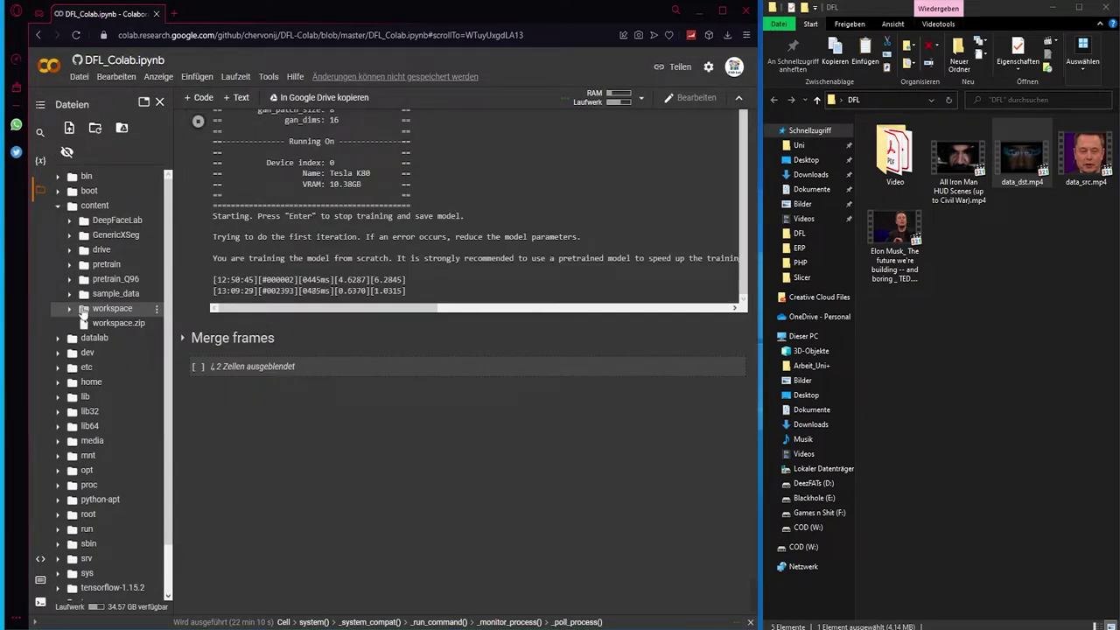
# Step: Expand workspace > model in the Files sidebar and widen it to read the model file names
pyautogui.click(70, 309)
pyautogui.click(82, 352)
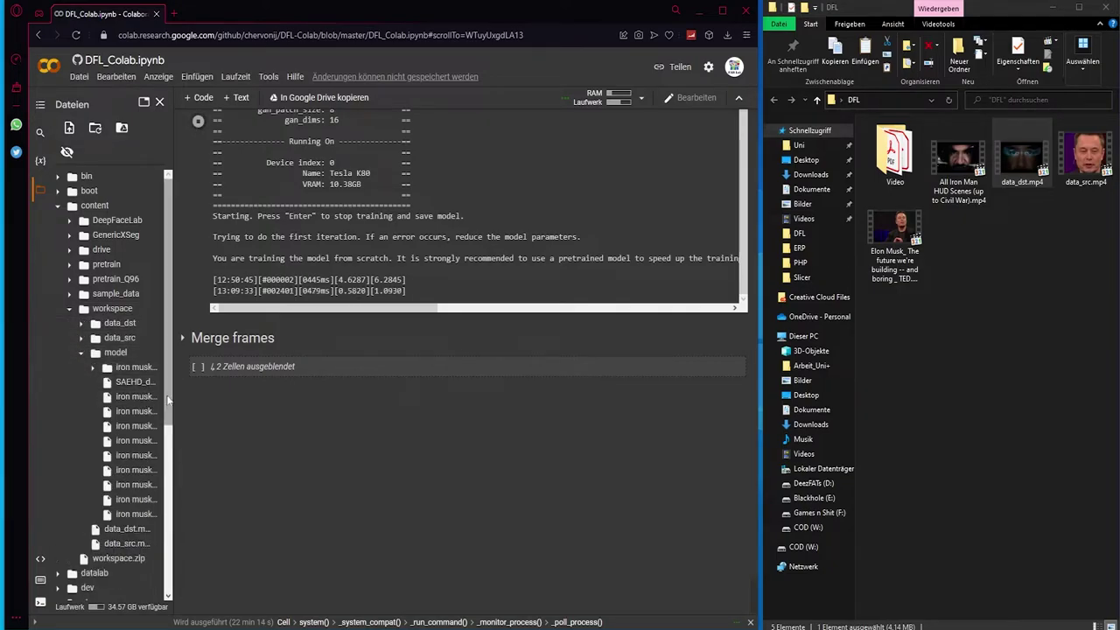
pyautogui.moveTo(172, 397); pyautogui.dragTo(326, 400)
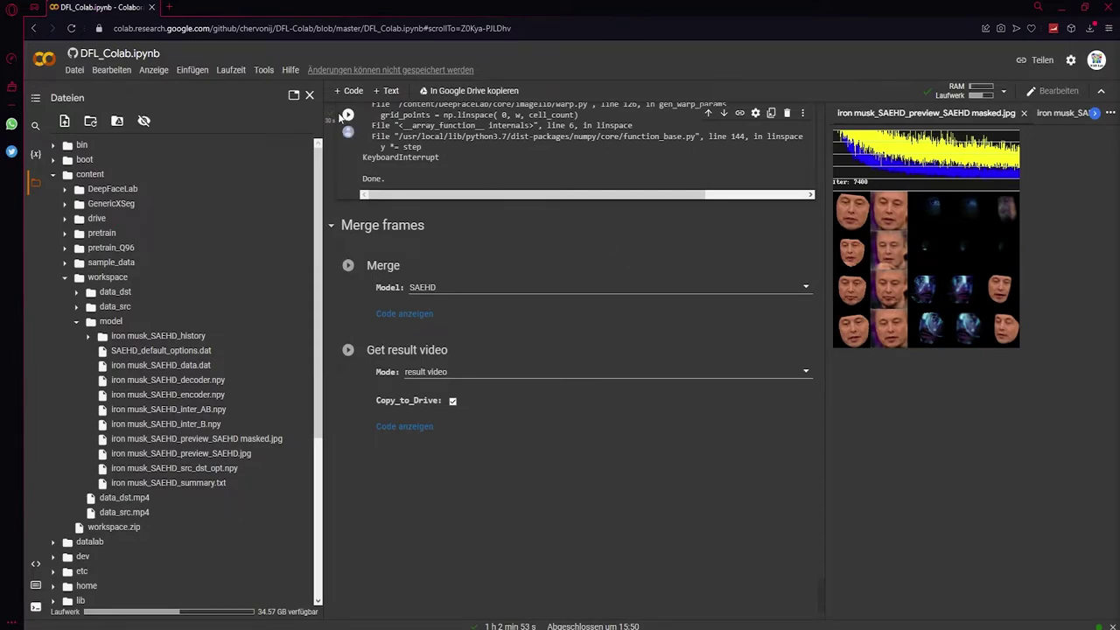
# Step: View the SAEHD masked preview image, then run the Merge cell
pyautogui.doubleClick(224, 457)
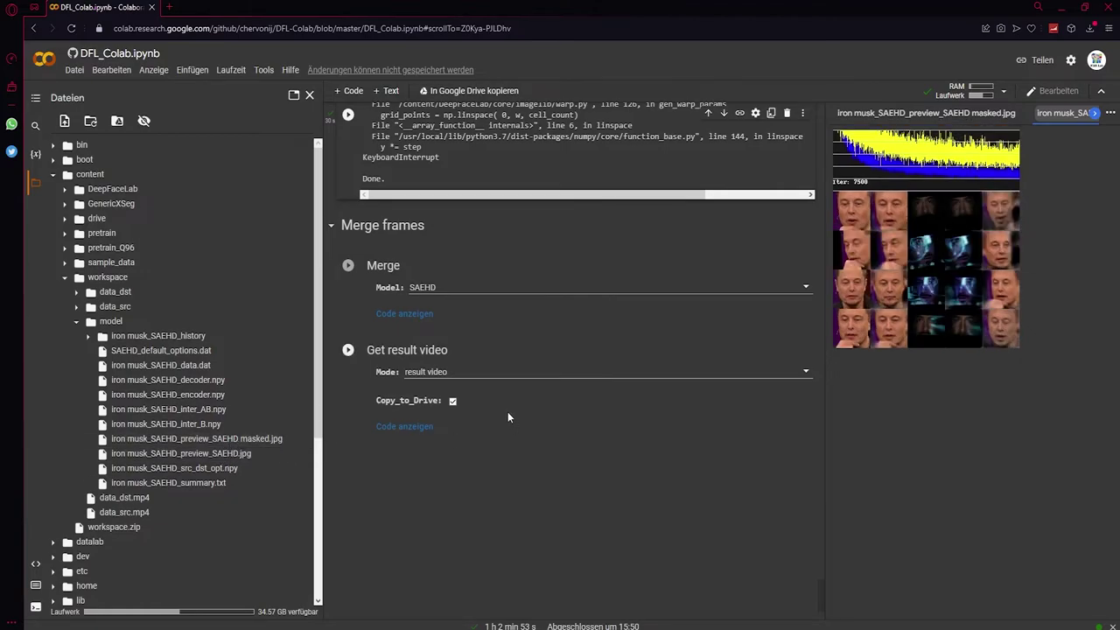
pyautogui.click(347, 267)
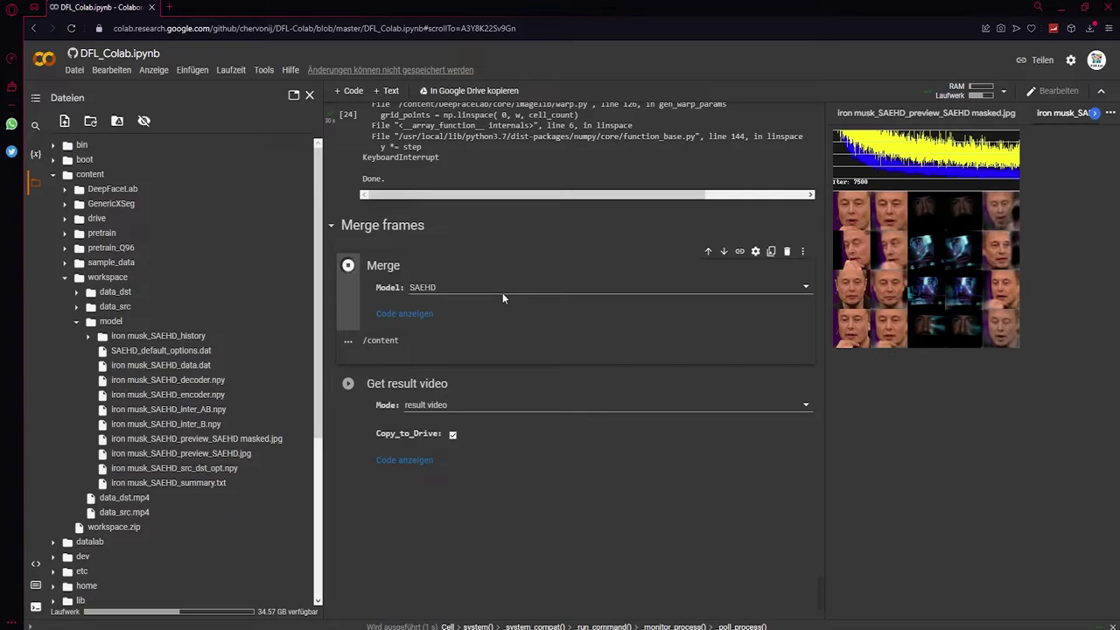
pyautogui.click(414, 325)
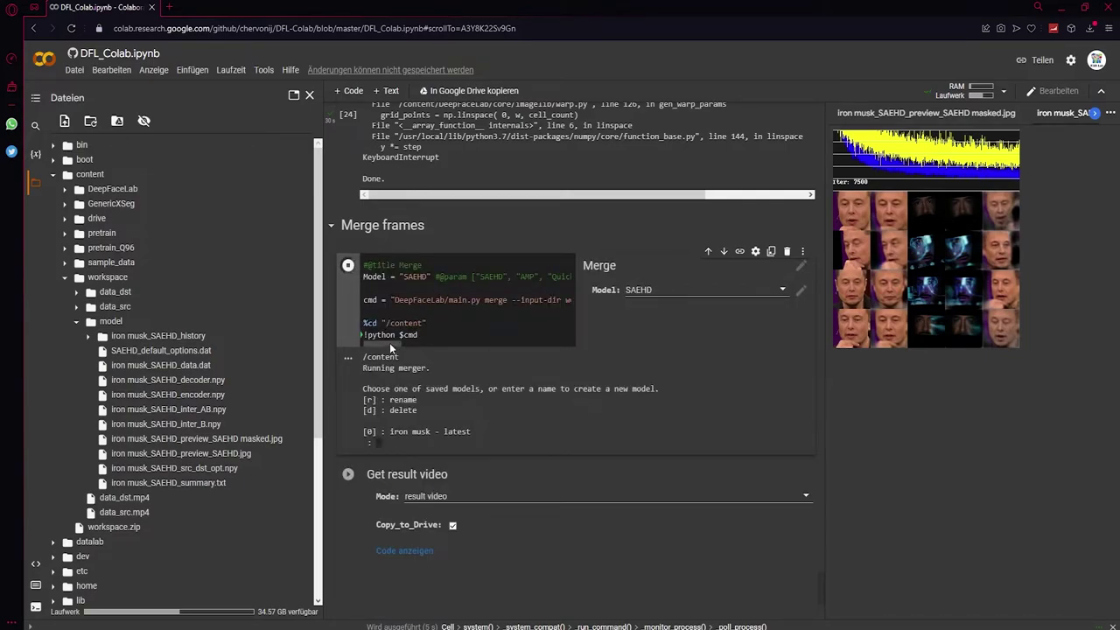
# Step: Choose model 0 (iron musk) and GPU 0, the Tesla K80, for merging
pyautogui.moveTo(390, 342); pyautogui.dragTo(448, 341)
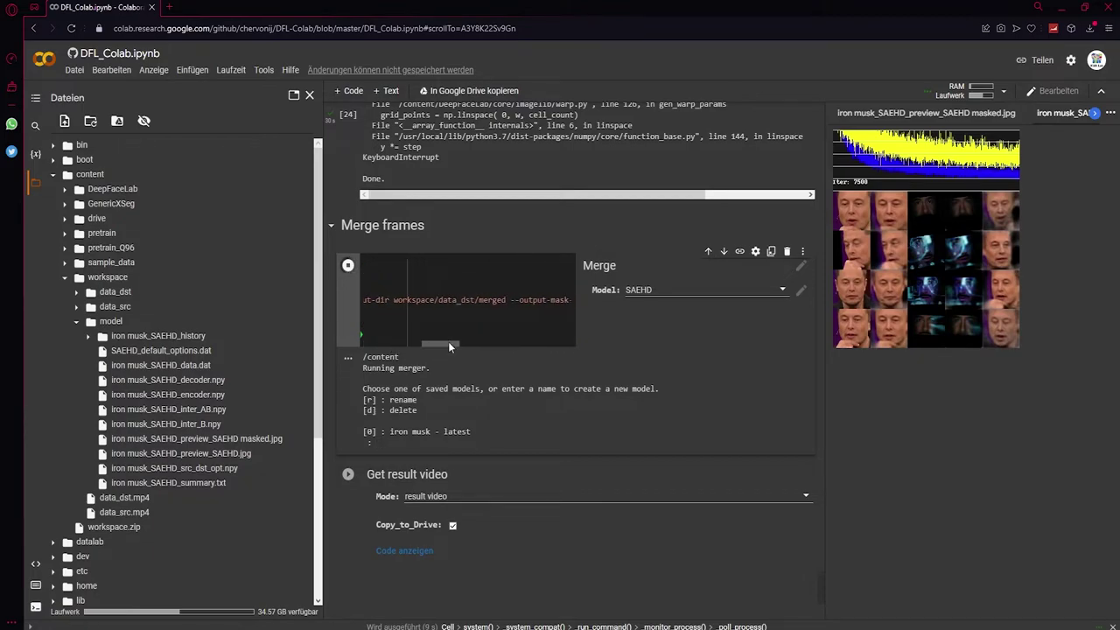
pyautogui.moveTo(447, 341); pyautogui.dragTo(357, 350)
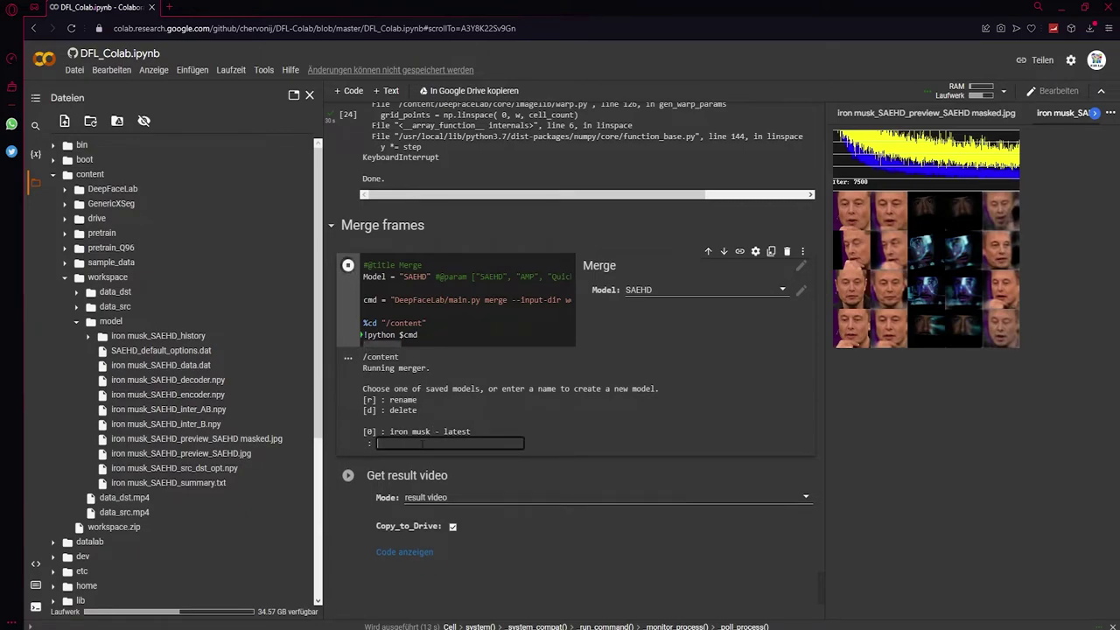
pyautogui.write('0')
pyautogui.press('Return')
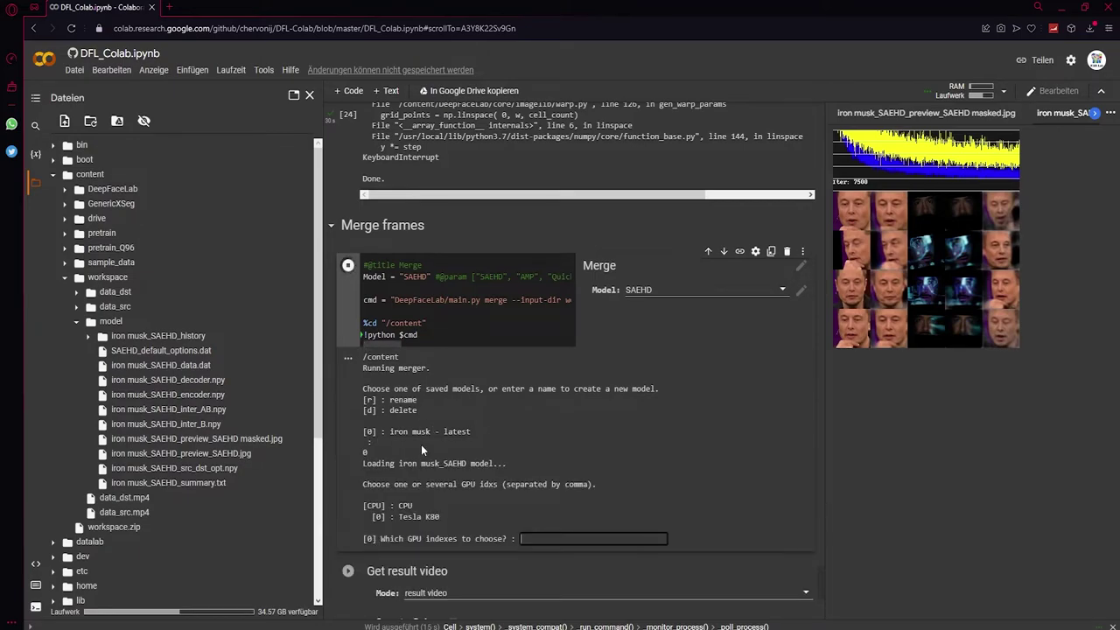
pyautogui.write('0')
pyautogui.press('Return')
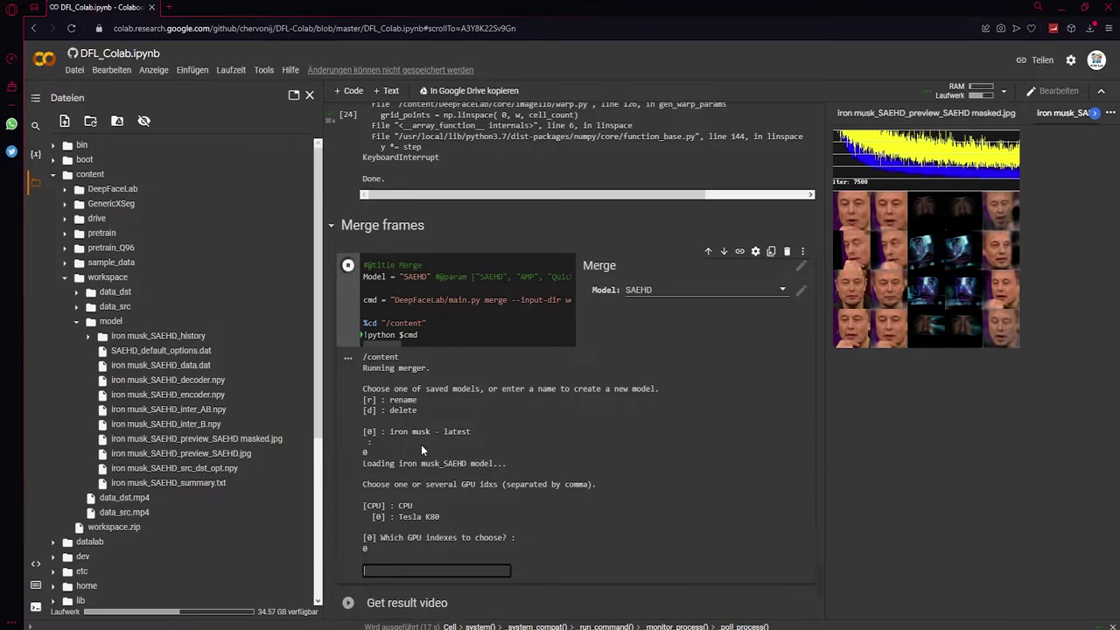
pyautogui.scroll(-3, 506, 437)
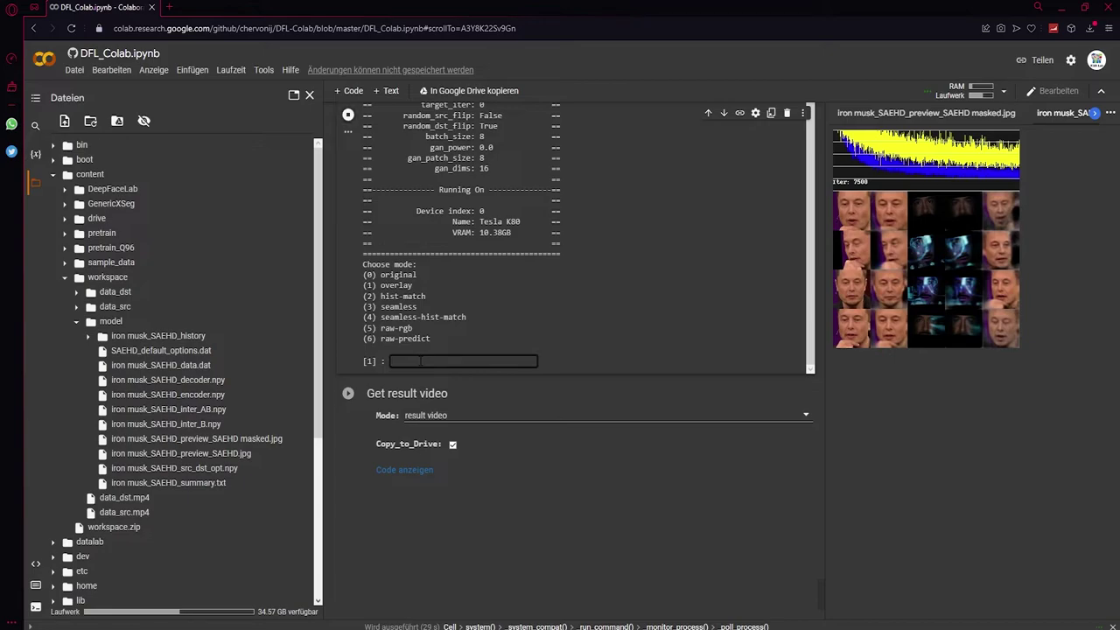
# Step: Choose the overlay merge mode and the dst mask mode
pyautogui.write('1')
pyautogui.press('Return')
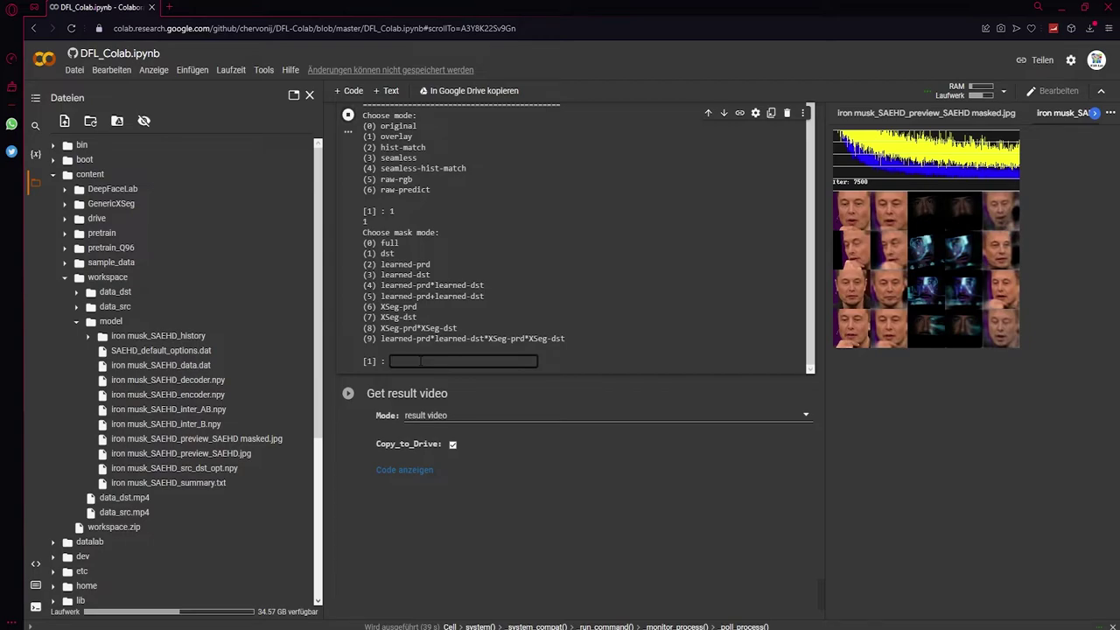
pyautogui.write('1')
pyautogui.press('Return')
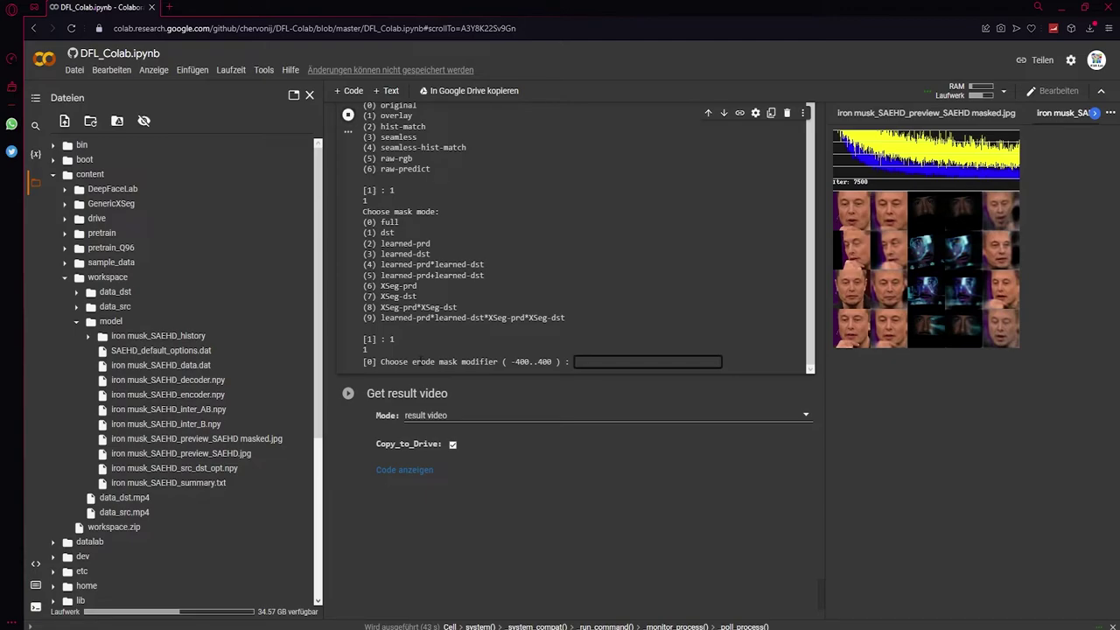
# Step: Set erode 0, blur mask 20, motion blur 5, and keep the default face scale 0
pyautogui.press('Return')
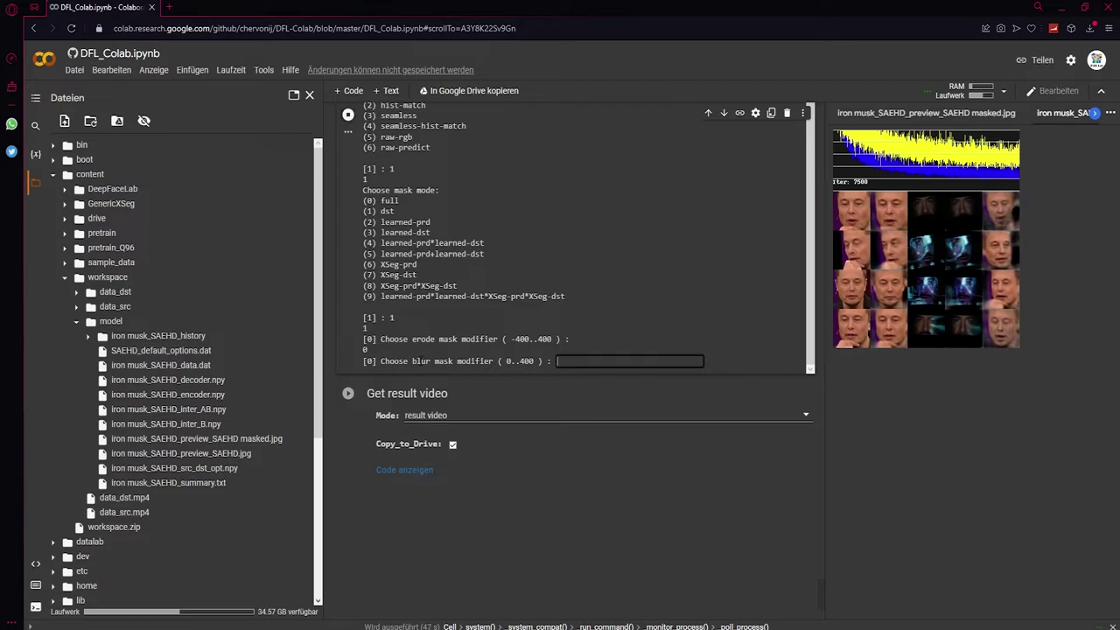
pyautogui.write('20')
pyautogui.press('Return')
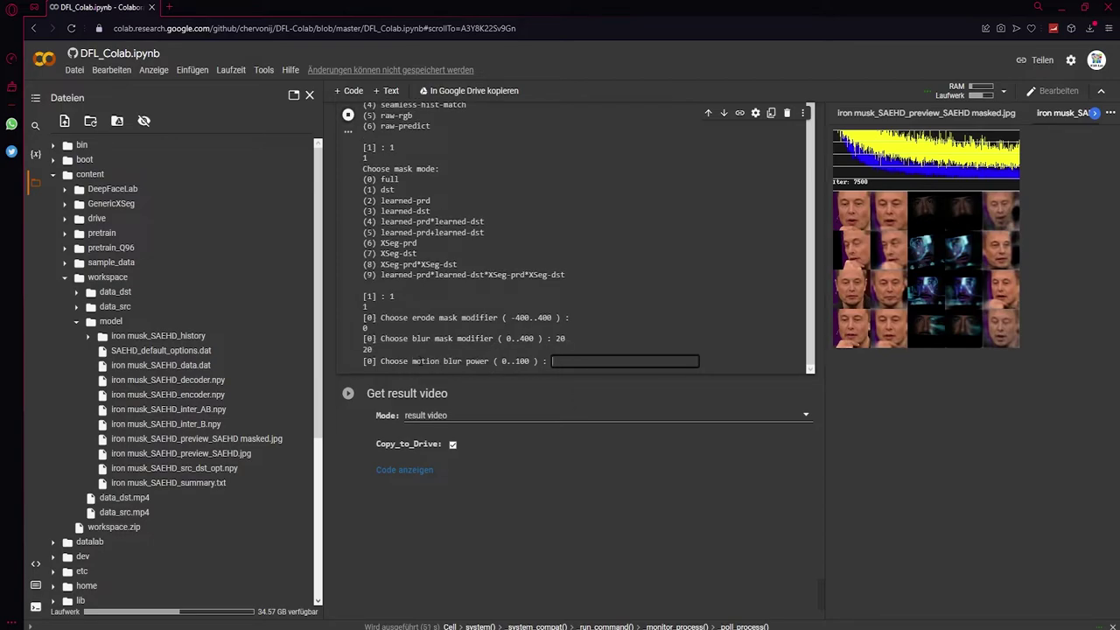
pyautogui.write('5')
pyautogui.press('Return')
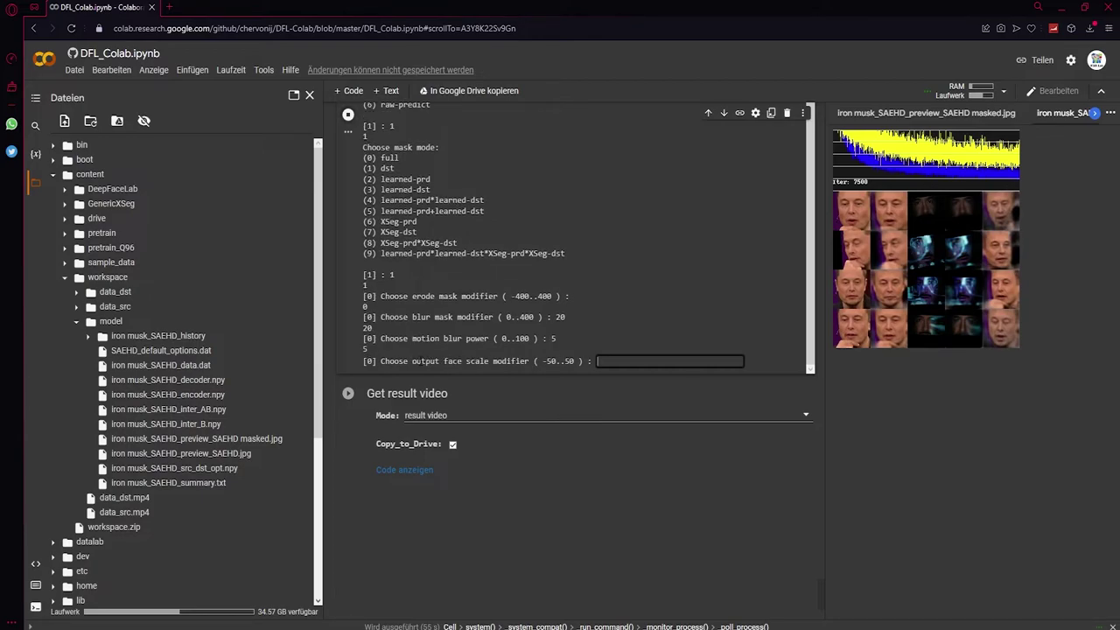
pyautogui.press('Return')
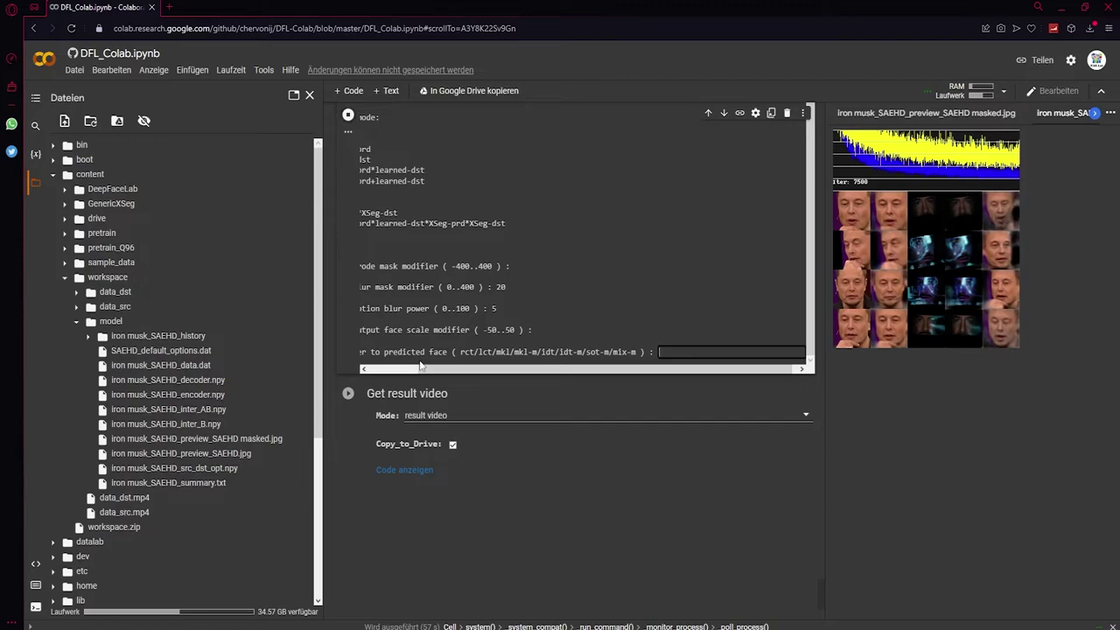
# Step: Check the colour transfer help, then keep the default colour transfer
pyautogui.moveTo(420, 367); pyautogui.dragTo(378, 369)
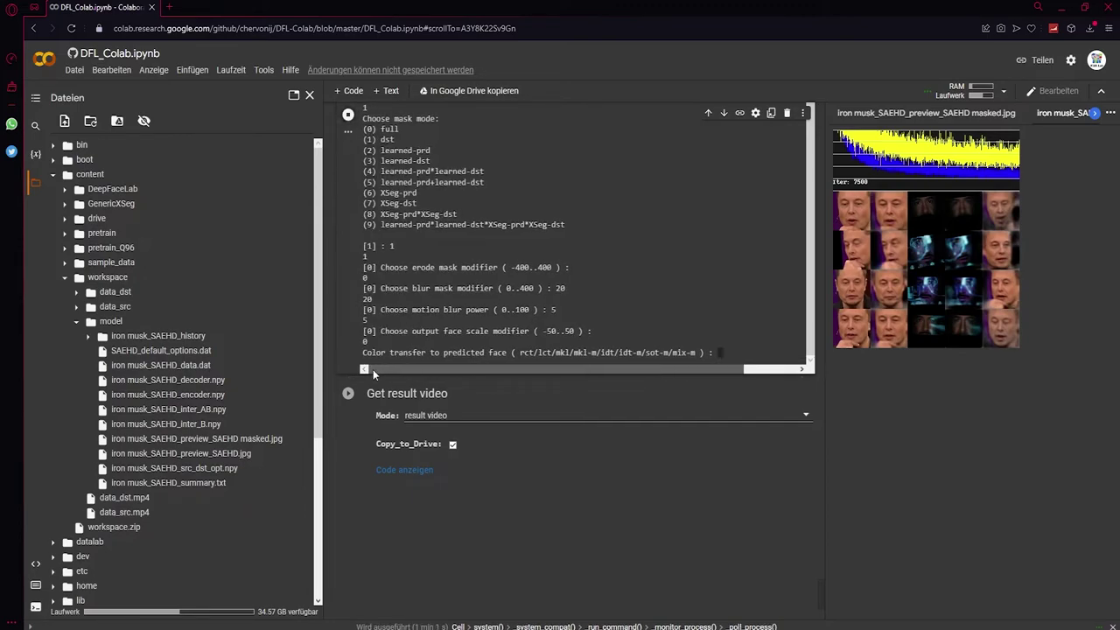
pyautogui.moveTo(373, 369)
pyautogui.mouseDown()
pyautogui.moveTo(404, 369)
pyautogui.moveTo(369, 370)
pyautogui.mouseUp()
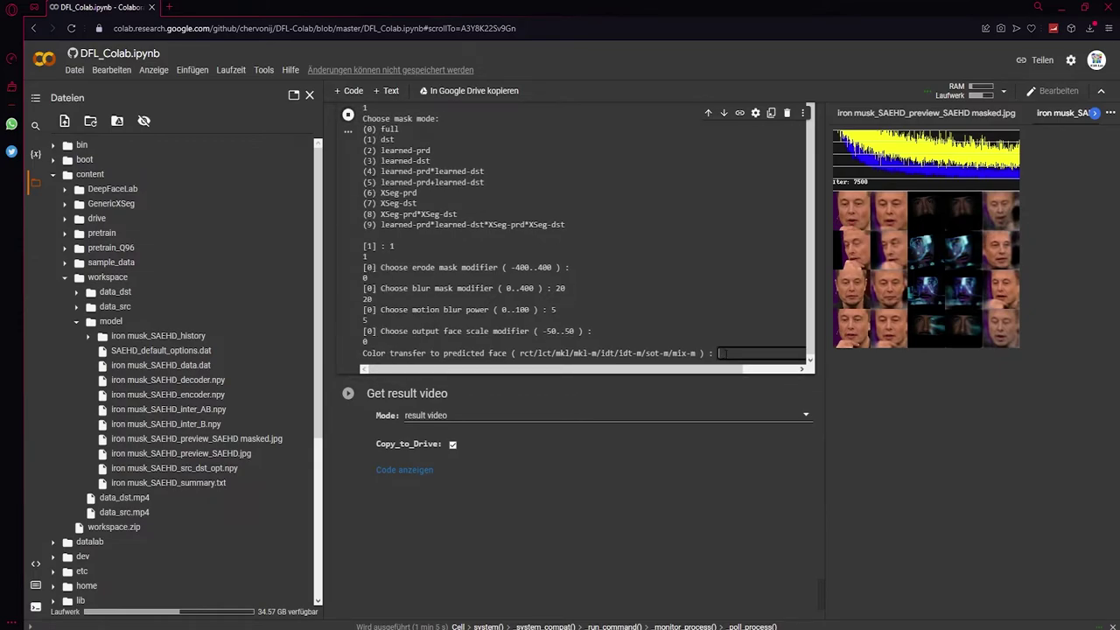
pyautogui.write('?')
pyautogui.press('Return')
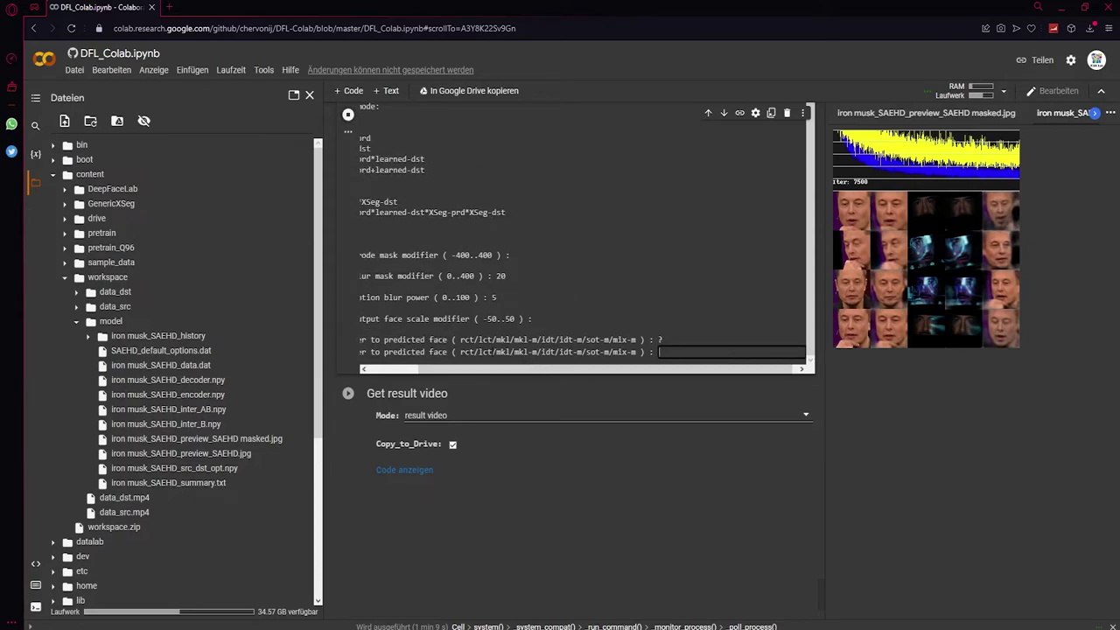
pyautogui.moveTo(411, 369); pyautogui.dragTo(394, 367)
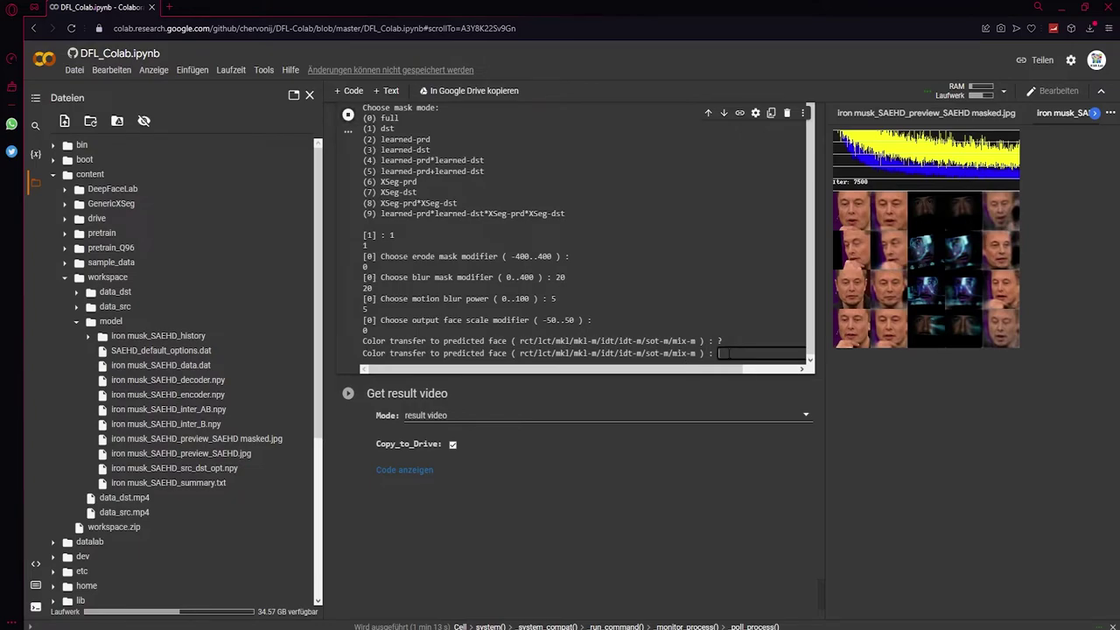
pyautogui.press('Return')
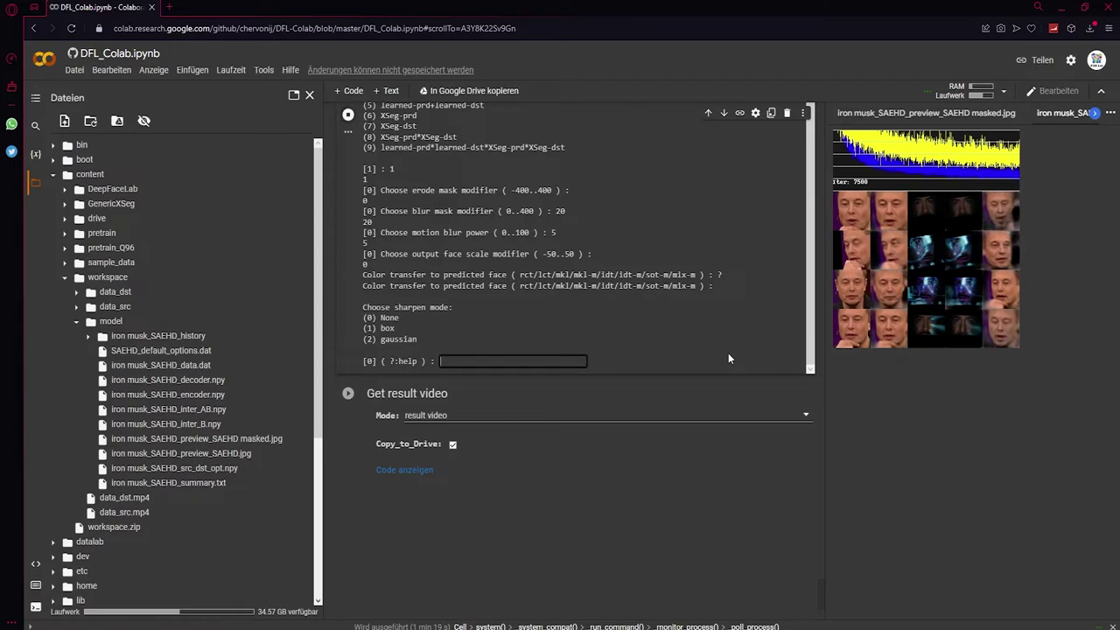
# Step: Choose gaussian sharpening with an amount of -5
pyautogui.write('2')
pyautogui.press('Return')
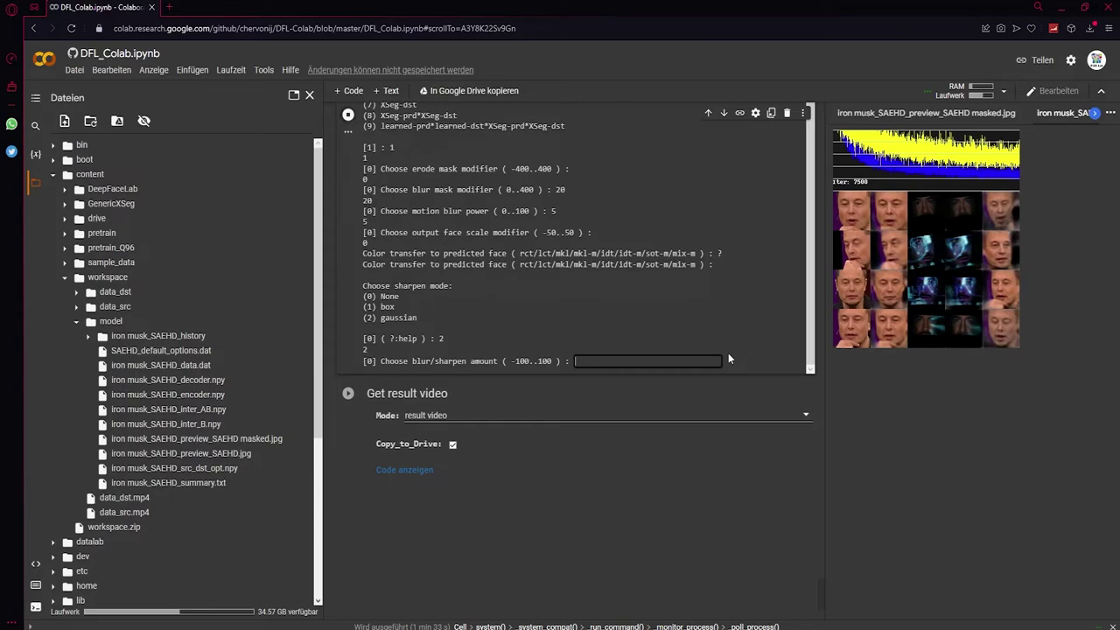
pyautogui.write('5')
pyautogui.press('Return')
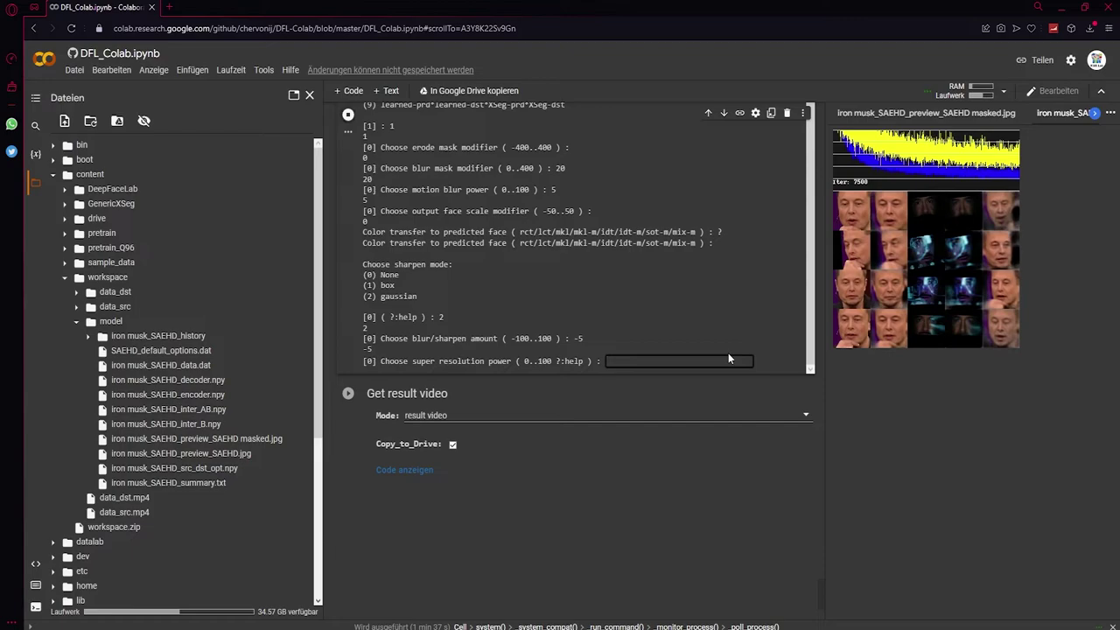
# Step: Leave the super resolution, denoise, bicubic rescale and colour degrade powers at 0
pyautogui.press('Return')
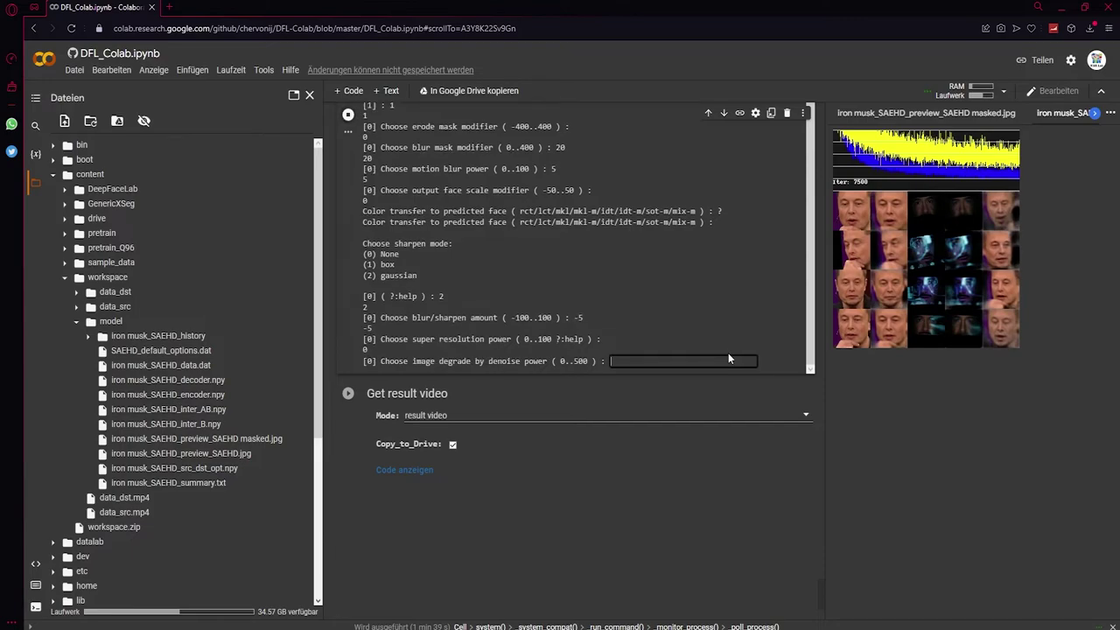
pyautogui.press('Return')
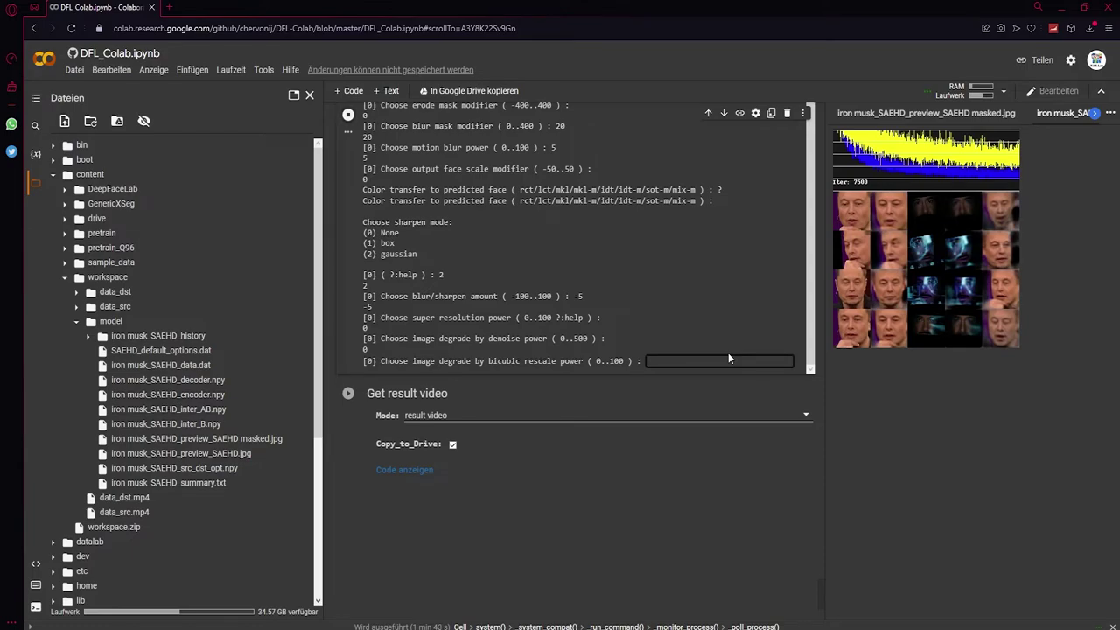
pyautogui.press('Return')
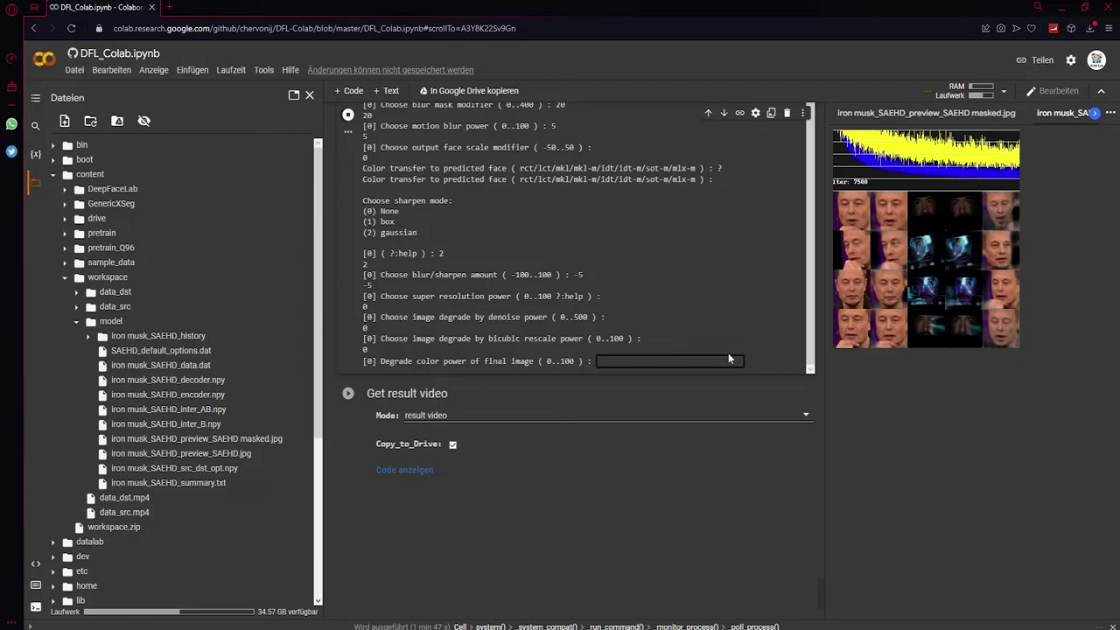
pyautogui.press('Return')
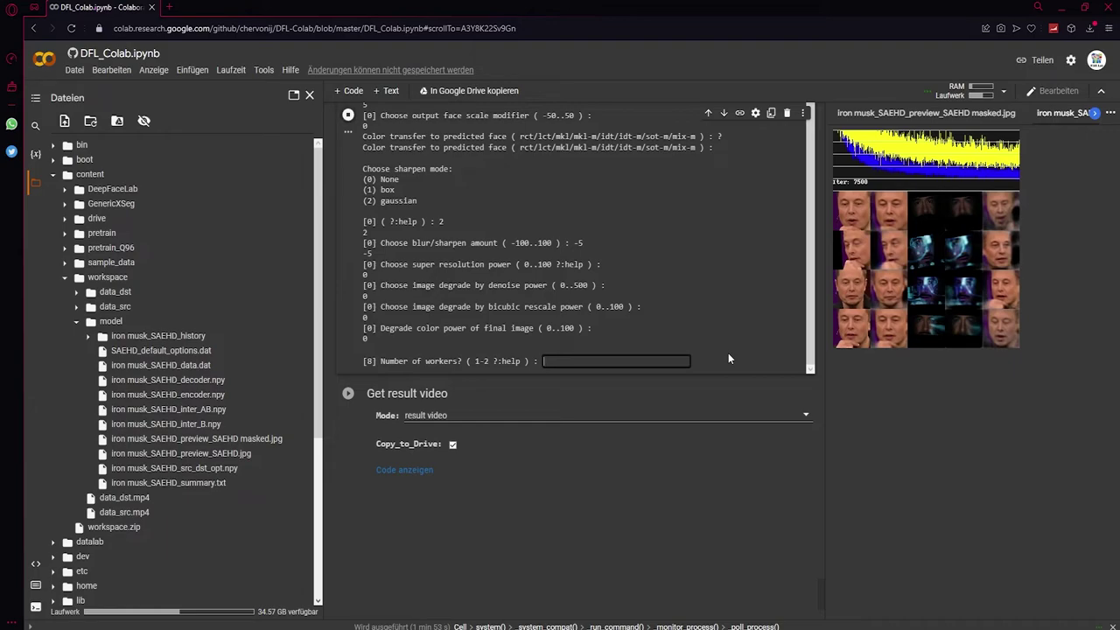
# Step: Review the worker-count help, then set 2 workers to start merging
pyautogui.write('?')
pyautogui.press('Return')
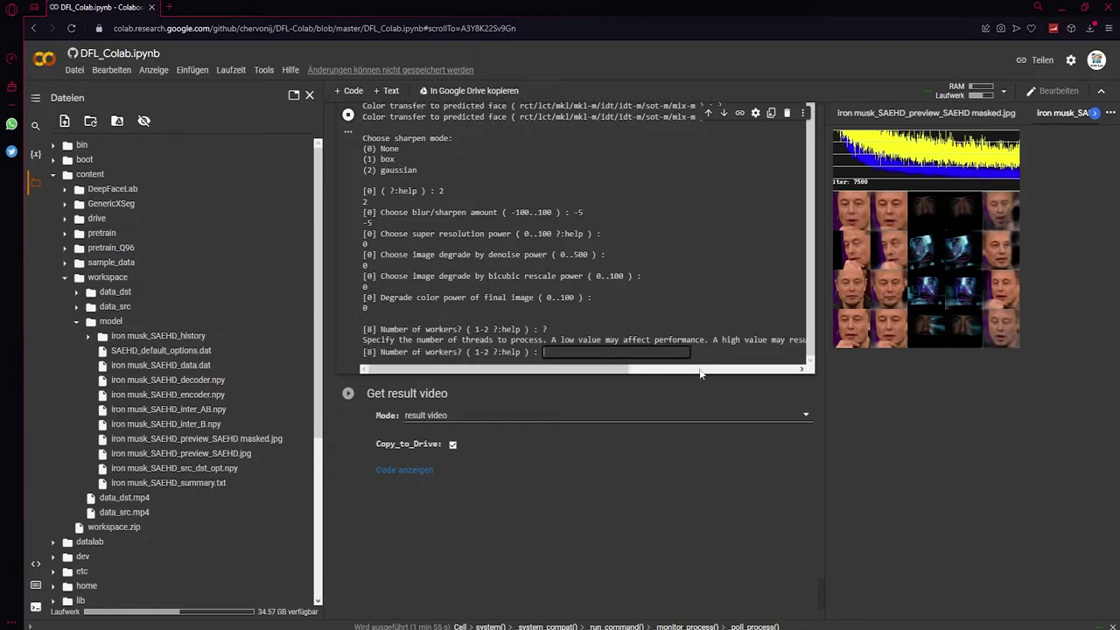
pyautogui.moveTo(475, 373); pyautogui.dragTo(648, 373)
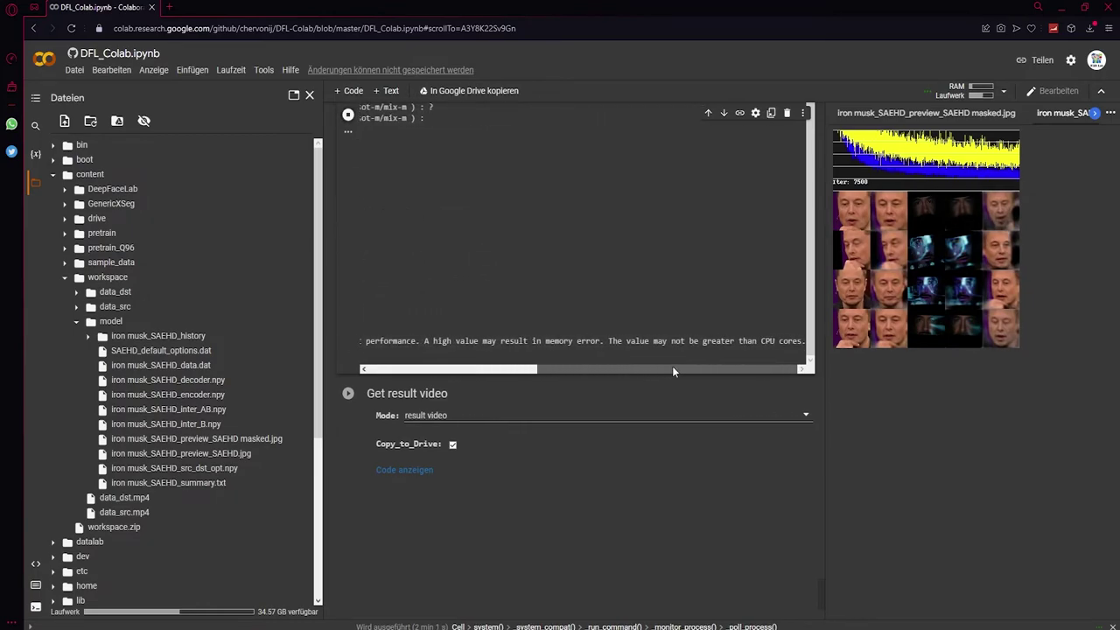
pyautogui.moveTo(672, 371); pyautogui.dragTo(461, 374)
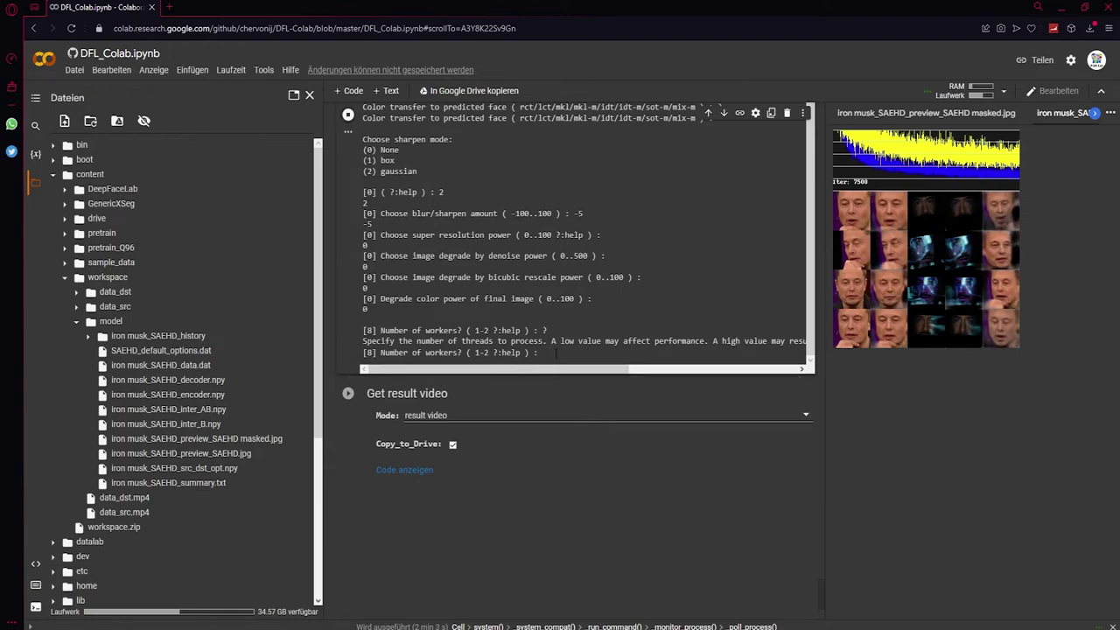
pyautogui.click(555, 353)
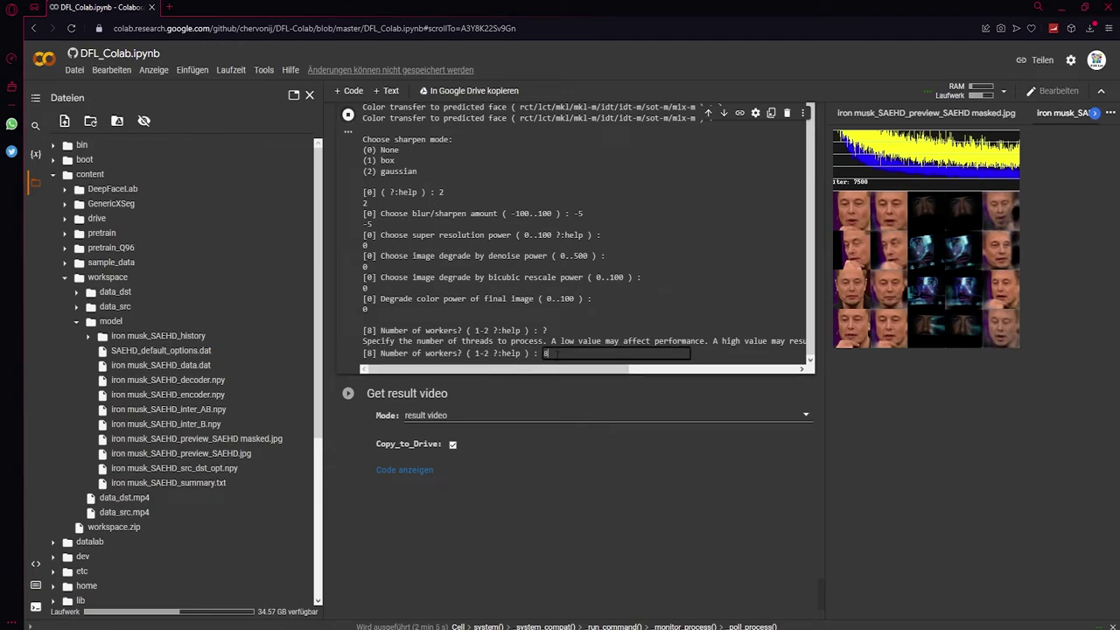
pyautogui.write('2')
pyautogui.press('Return')
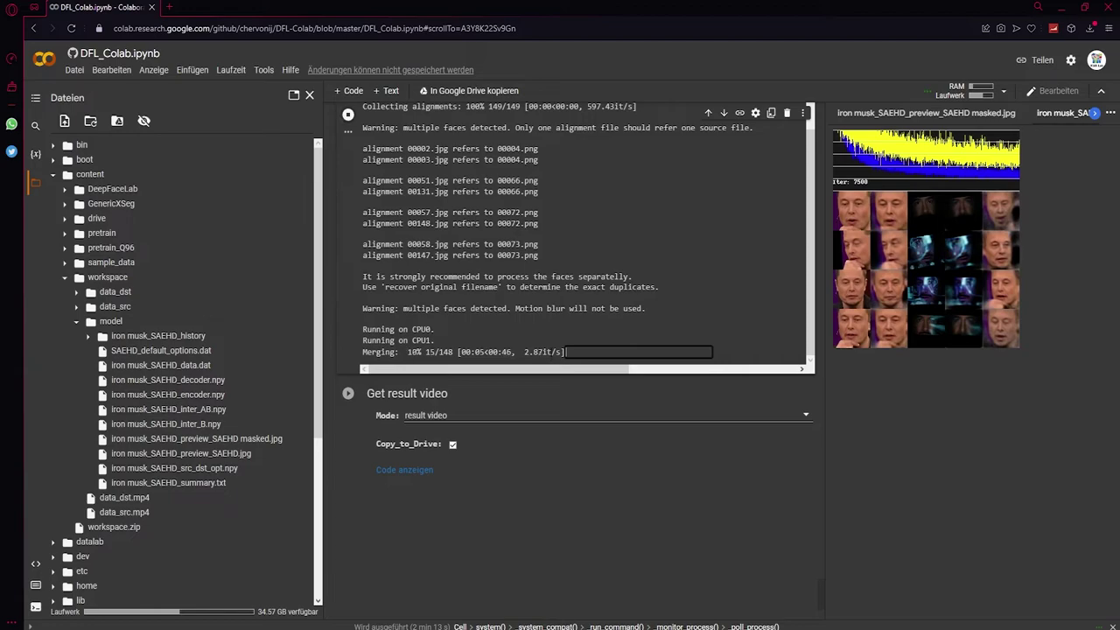
# Step: Wait for merging to reach 148/148 frames, and keep 'result video' as the Get result video mode
pyautogui.moveTo(510, 310); pyautogui.dragTo(363, 106)
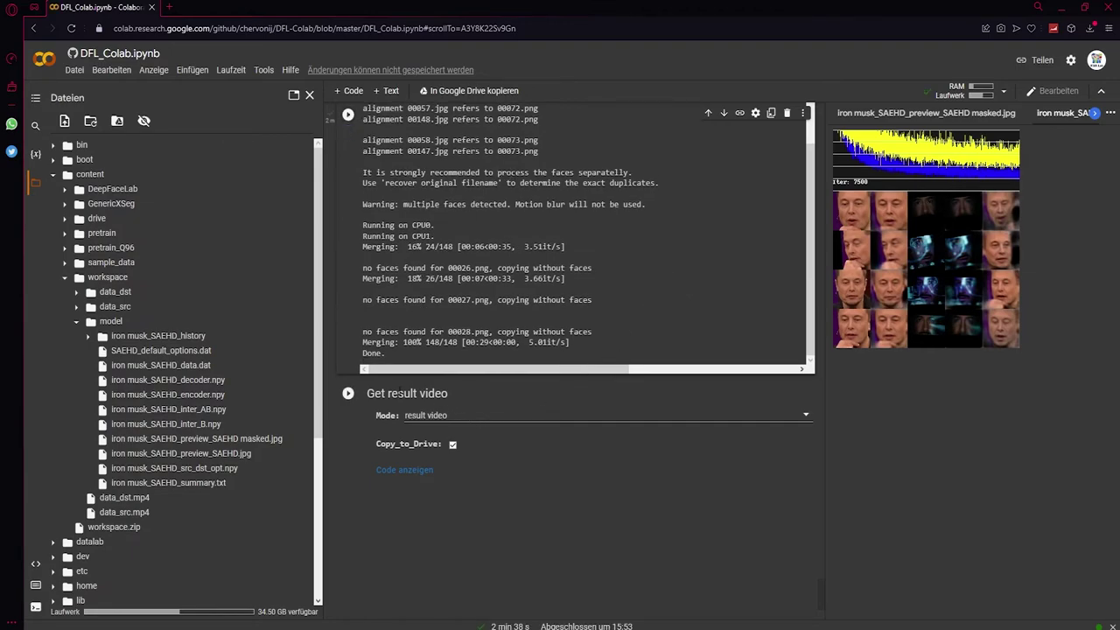
pyautogui.click(436, 416)
pyautogui.click(437, 426)
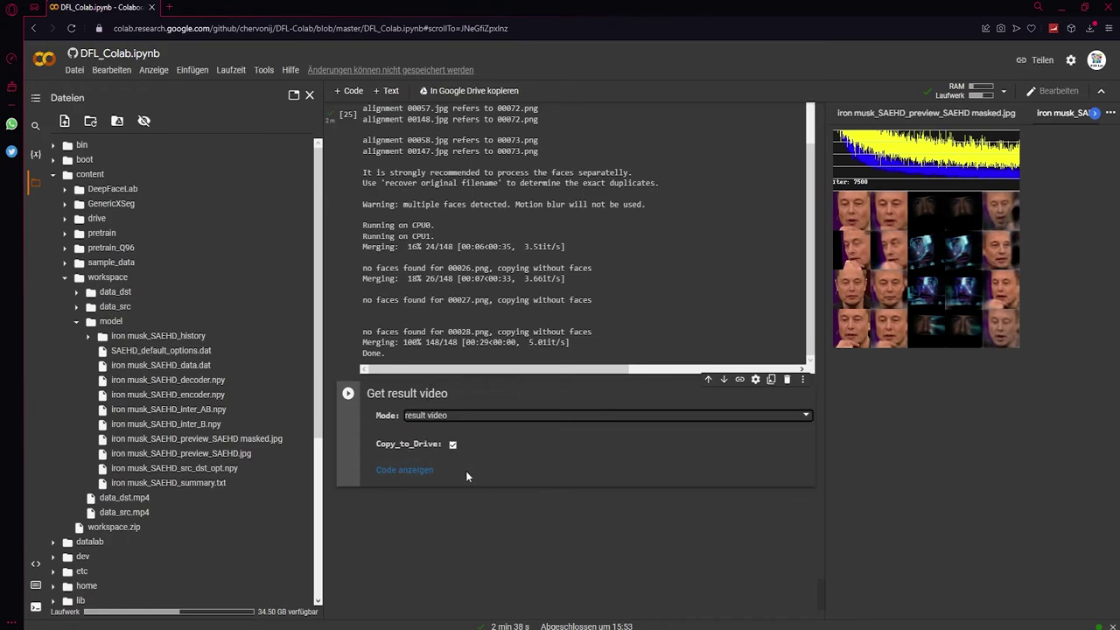
# Step: Run the Get result video cell and get ready to answer the output bitrate prompt
pyautogui.hotkey('ctrl', 'Return')
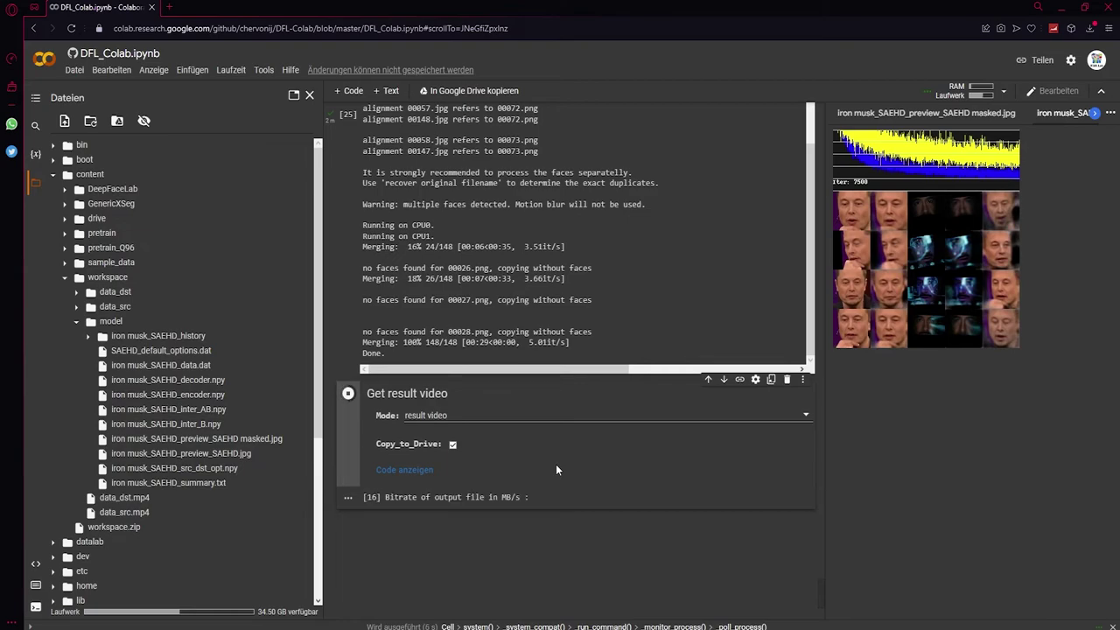
pyautogui.click(511, 497)
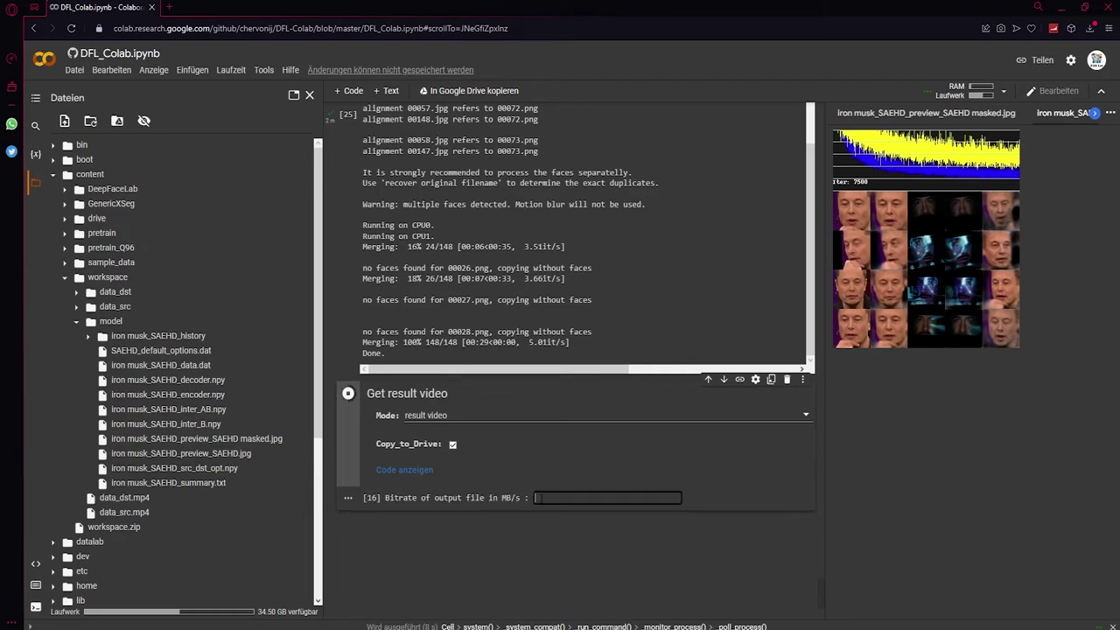